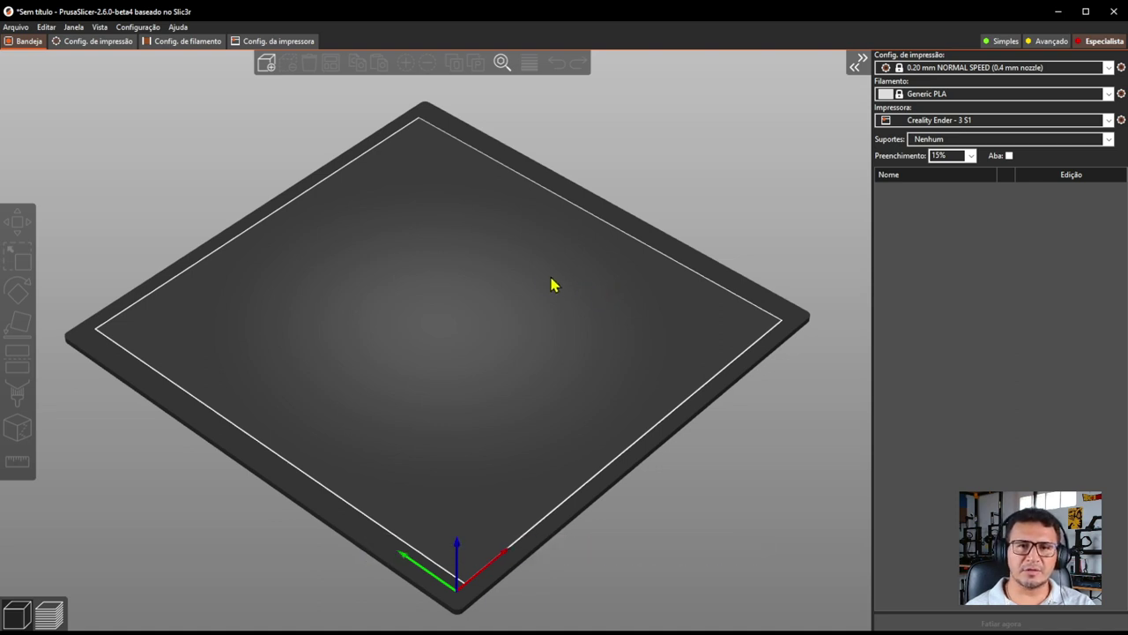
{"action": "middle_click_drag", "start_coordinate": [521, 297], "coordinate": [526, 290]}
{"action": "left_click_drag", "start_coordinate": [529, 291], "coordinate": [531, 297]}
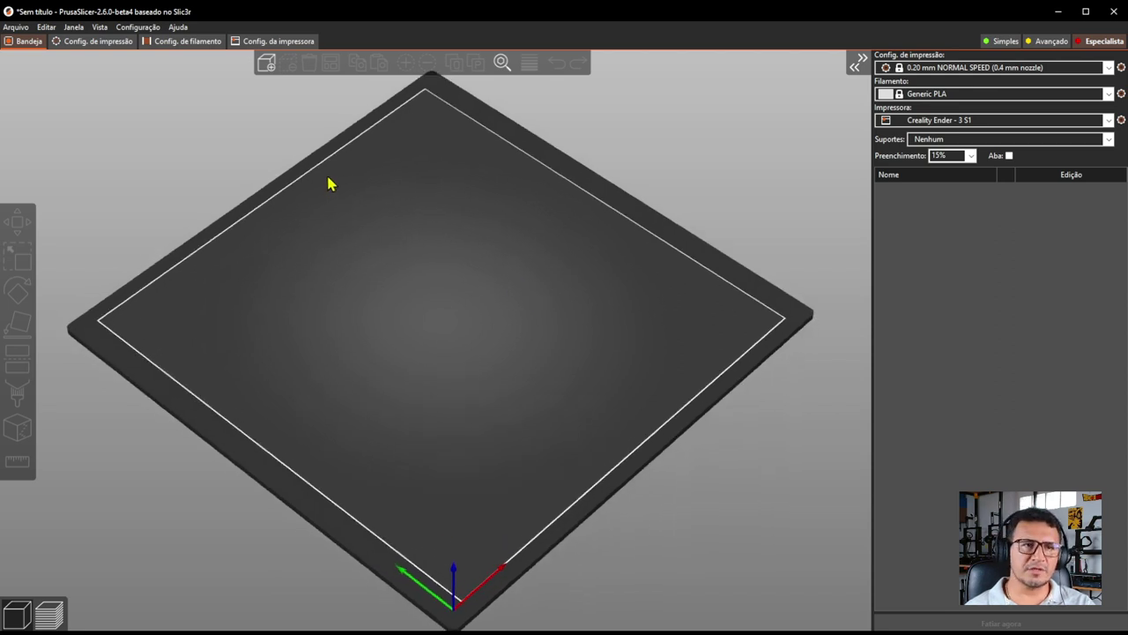
In the advanced print settings, set every extrusion width from the default width through top solid infill to 0
{"action": "left_click", "coordinate": [98, 44]}
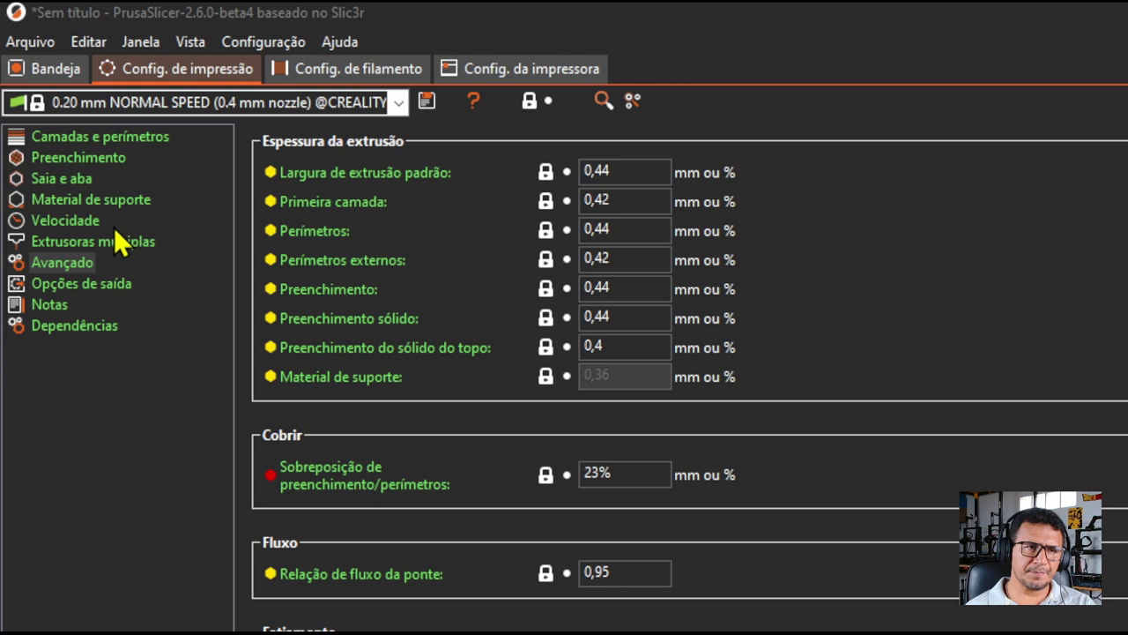
{"action": "left_click", "coordinate": [51, 261]}
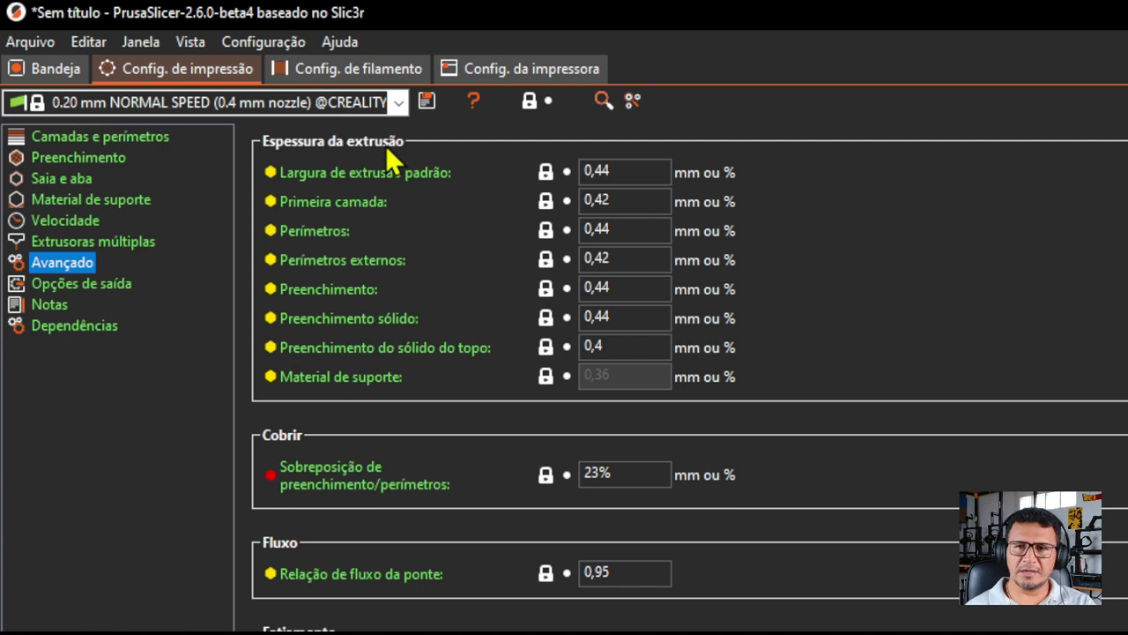
{"action": "mouse_move", "coordinate": [387, 166]}
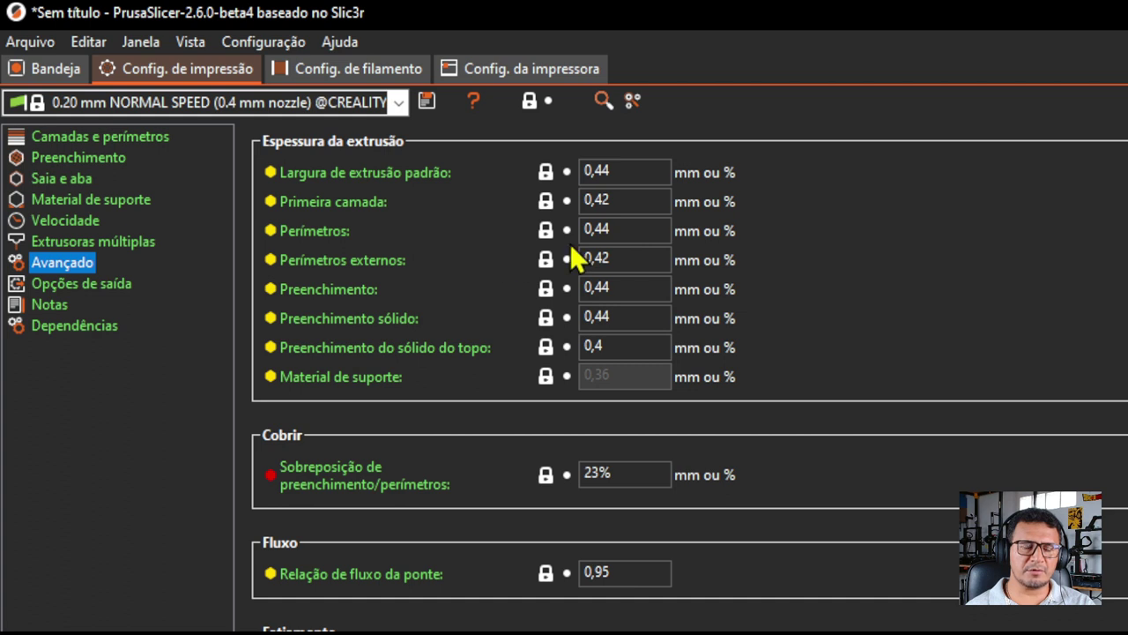
{"action": "mouse_move", "coordinate": [620, 240]}
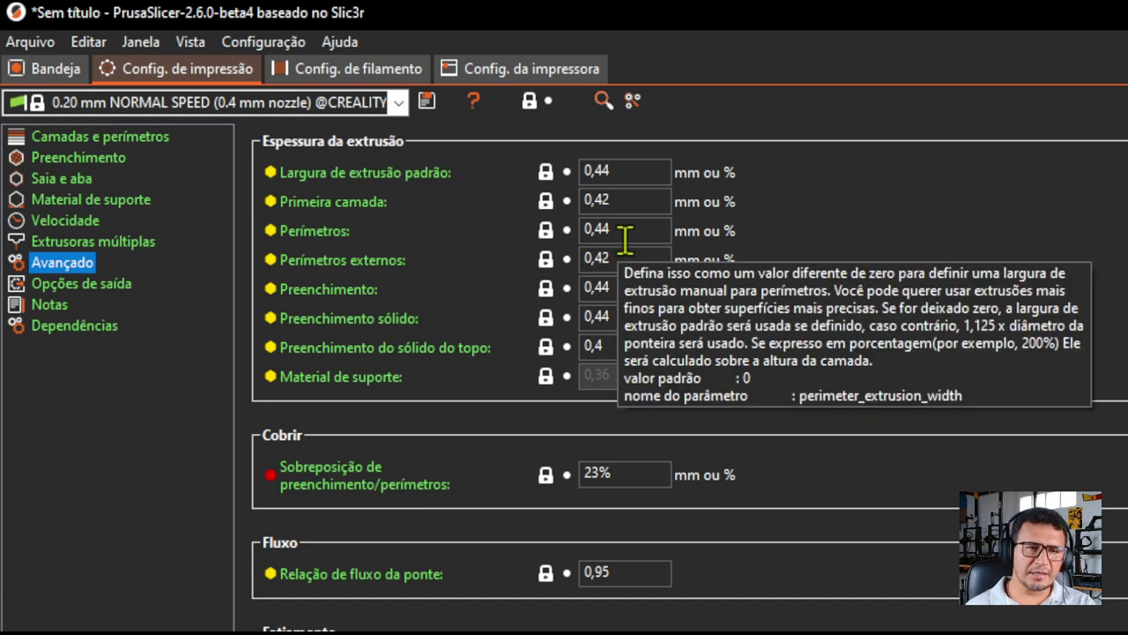
{"action": "mouse_move", "coordinate": [641, 293]}
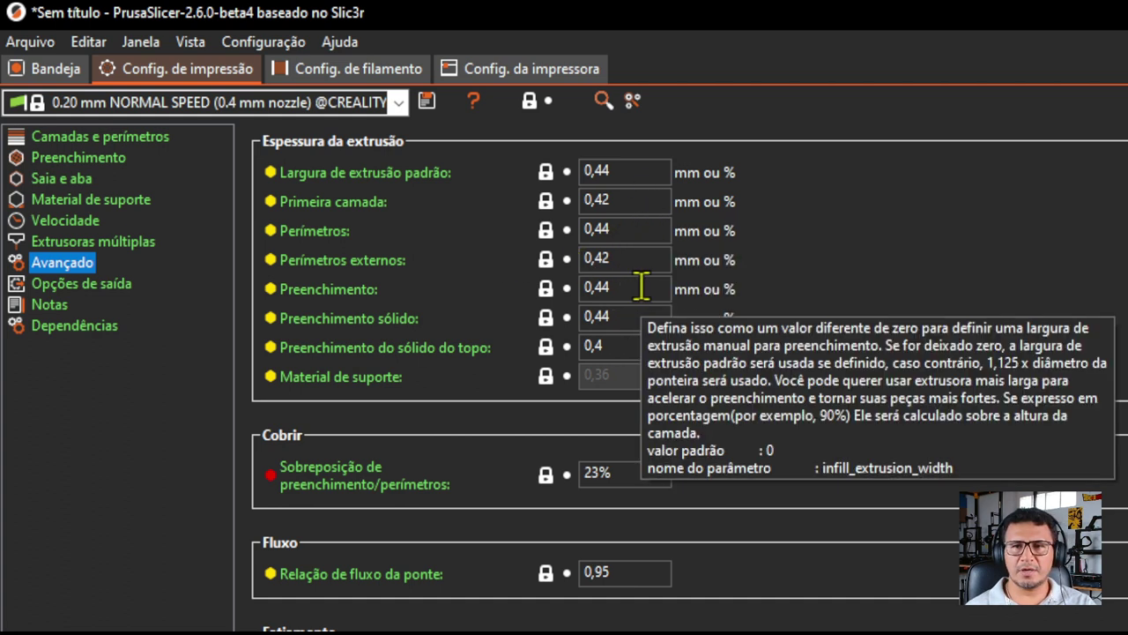
{"action": "mouse_move", "coordinate": [636, 171]}
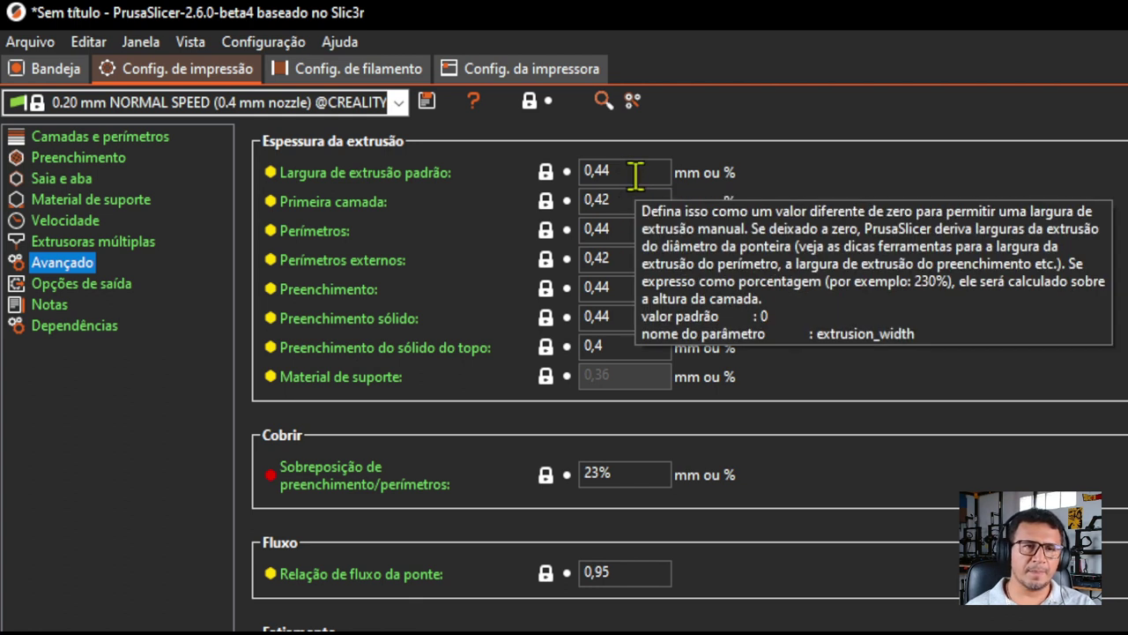
{"action": "double_click", "coordinate": [636, 174]}
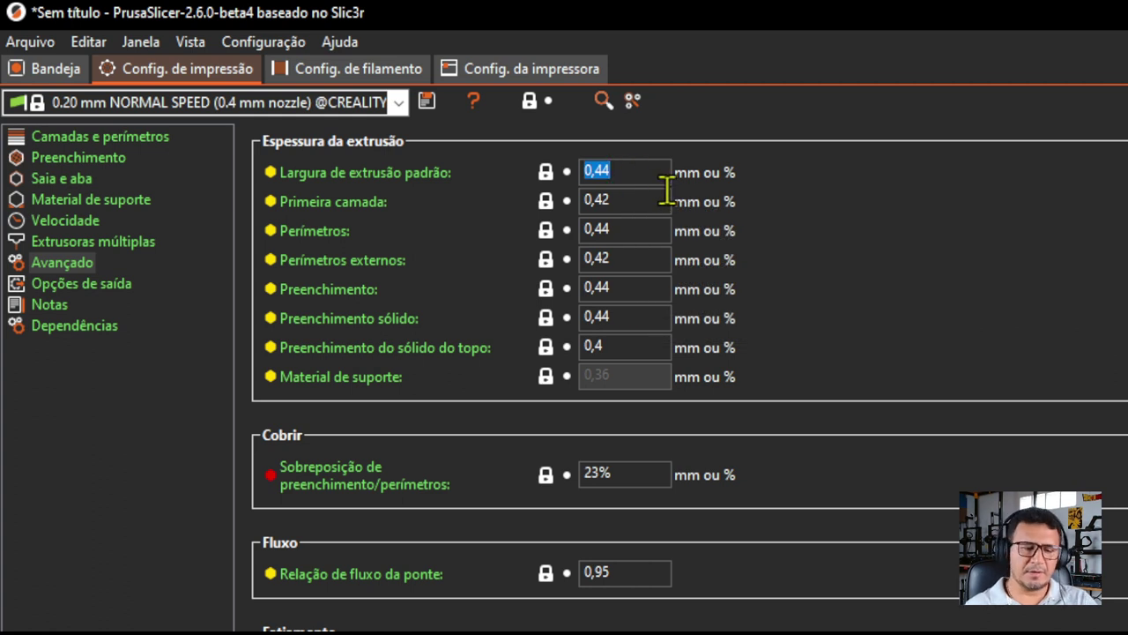
{"action": "type", "text": "0"}
{"action": "key", "text": "Tab"}
{"action": "type", "text": "0"}
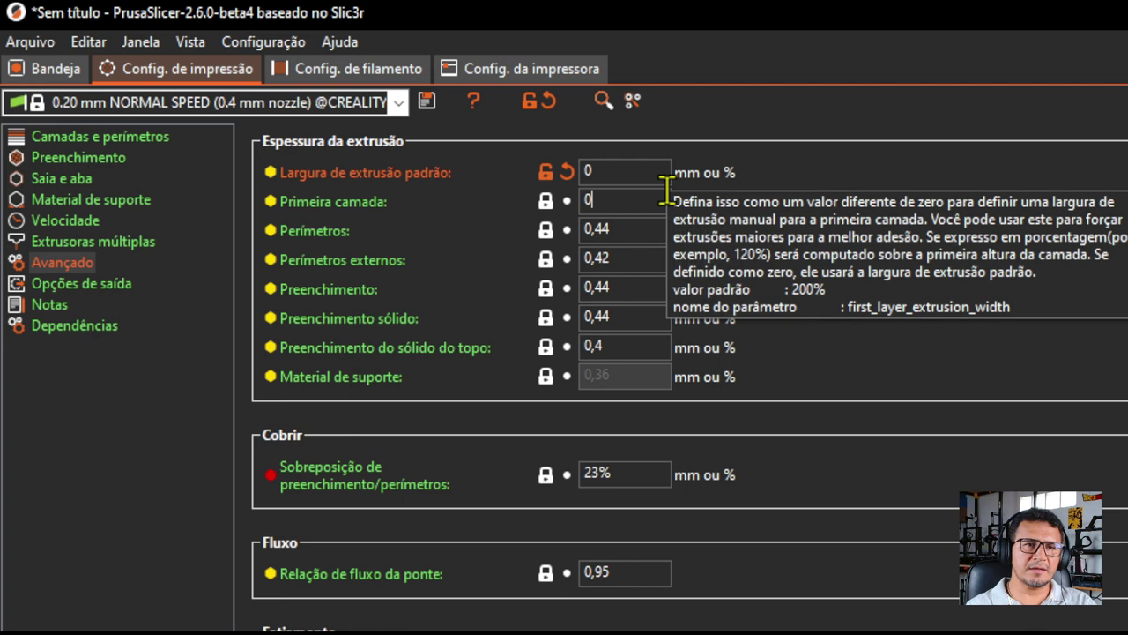
{"action": "key", "text": "Tab"}
{"action": "type", "text": "0"}
{"action": "key", "text": "Tab"}
{"action": "type", "text": "0"}
{"action": "key", "text": "Tab"}
{"action": "type", "text": "0"}
{"action": "key", "text": "Tab"}
{"action": "type", "text": "0"}
{"action": "key", "text": "Tab"}
{"action": "type", "text": "0"}
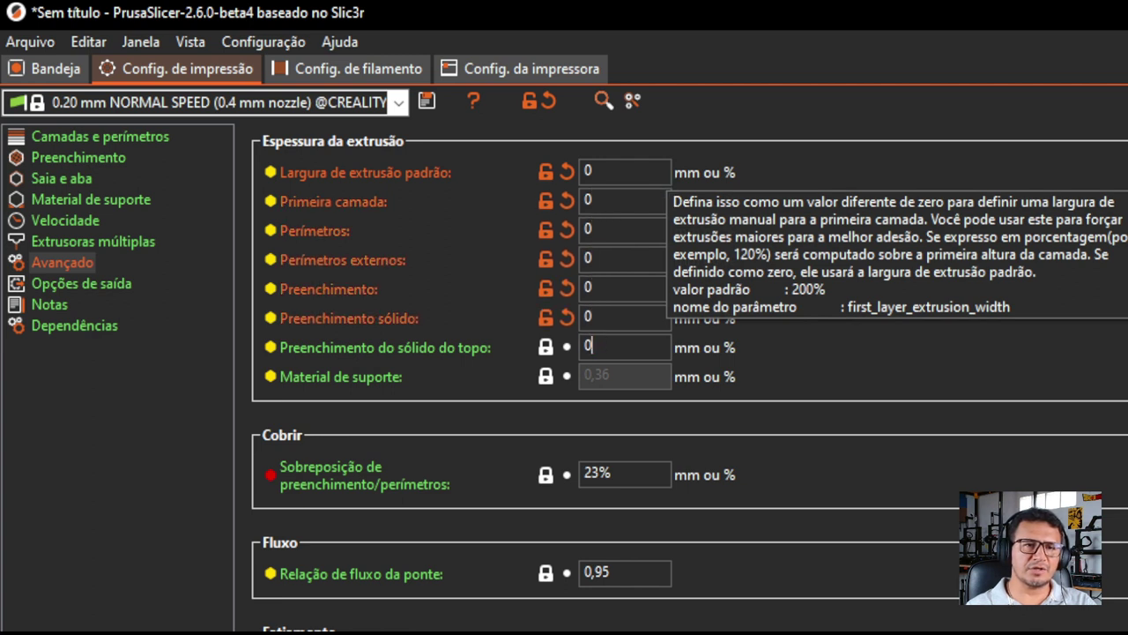
{"action": "key", "text": "Return"}
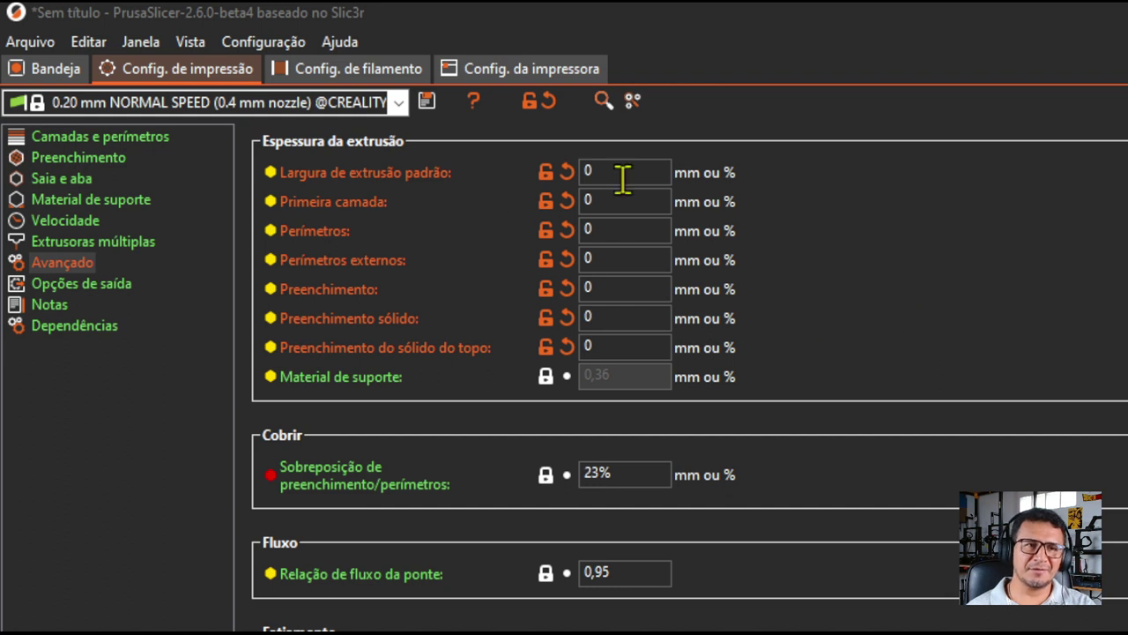
Check the extrusion multiplier in the filament settings
{"action": "mouse_move", "coordinate": [656, 166]}
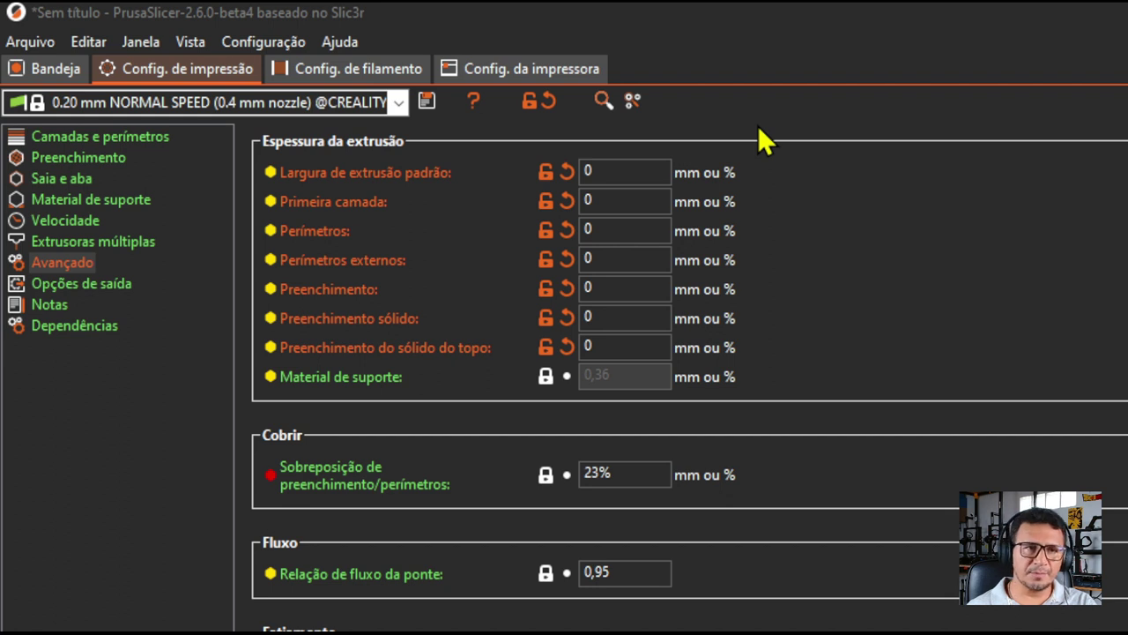
{"action": "left_click", "coordinate": [355, 70]}
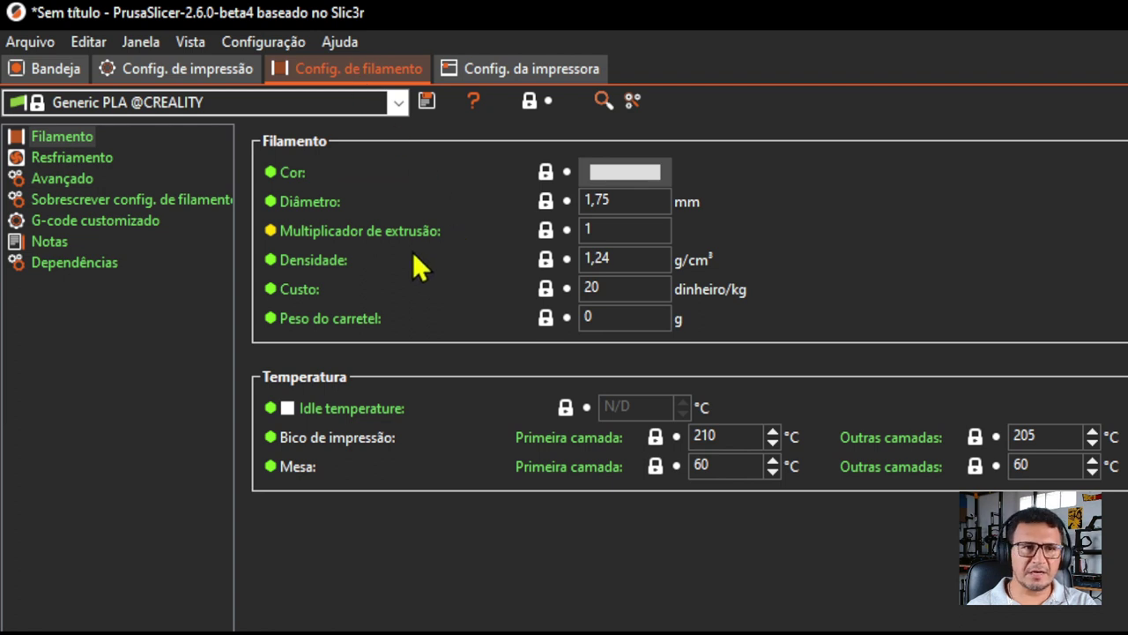
{"action": "mouse_move", "coordinate": [617, 234]}
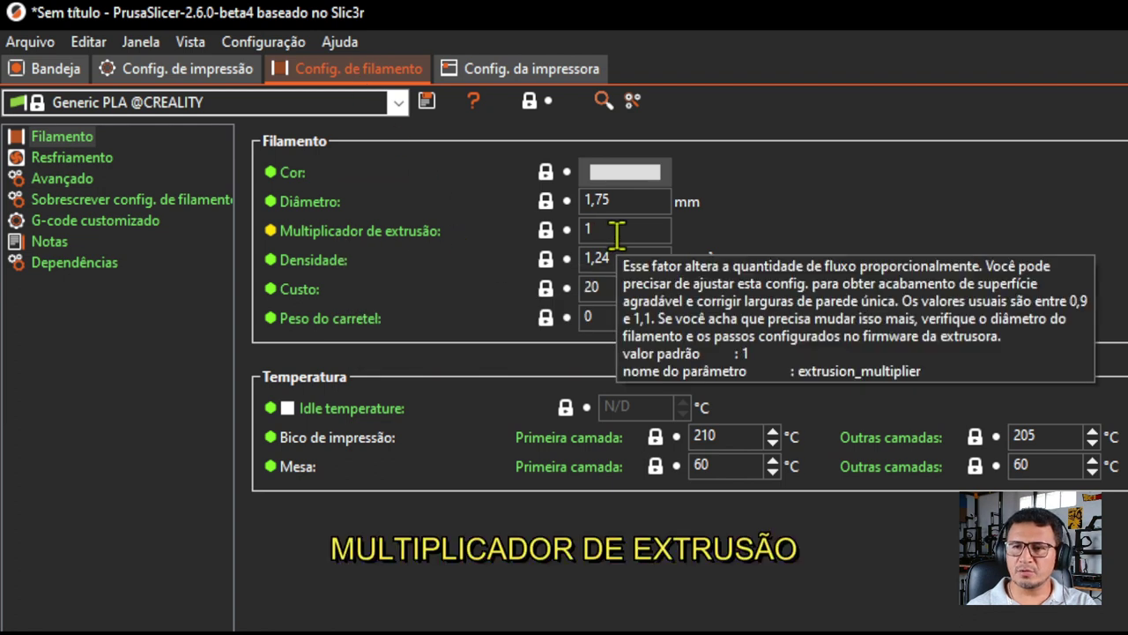
{"action": "mouse_move", "coordinate": [644, 221]}
{"action": "mouse_move", "coordinate": [406, 233]}
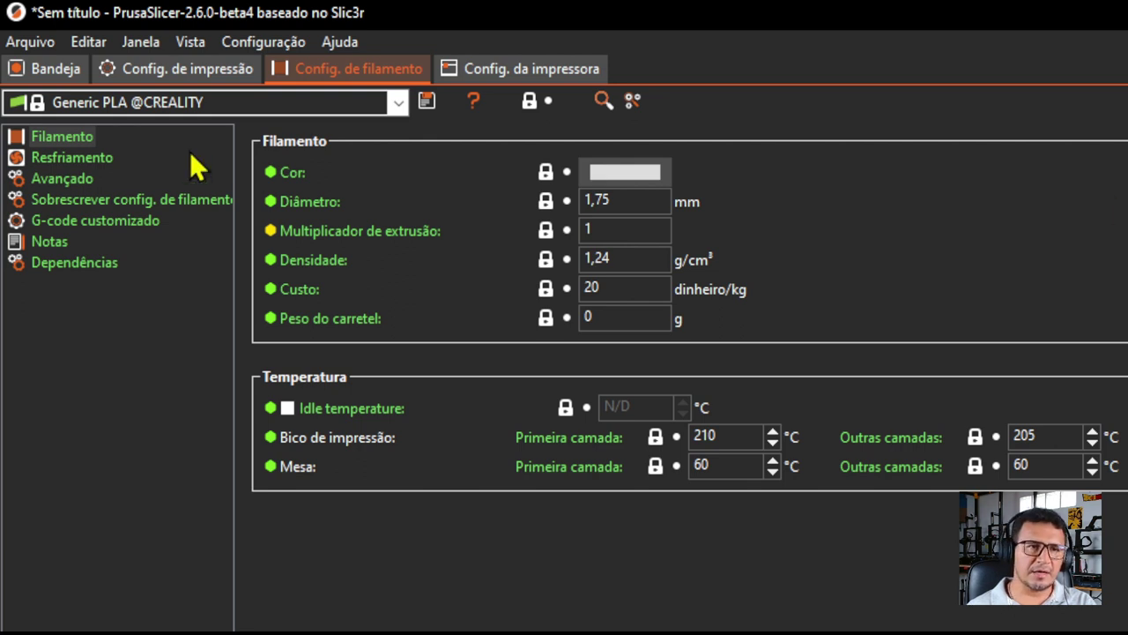
Set all editable print-move speeds, from perimeters through gap fill, to 30 mm/s in the print settings
{"action": "left_click", "coordinate": [198, 79]}
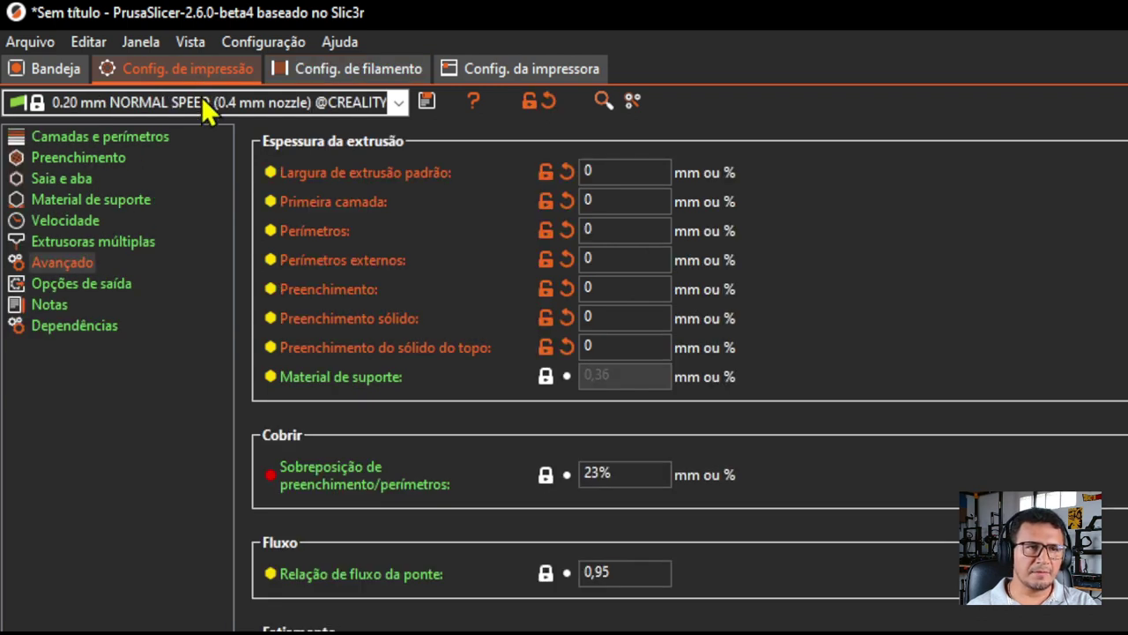
{"action": "left_click", "coordinate": [72, 223]}
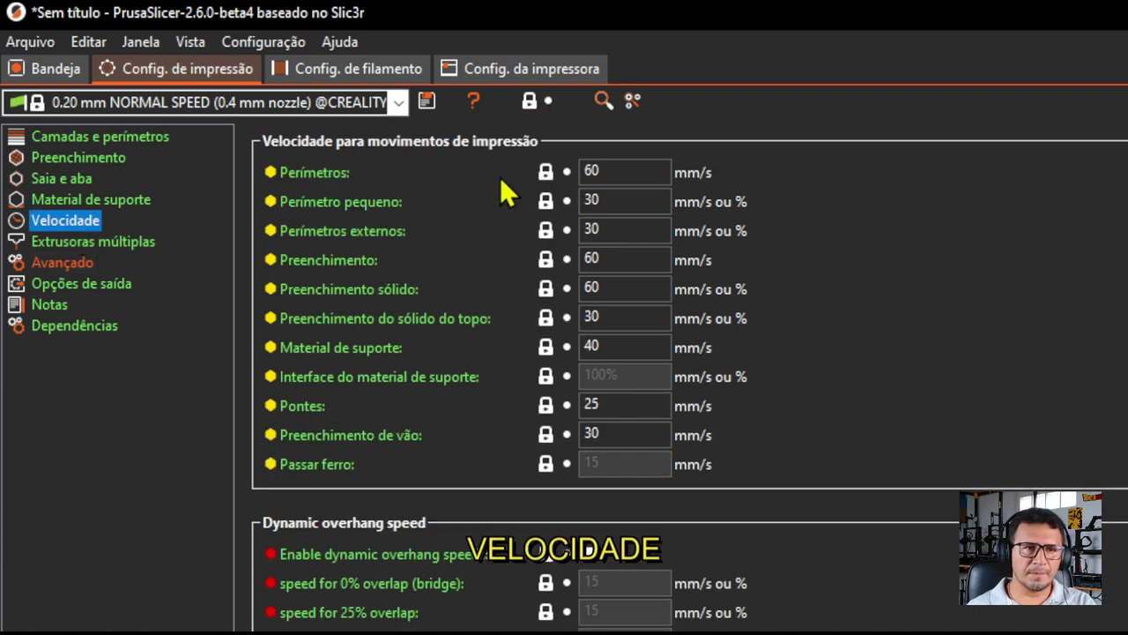
{"action": "left_click", "coordinate": [648, 170]}
{"action": "double_click", "coordinate": [647, 170]}
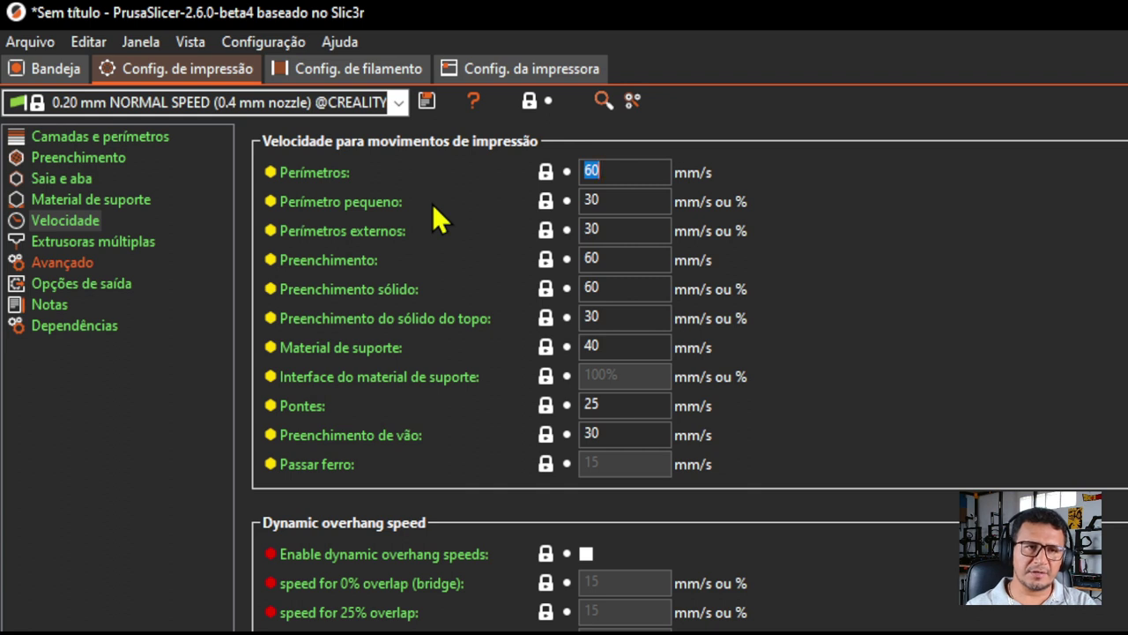
{"action": "type", "text": "30"}
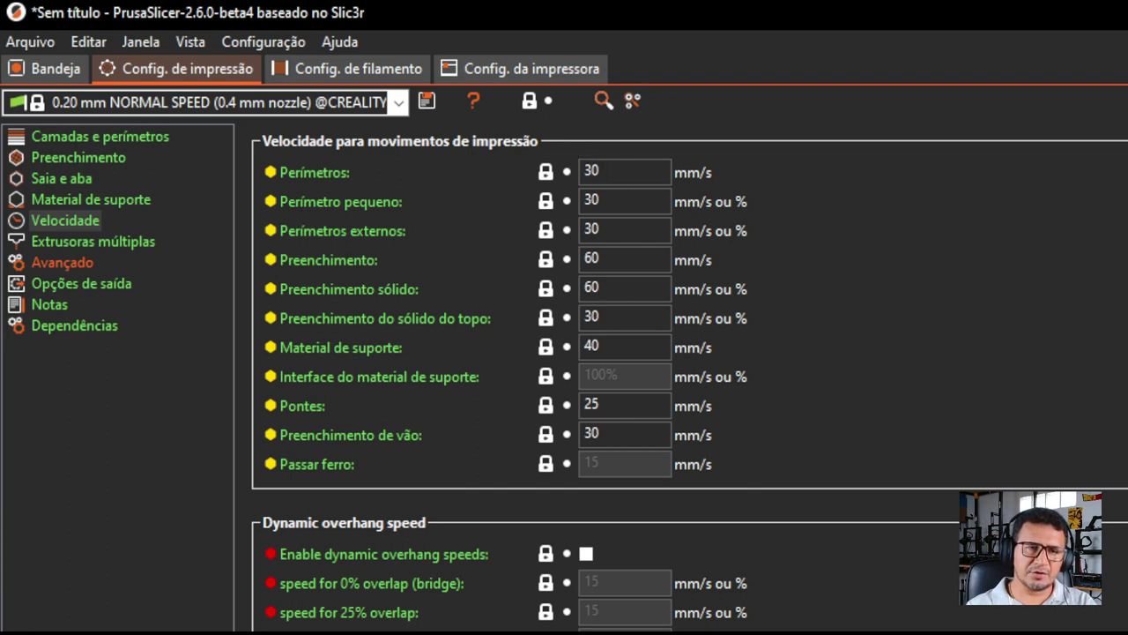
{"action": "key", "text": "Tab"}
{"action": "type", "text": "30"}
{"action": "key", "text": "Tab"}
{"action": "type", "text": "30"}
{"action": "key", "text": "Tab"}
{"action": "type", "text": "30"}
{"action": "key", "text": "Tab"}
{"action": "type", "text": "3"}
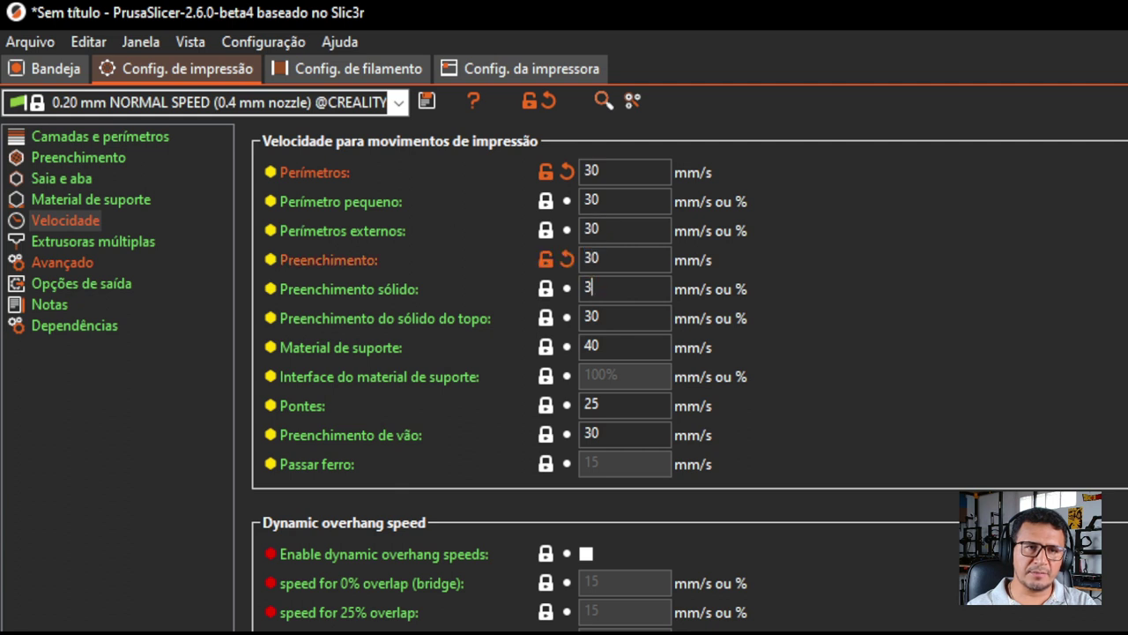
{"action": "type", "text": "0"}
{"action": "key", "text": "Tab"}
{"action": "type", "text": "30"}
{"action": "key", "text": "Tab"}
{"action": "type", "text": "30"}
{"action": "key", "text": "Tab"}
{"action": "type", "text": "30"}
{"action": "key", "text": "Tab"}
{"action": "type", "text": "30"}
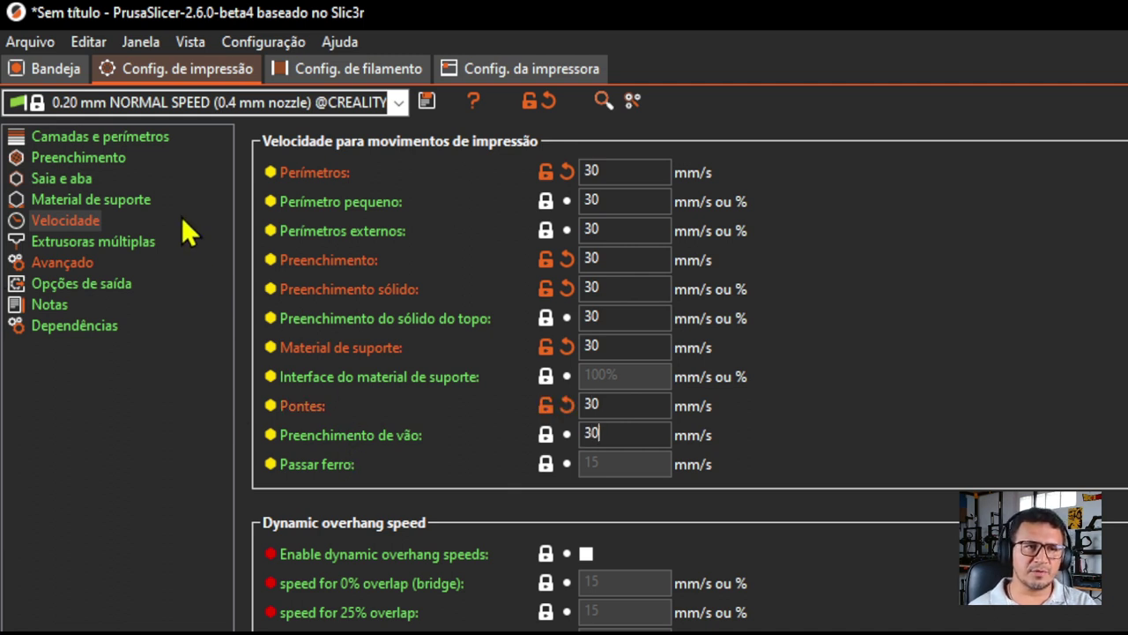
Set the minimum vertical-wall perimeters to 2 and save the print profile as "0.20 mm CALIBRACAO"
{"action": "left_click", "coordinate": [106, 139]}
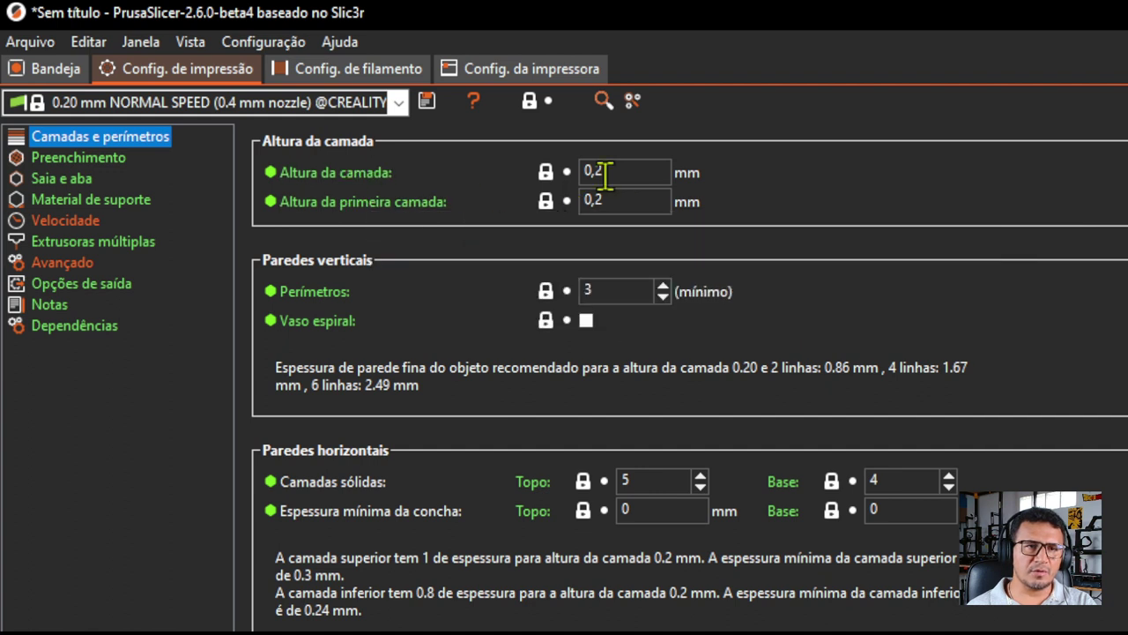
{"action": "left_click", "coordinate": [662, 297]}
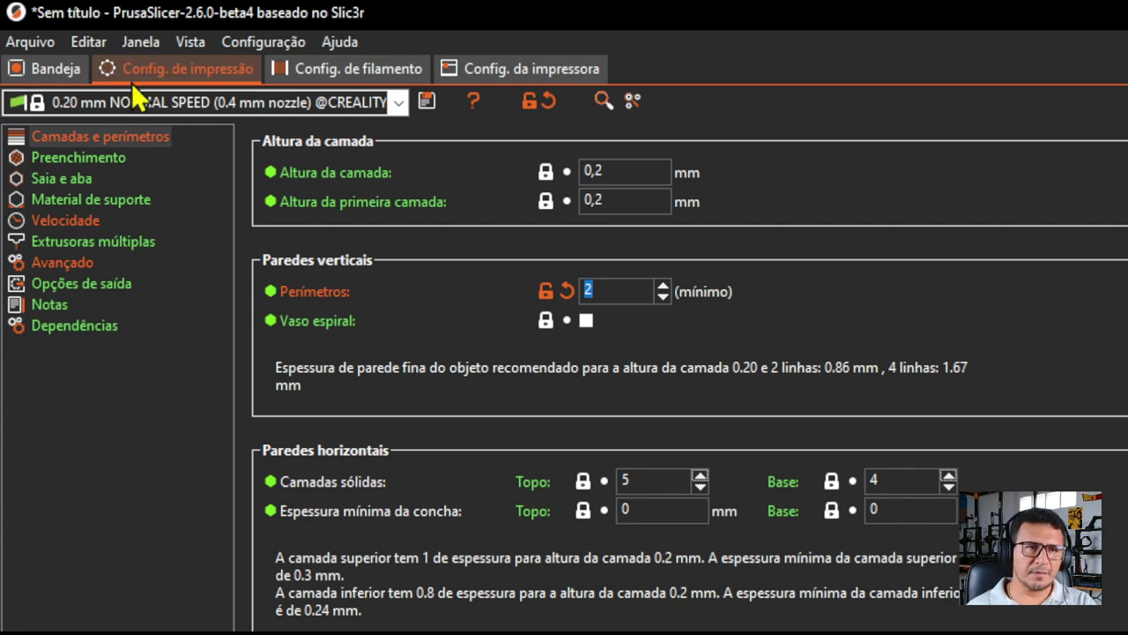
{"action": "left_click", "coordinate": [427, 105]}
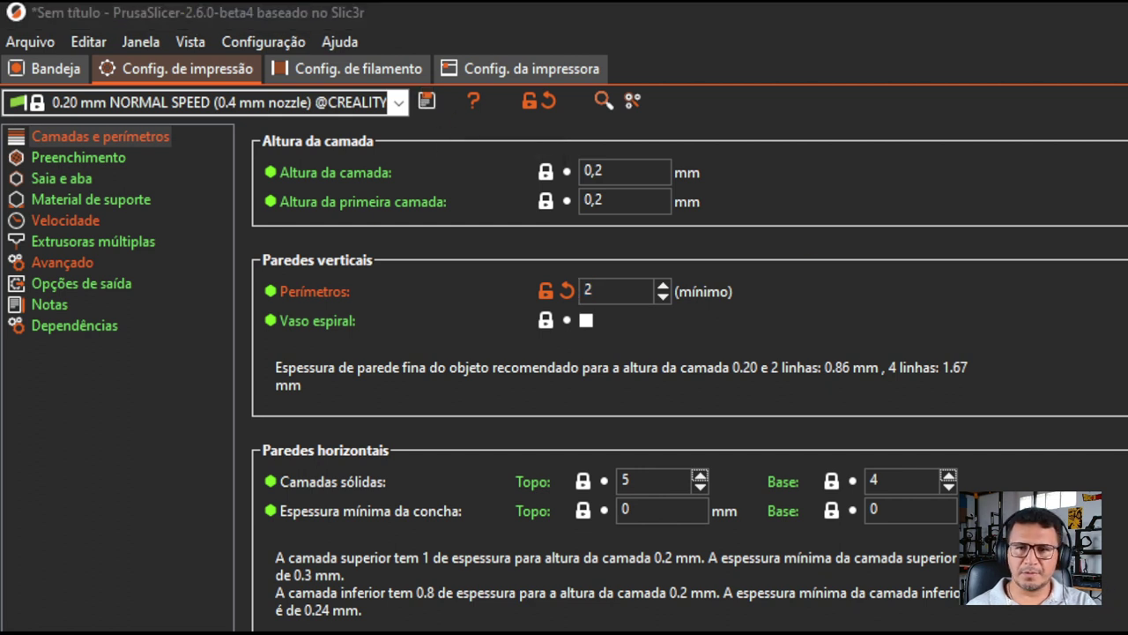
{"action": "left_click", "coordinate": [542, 408]}
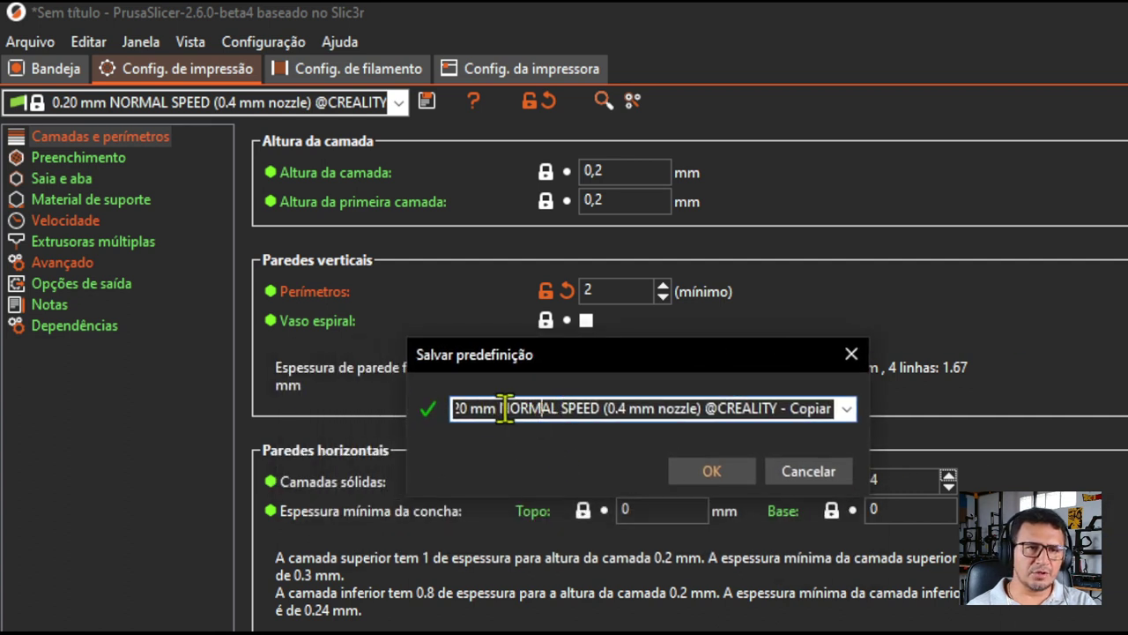
{"action": "left_click_drag", "start_coordinate": [500, 408], "coordinate": [854, 414]}
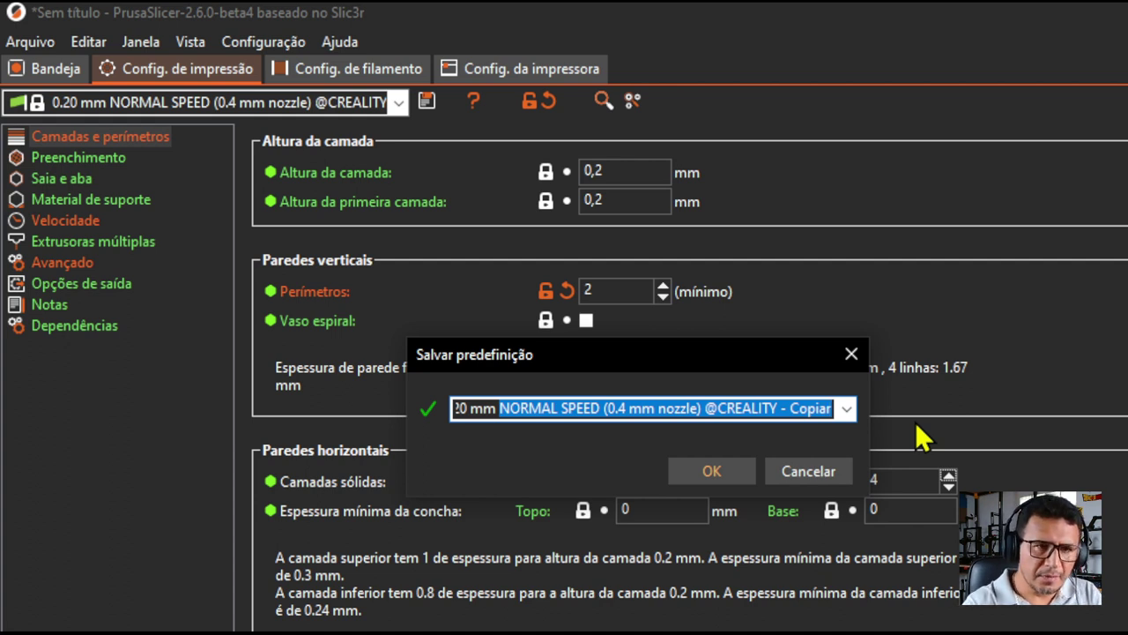
{"action": "type", "text": "CALIB"}
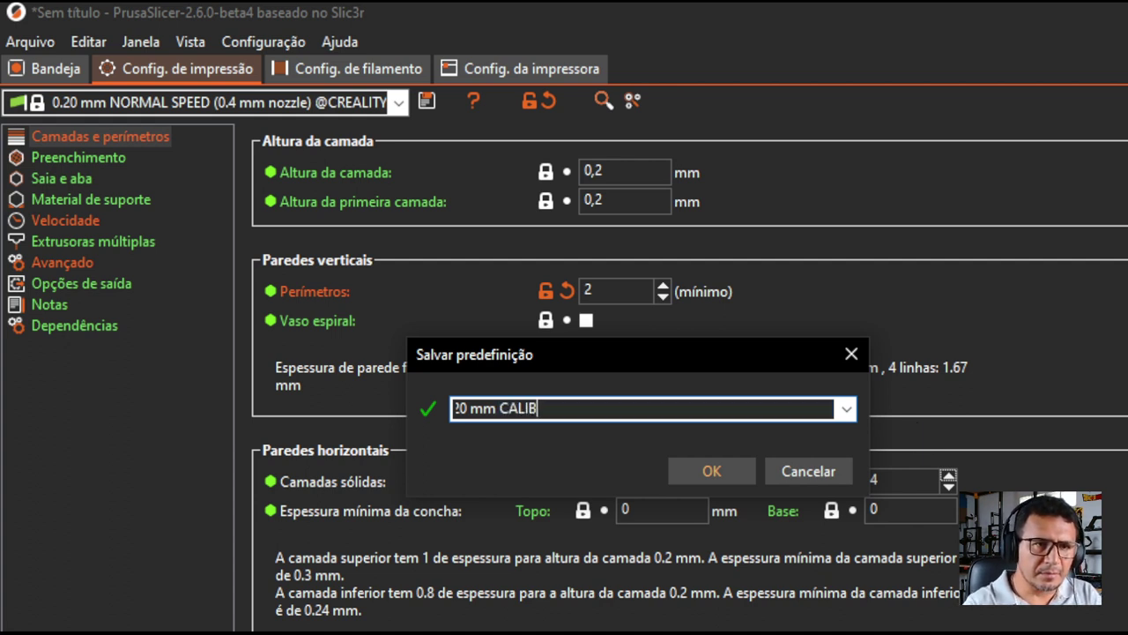
{"action": "type", "text": "RACAO"}
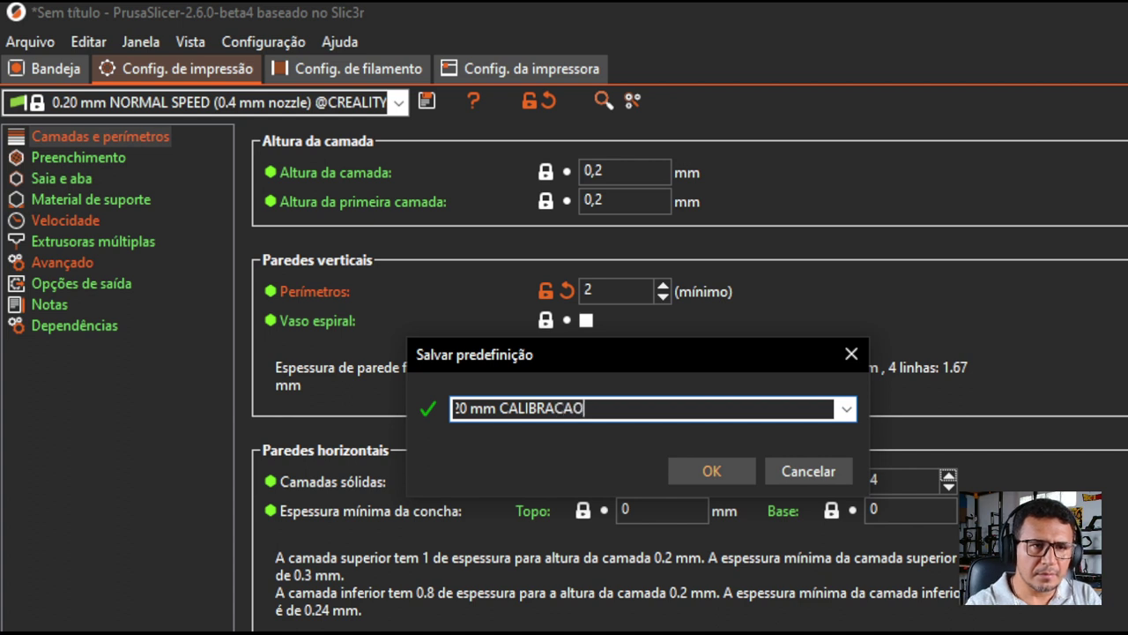
{"action": "left_click", "coordinate": [712, 471]}
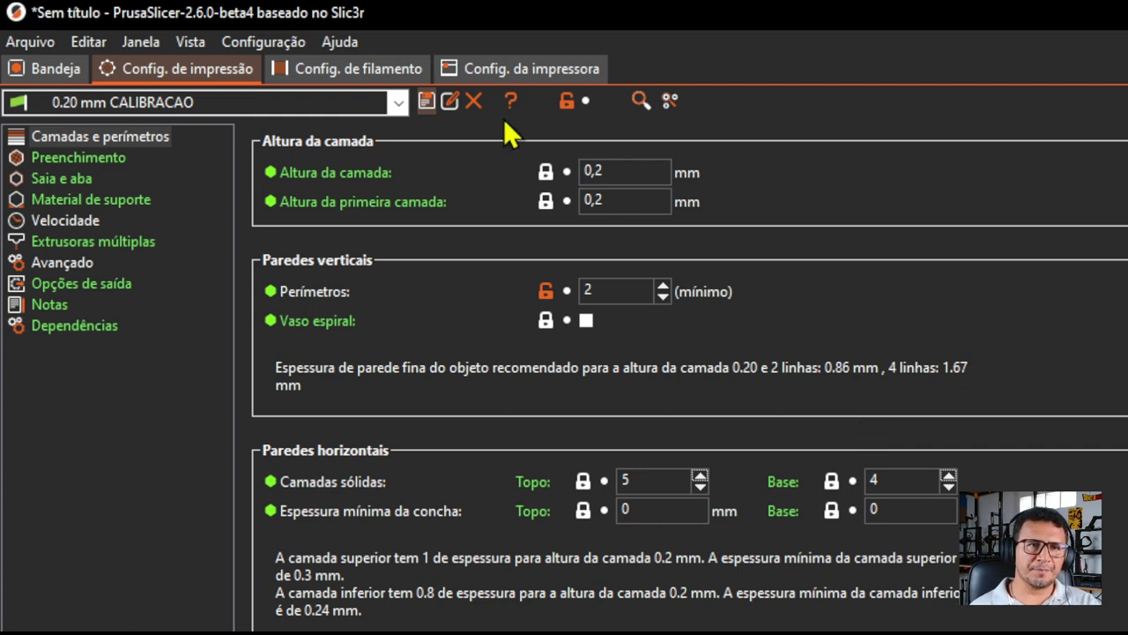
Set the printer's number of extruders to 9 and enable the single extruder multi material option
{"action": "left_click", "coordinate": [558, 71]}
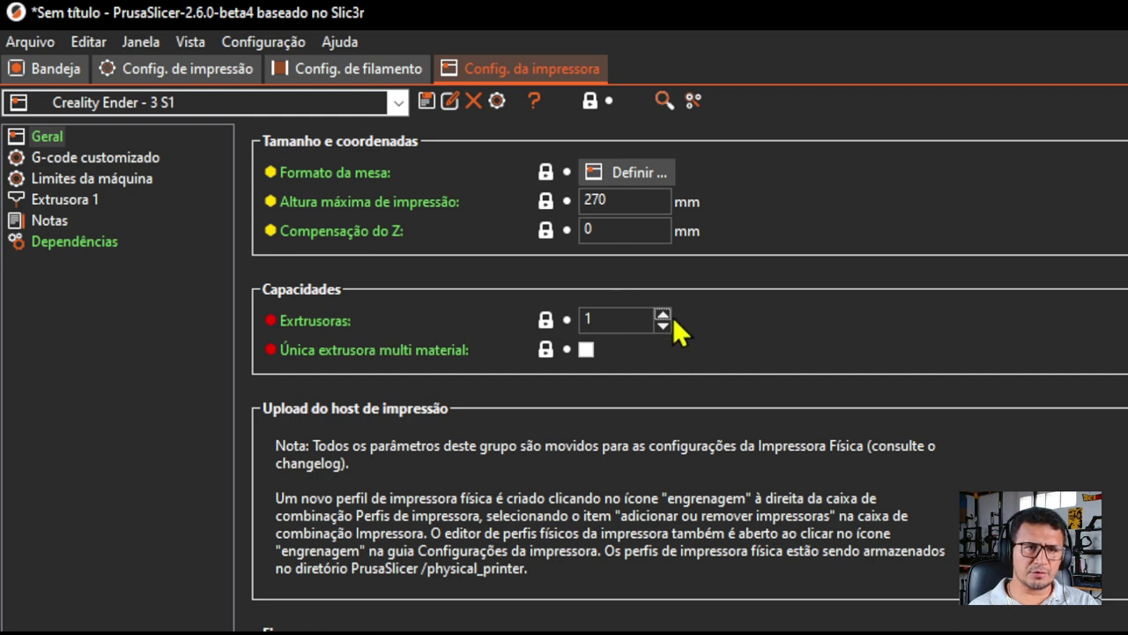
{"action": "double_click", "coordinate": [605, 323]}
{"action": "type", "text": "9"}
{"action": "key", "text": "Tab"}
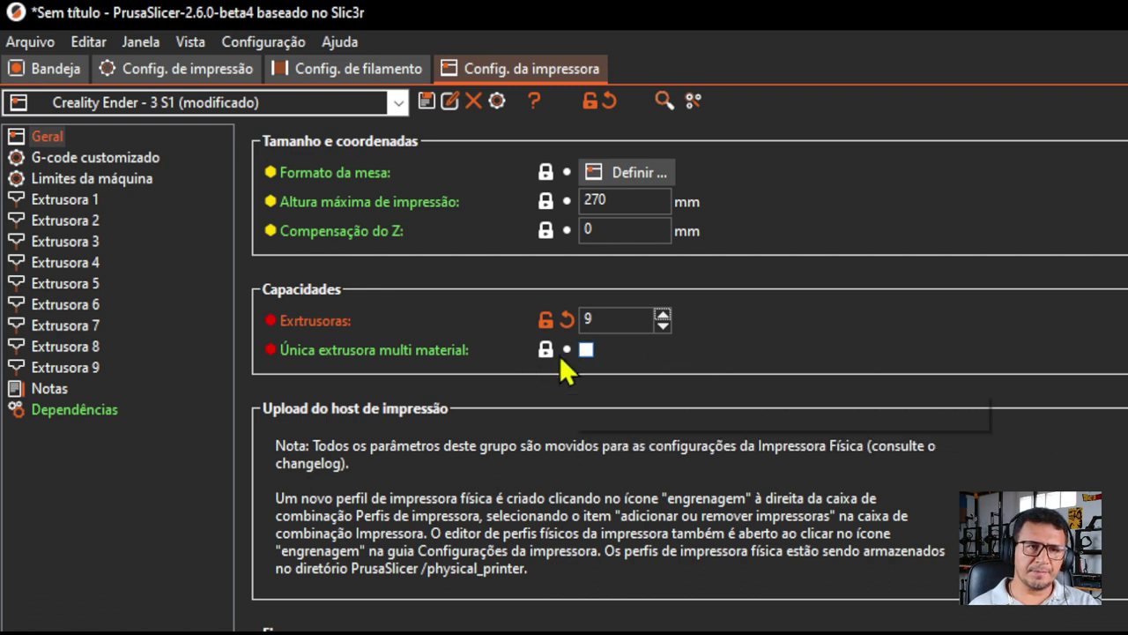
{"action": "mouse_move", "coordinate": [401, 359]}
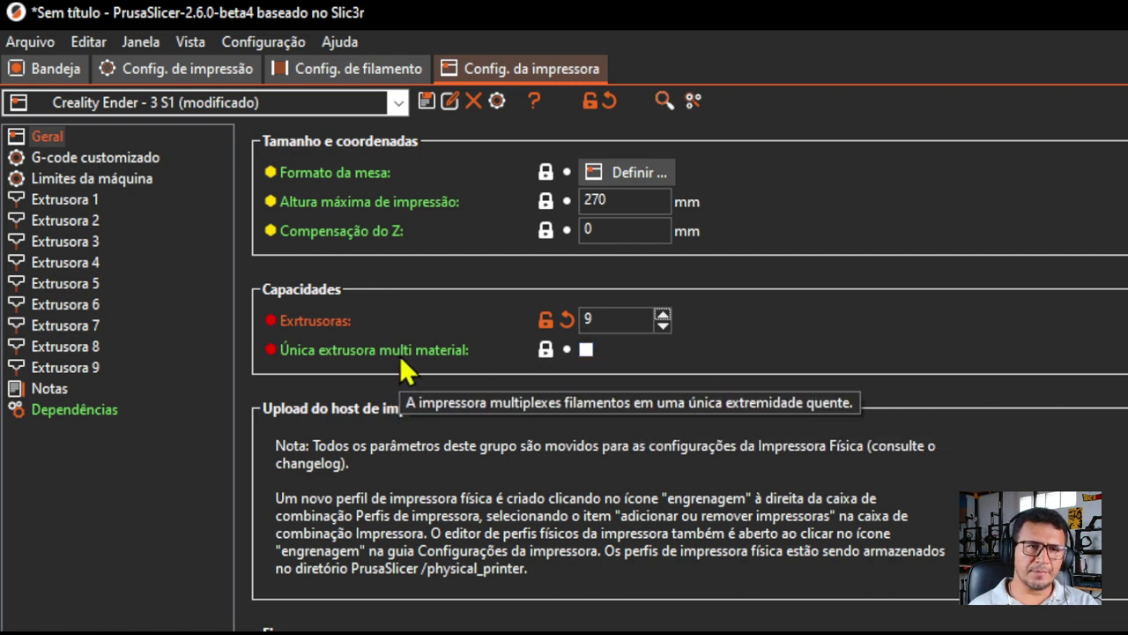
{"action": "left_click", "coordinate": [588, 350]}
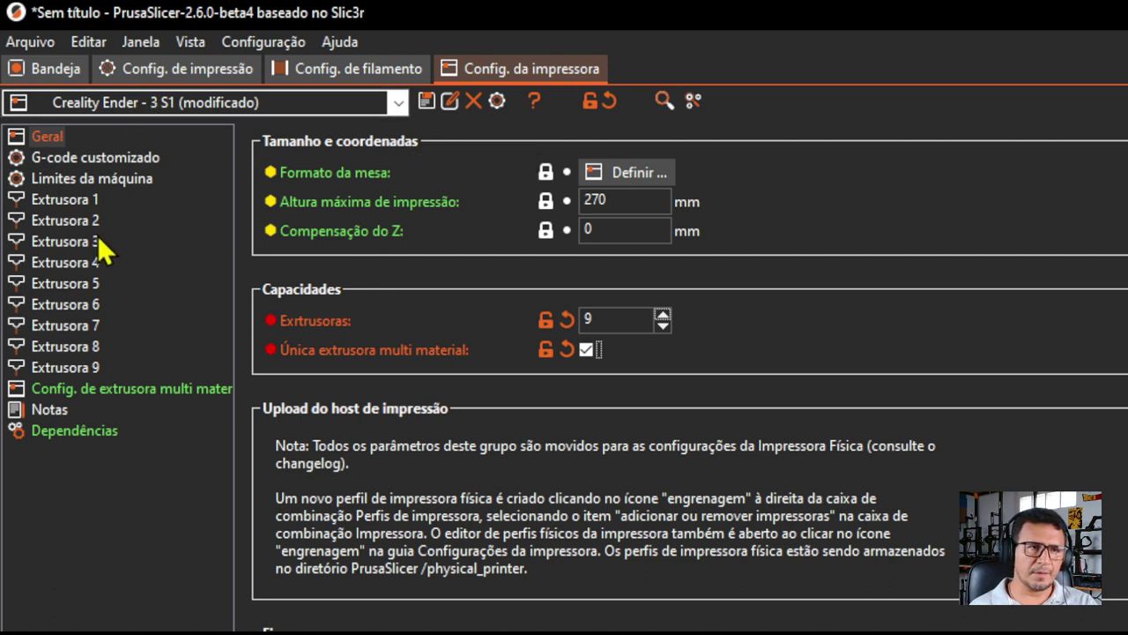
Set the extruder colour of Extrusora 1 to red and of Extrusora 2 to orange
{"action": "left_click", "coordinate": [61, 201]}
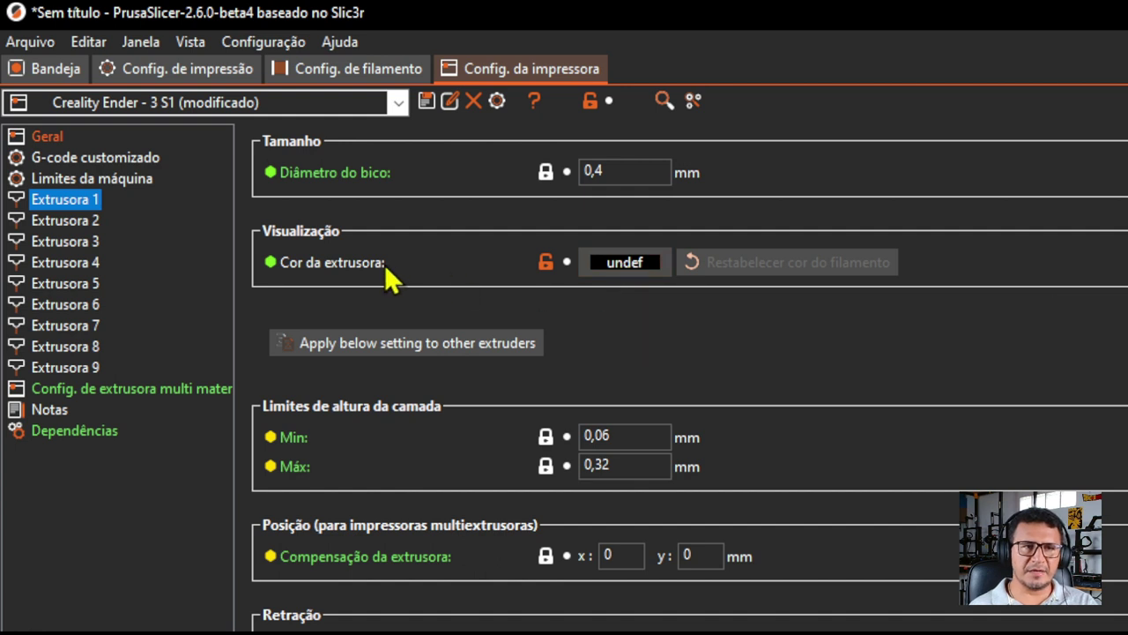
{"action": "left_click", "coordinate": [626, 262]}
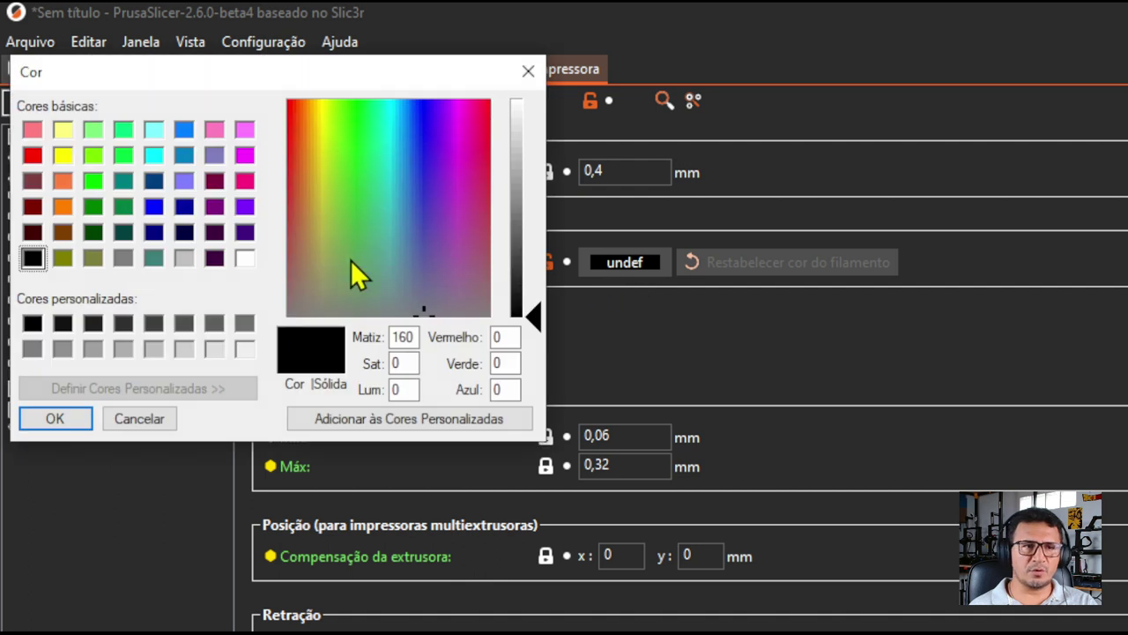
{"action": "left_click", "coordinate": [33, 155]}
{"action": "left_click", "coordinate": [81, 422]}
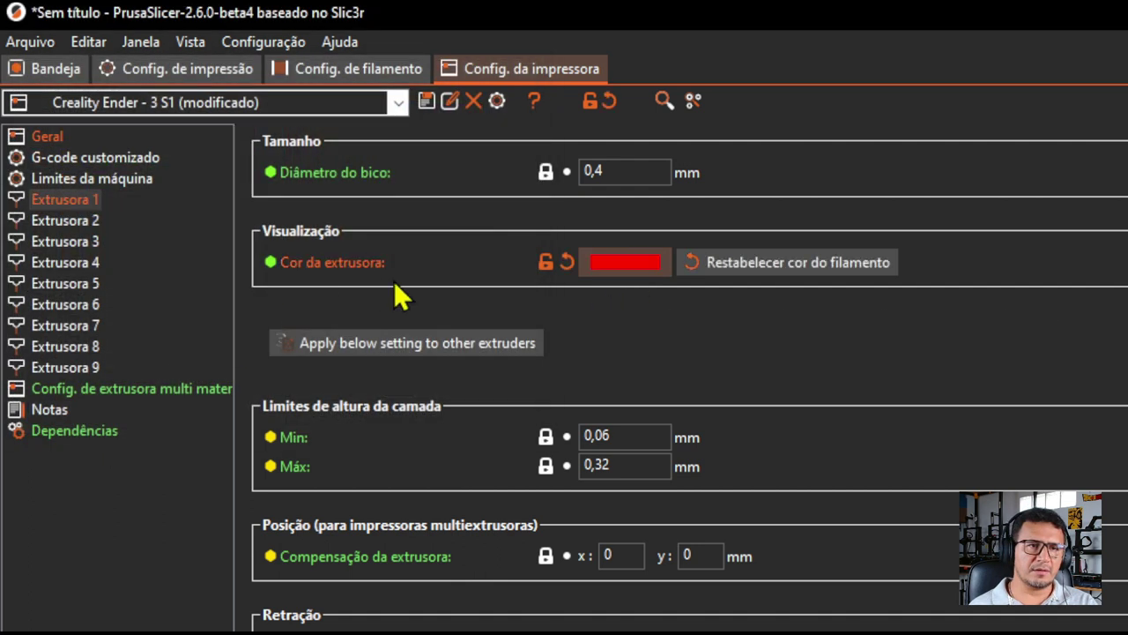
{"action": "left_click", "coordinate": [54, 222]}
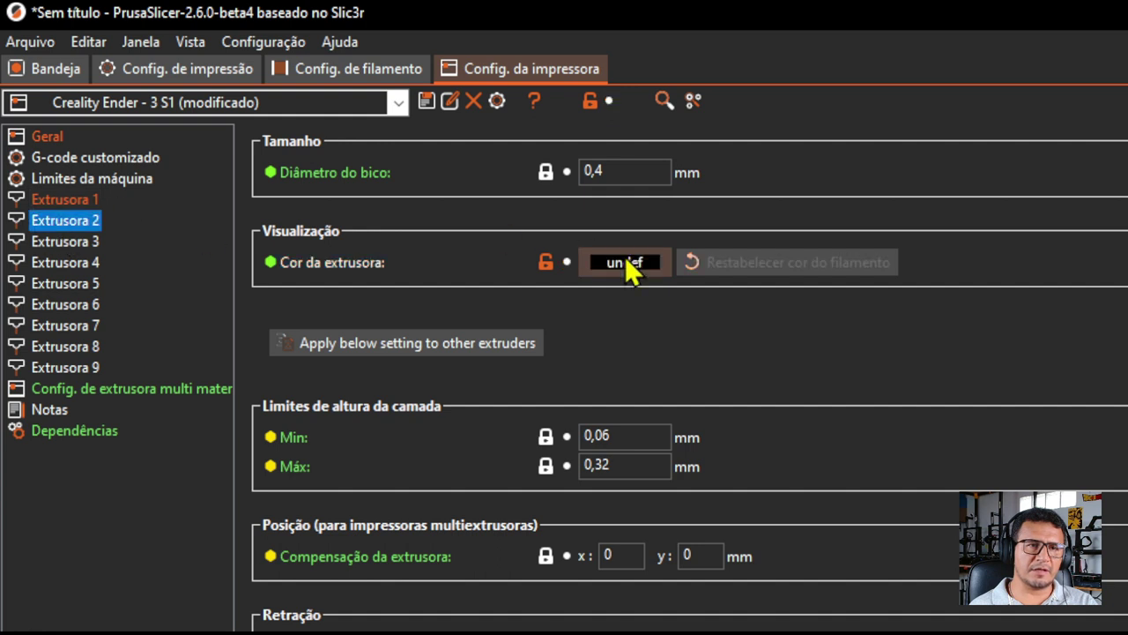
{"action": "left_click", "coordinate": [627, 264]}
{"action": "left_click_drag", "start_coordinate": [231, 87], "coordinate": [881, 294]}
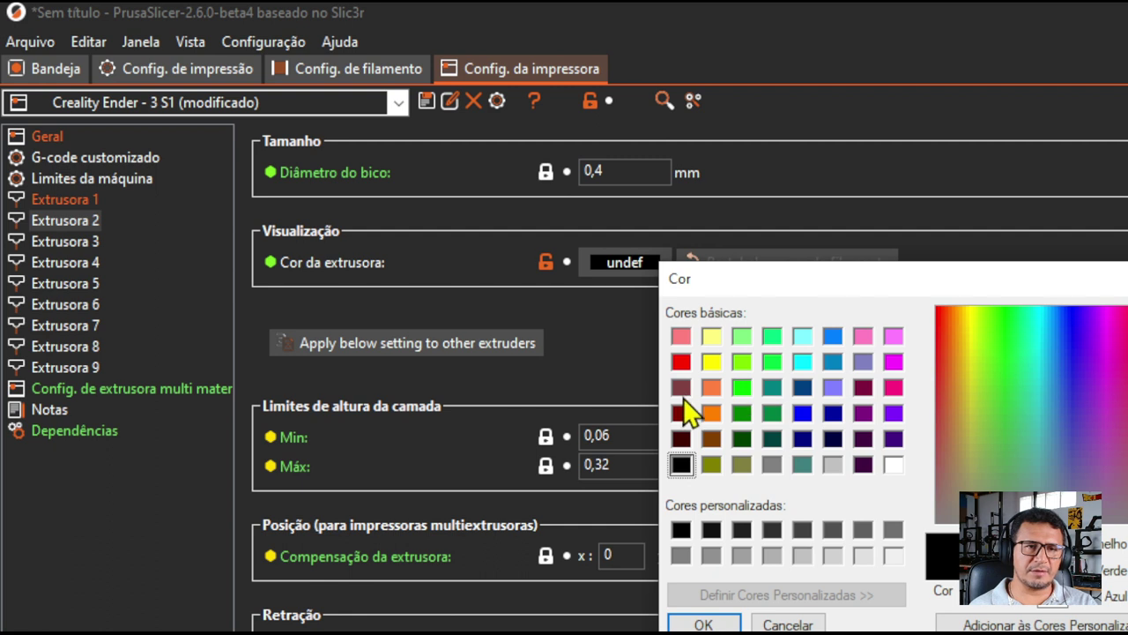
{"action": "left_click", "coordinate": [711, 389]}
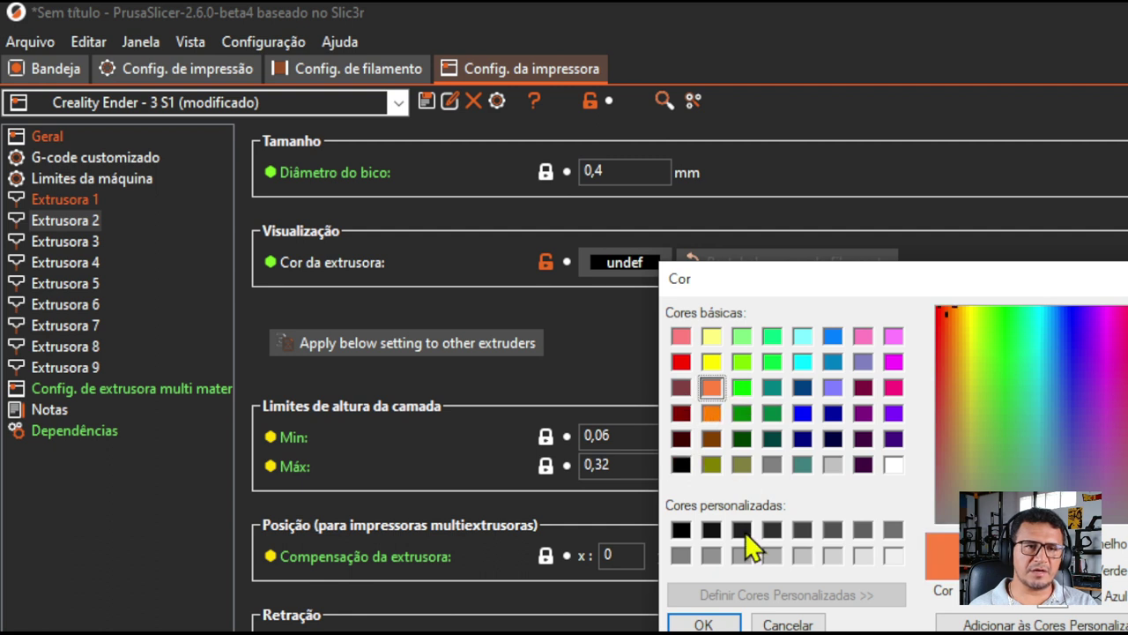
{"action": "left_click", "coordinate": [703, 623]}
Set the extruder colour of Extrusora 3 to dark green and of Extrusora 4 to olive
{"action": "left_click", "coordinate": [67, 243]}
{"action": "left_click", "coordinate": [622, 261]}
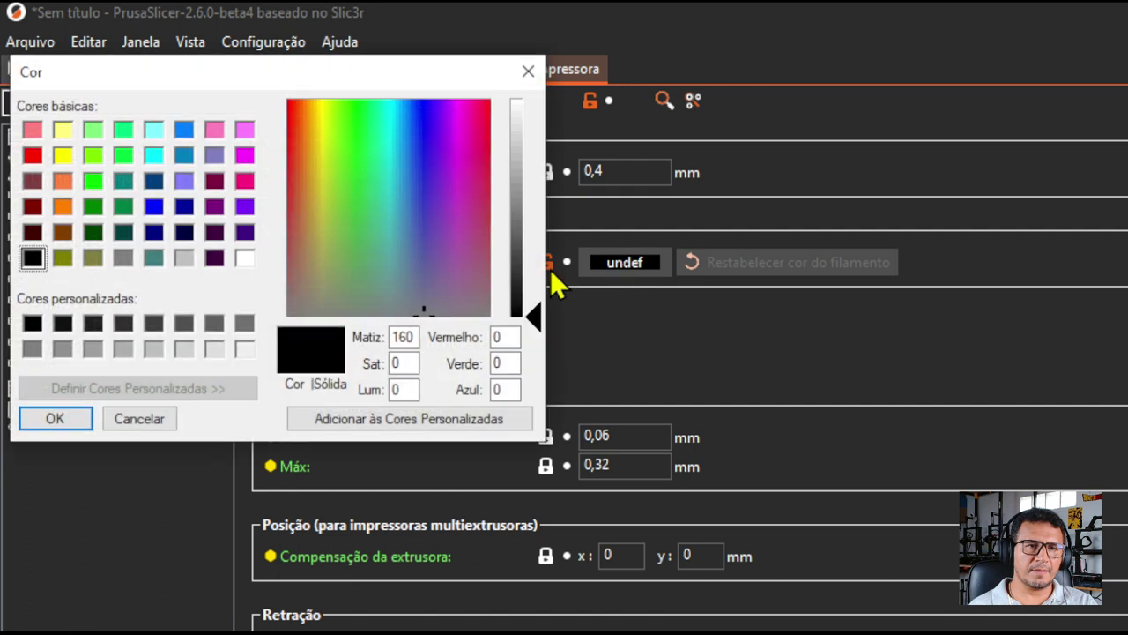
{"action": "left_click", "coordinate": [93, 206]}
{"action": "left_click", "coordinate": [54, 419]}
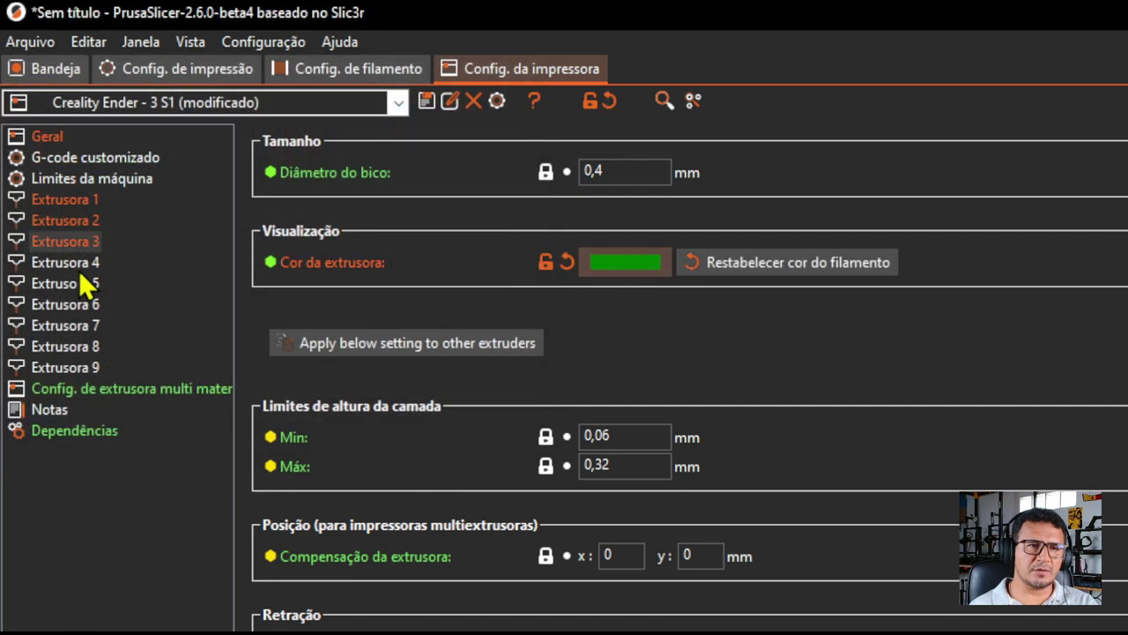
{"action": "left_click", "coordinate": [66, 262]}
{"action": "left_click", "coordinate": [621, 262]}
{"action": "left_click", "coordinate": [64, 255]}
{"action": "left_click", "coordinate": [51, 418]}
Set the extruder colour of Extrusora 5 to light cyan and of Extrusora 6 to blue
{"action": "left_click", "coordinate": [78, 284]}
{"action": "left_click", "coordinate": [621, 262]}
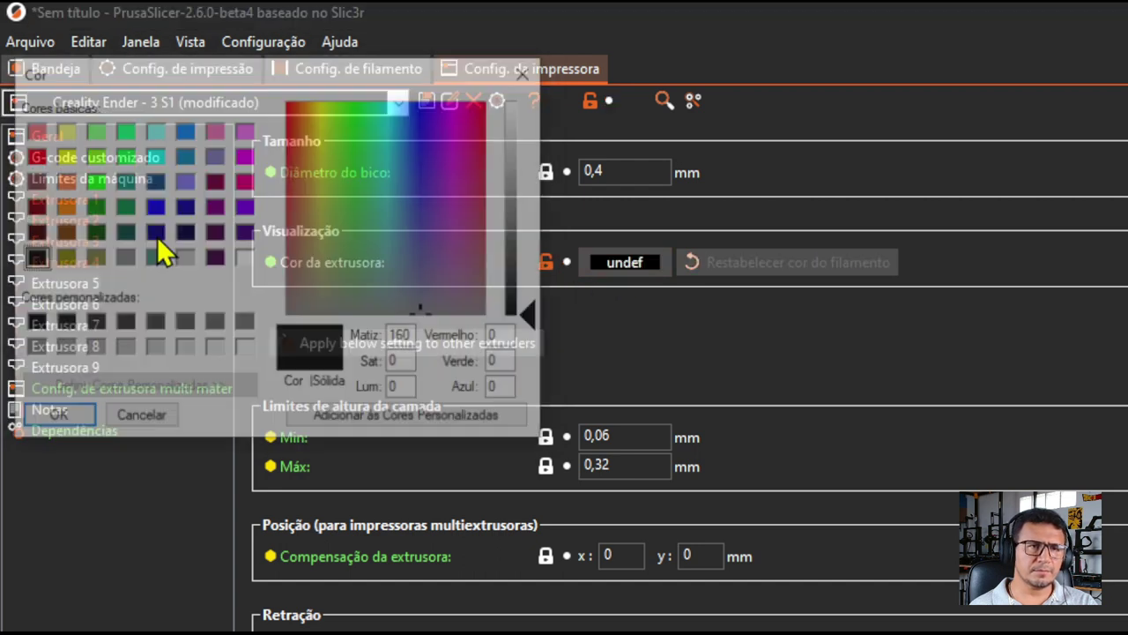
{"action": "left_click", "coordinate": [153, 130]}
{"action": "left_click", "coordinate": [54, 419]}
{"action": "left_click", "coordinate": [71, 304]}
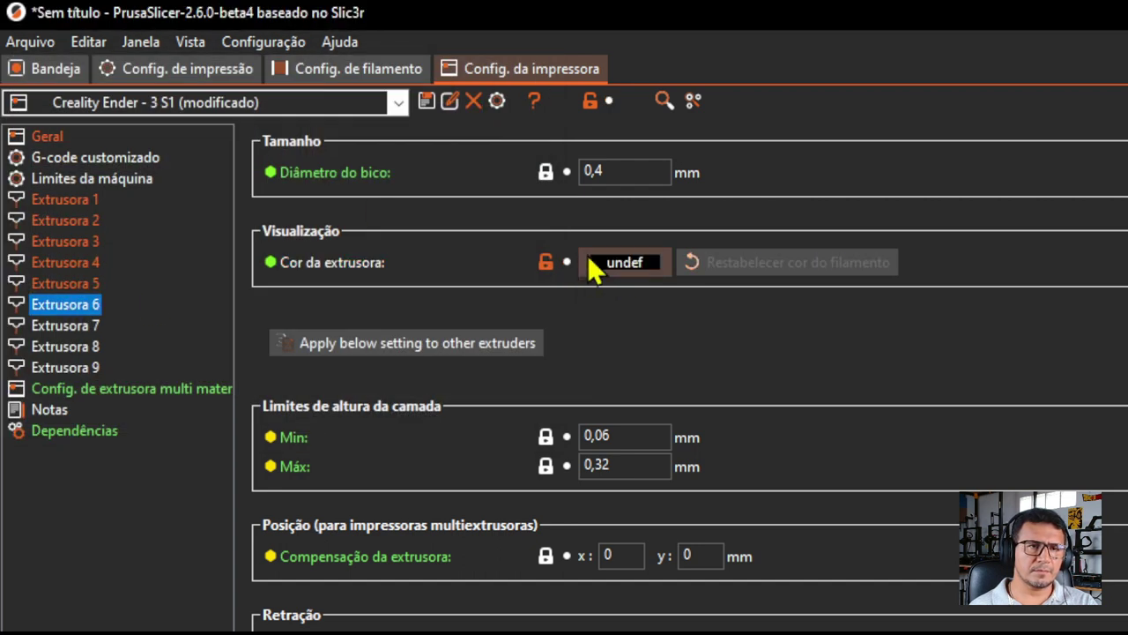
{"action": "left_click", "coordinate": [598, 265]}
{"action": "left_click", "coordinate": [154, 205]}
{"action": "left_click", "coordinate": [55, 419]}
Set the extruder colour of Extrusora 7 to greyish purple and of Extrusora 8 to pink
{"action": "left_click", "coordinate": [97, 325]}
{"action": "left_click", "coordinate": [599, 262]}
{"action": "left_click", "coordinate": [213, 155]}
{"action": "left_click", "coordinate": [54, 419]}
{"action": "left_click", "coordinate": [79, 346]}
{"action": "left_click", "coordinate": [617, 263]}
{"action": "left_click", "coordinate": [244, 182]}
{"action": "left_click", "coordinate": [141, 418]}
Set the extruder colour of Extrusora 9 to brown
{"action": "left_click", "coordinate": [80, 367]}
{"action": "left_click", "coordinate": [624, 262]}
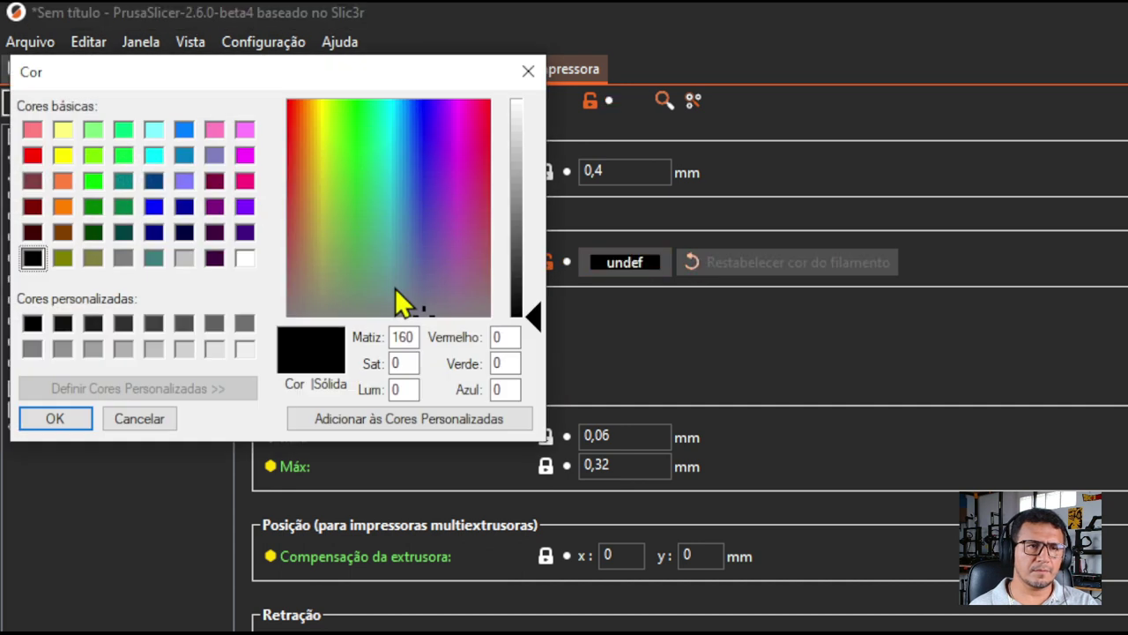
{"action": "left_click", "coordinate": [62, 232]}
{"action": "left_click", "coordinate": [54, 418]}
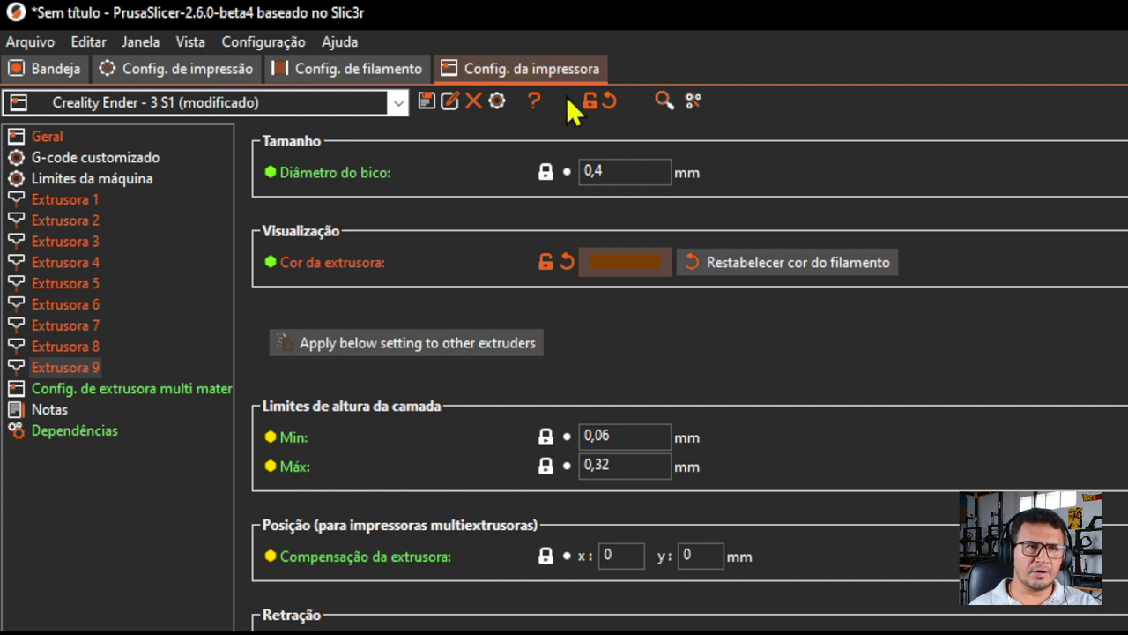
Load the user filament preset "PLA" for Extrusora 1 in the filament settings
{"action": "left_click", "coordinate": [381, 78]}
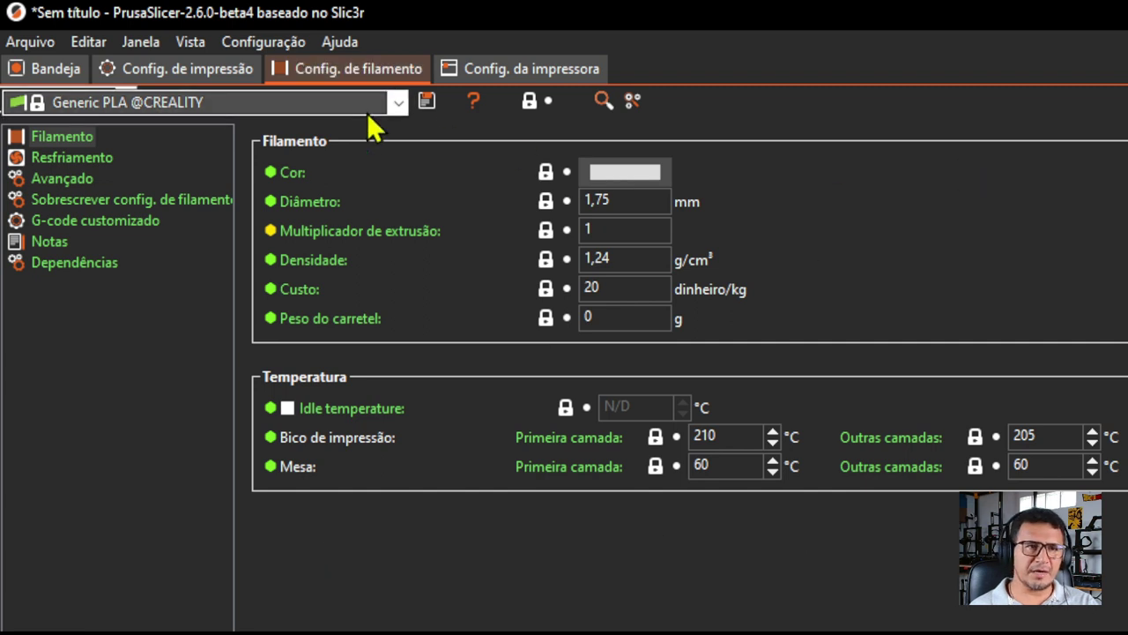
{"action": "left_click", "coordinate": [333, 102]}
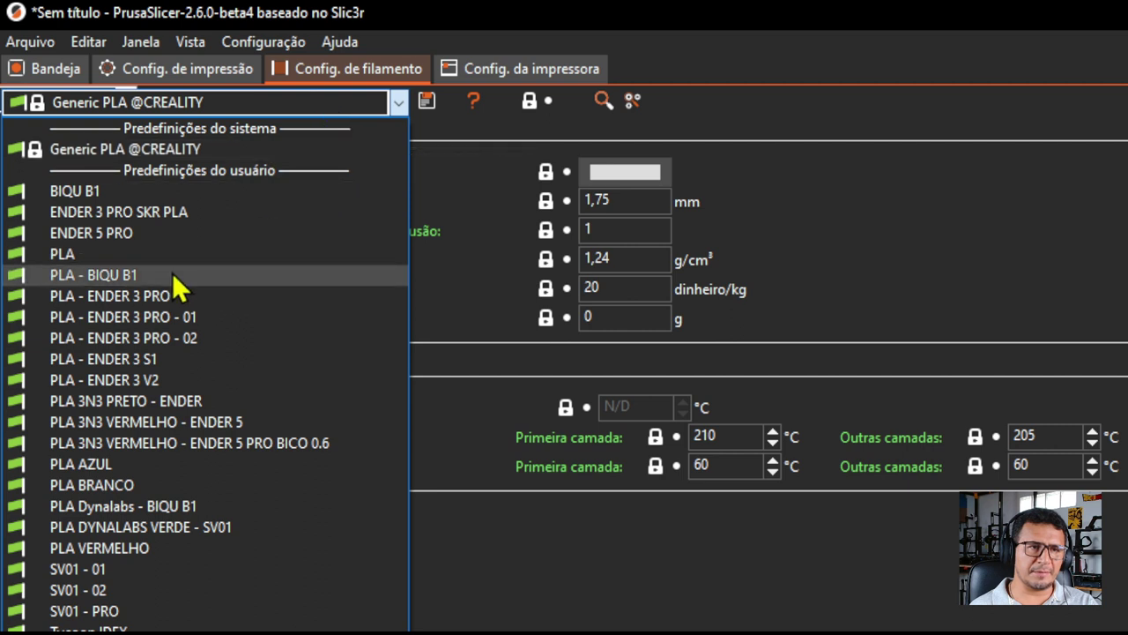
{"action": "left_click", "coordinate": [190, 253]}
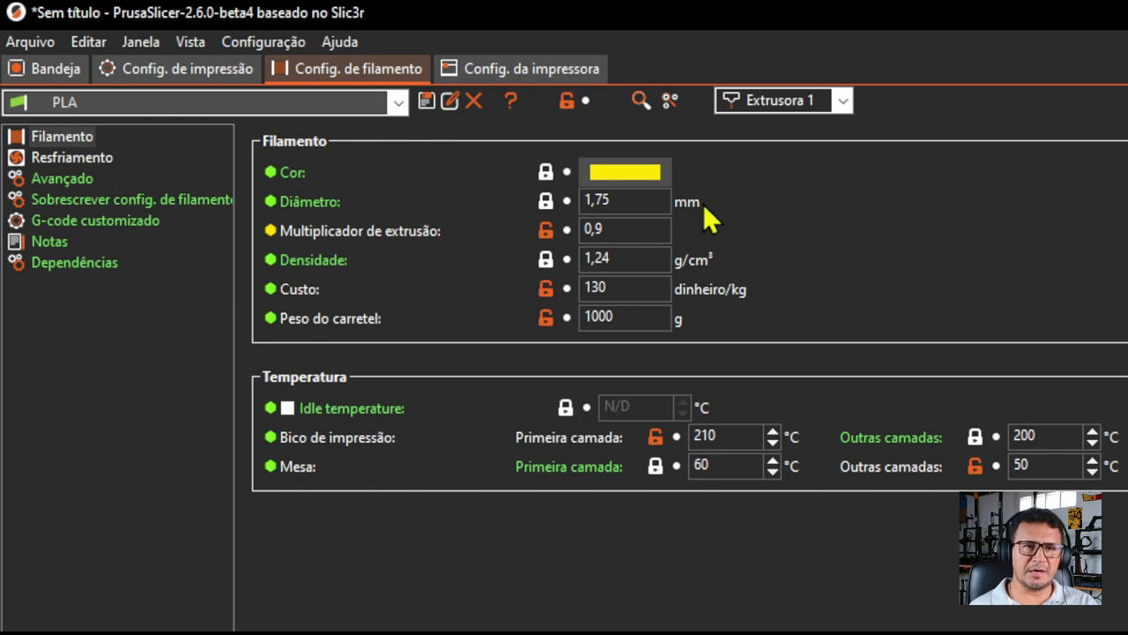
{"action": "left_click", "coordinate": [842, 103]}
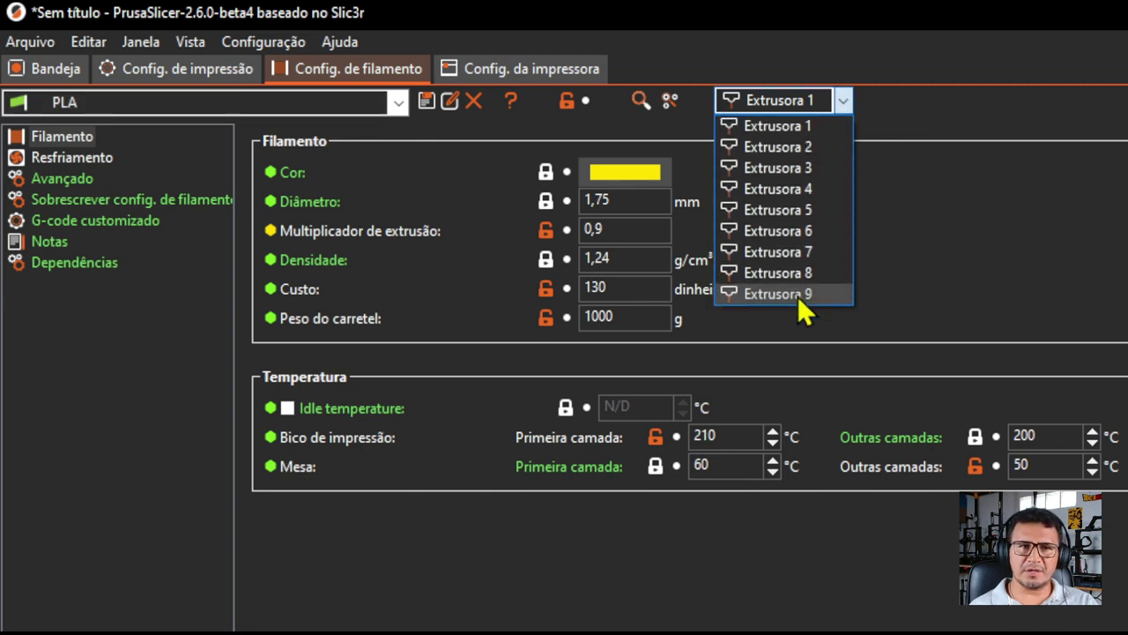
{"action": "left_click", "coordinate": [844, 103]}
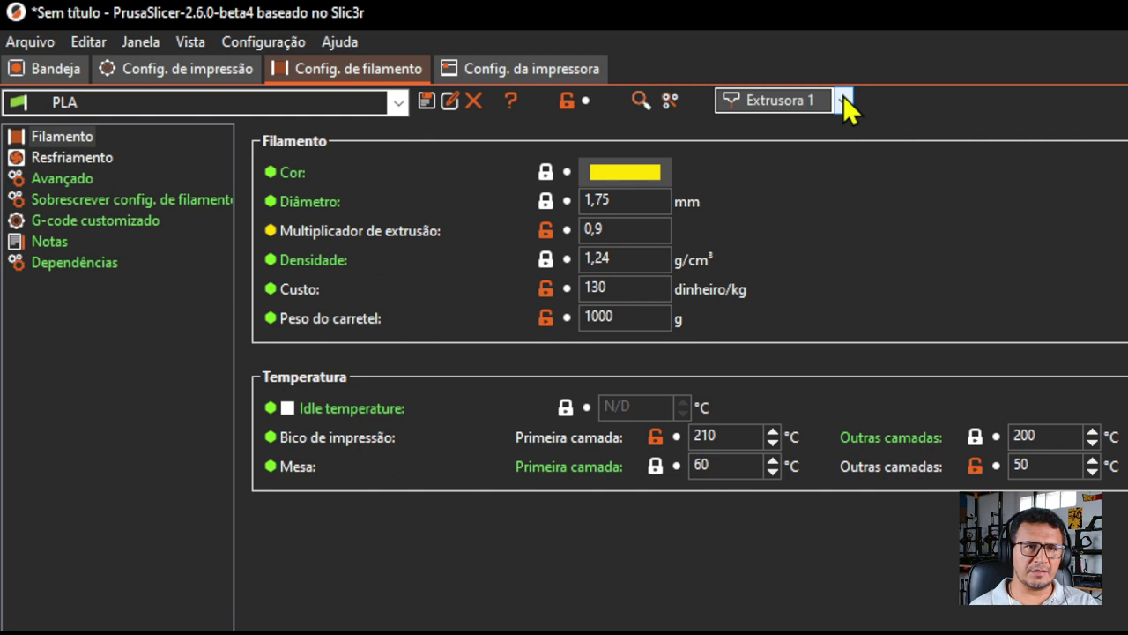
Set the extrusion multiplier for Extrusora 1 to 0,88 and save the filament preset as "PLA 88"
{"action": "mouse_move", "coordinate": [415, 240]}
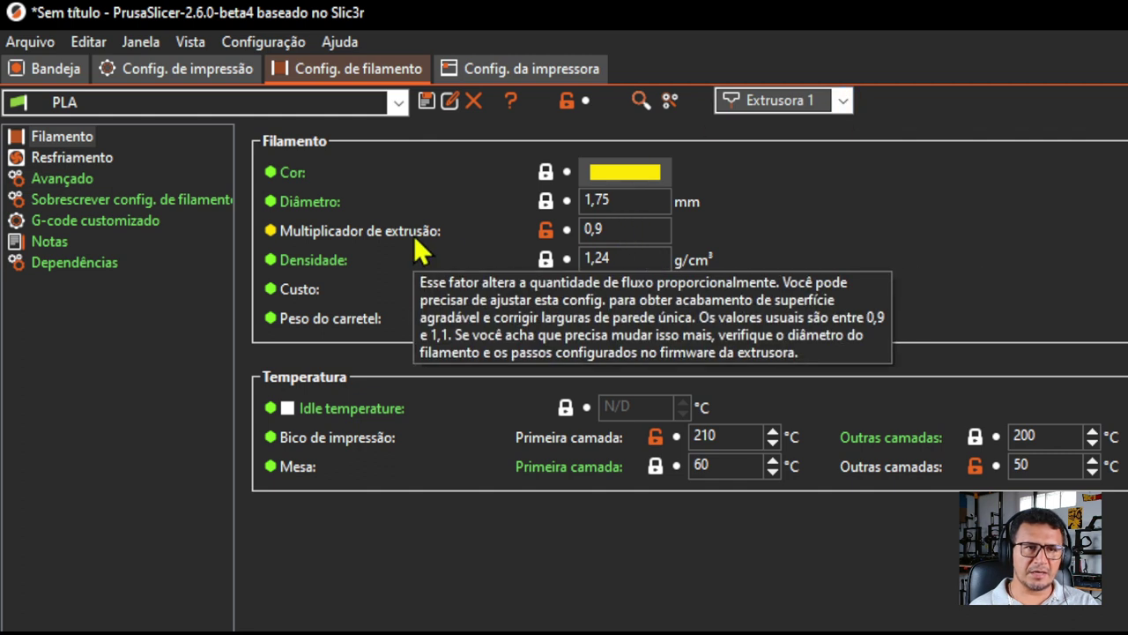
{"action": "left_click", "coordinate": [637, 231]}
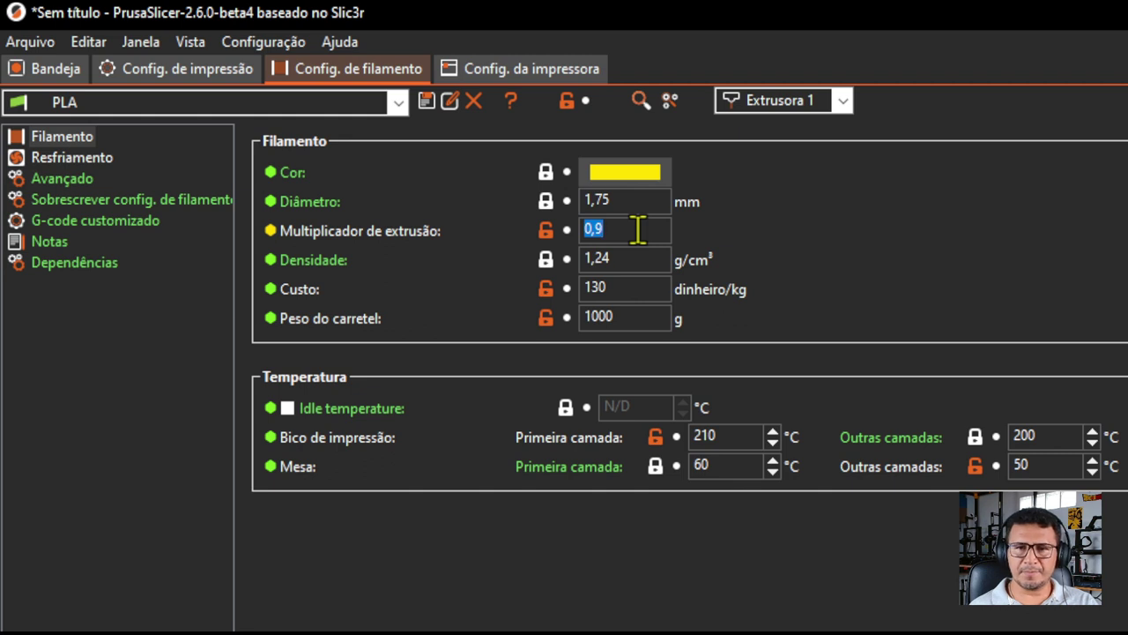
{"action": "left_click", "coordinate": [636, 229]}
{"action": "double_click", "coordinate": [635, 227]}
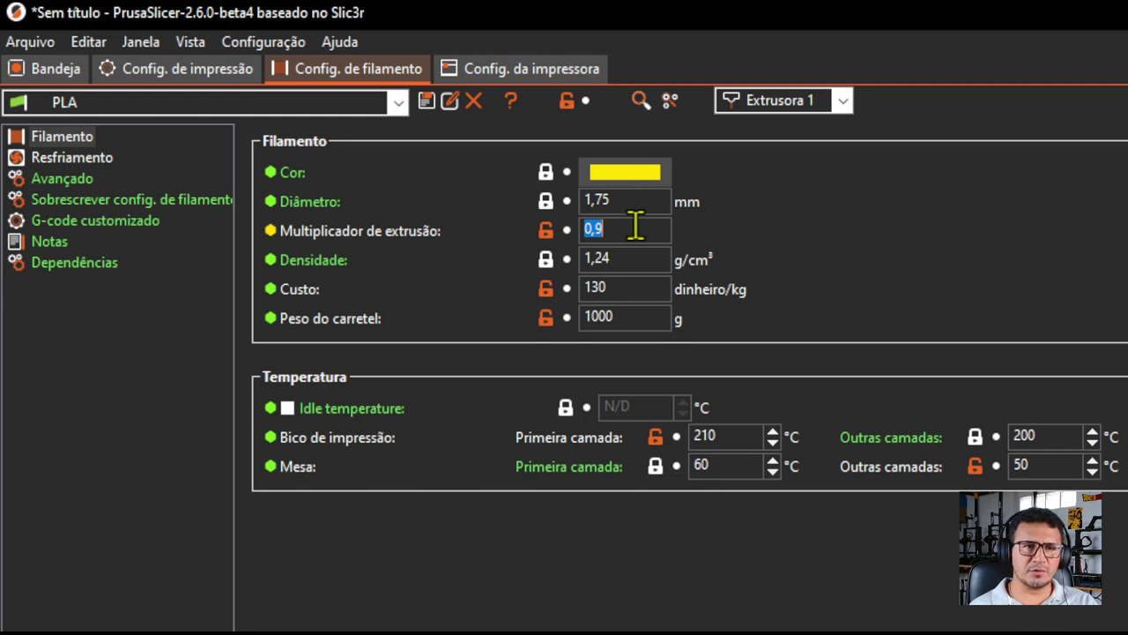
{"action": "left_click", "coordinate": [635, 227]}
{"action": "double_click", "coordinate": [635, 228]}
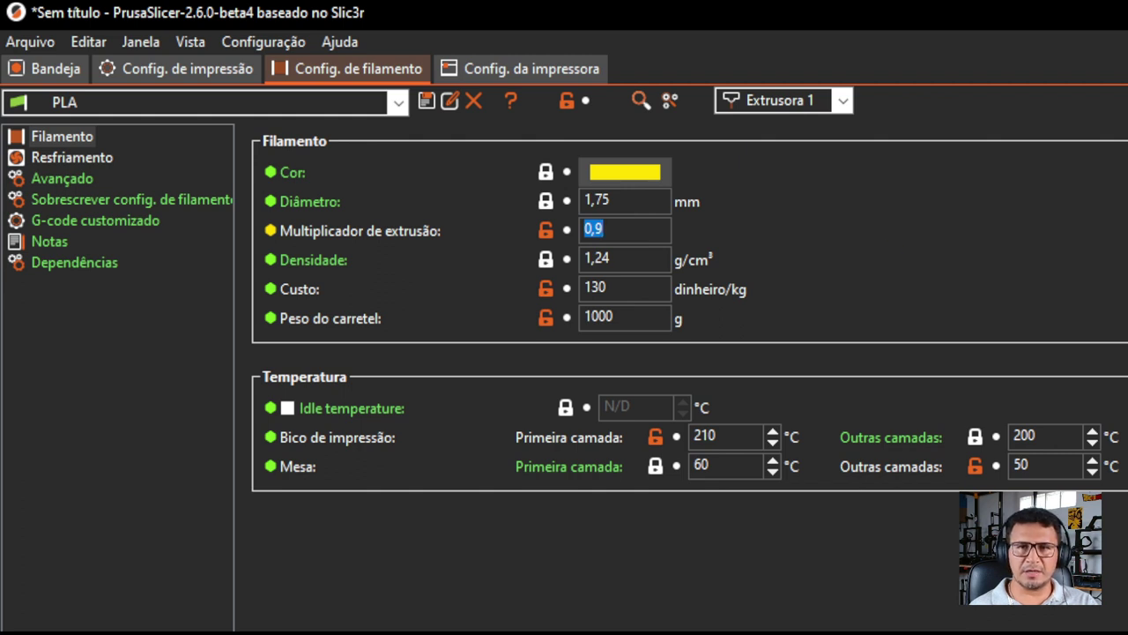
{"action": "left_click", "coordinate": [641, 227]}
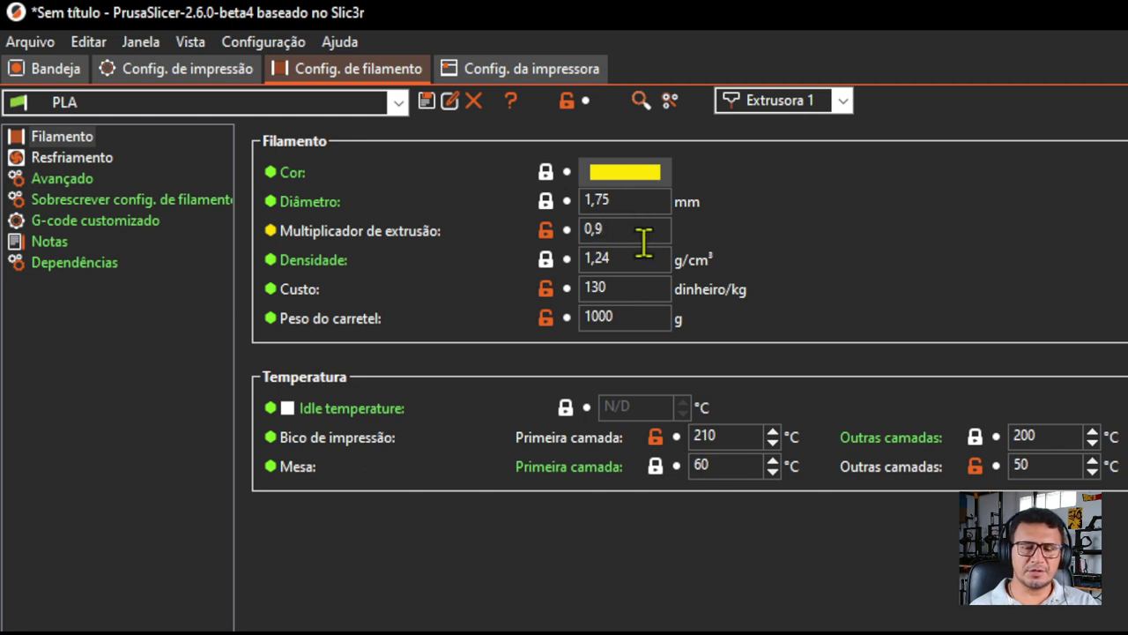
{"action": "key", "text": "BackSpace"}
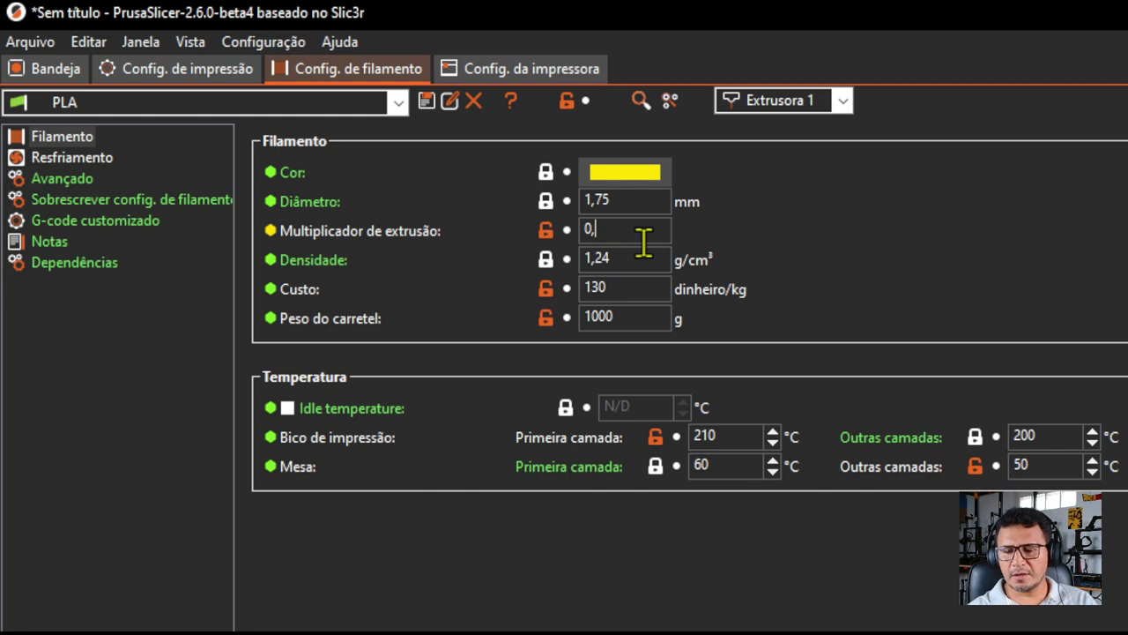
{"action": "type", "text": "8"}
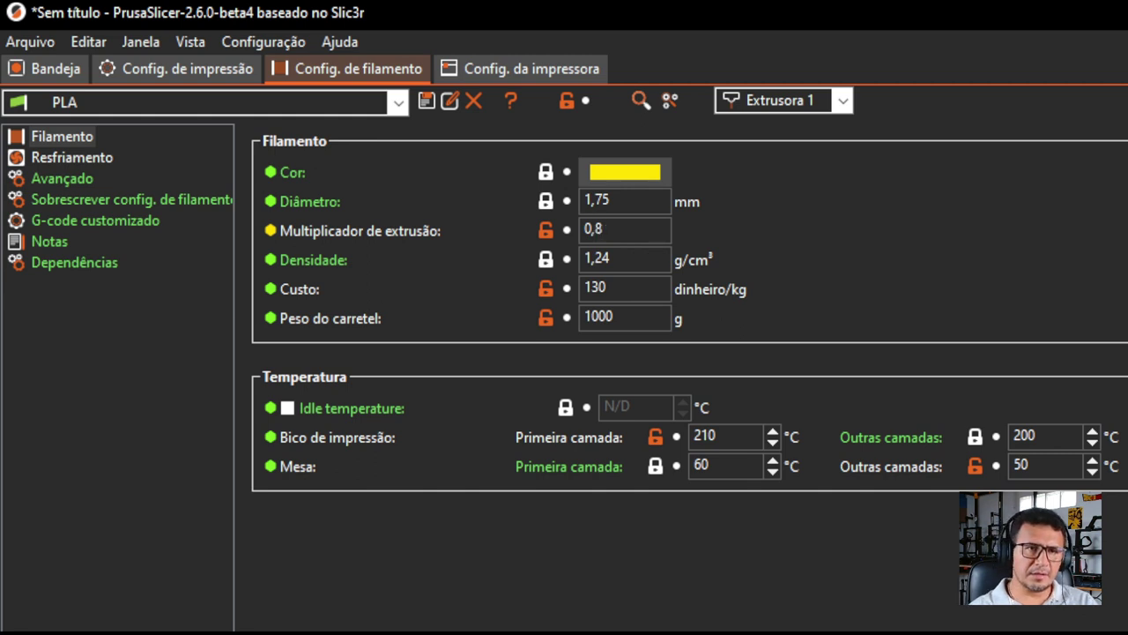
{"action": "type", "text": "8"}
{"action": "key", "text": "Tab"}
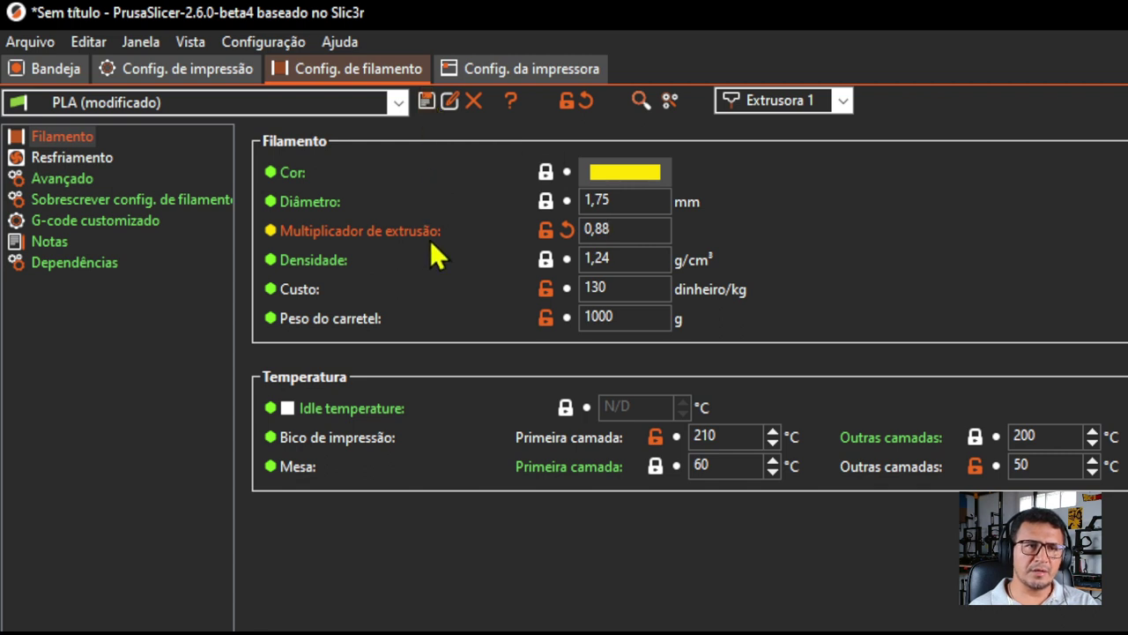
{"action": "left_click", "coordinate": [427, 100]}
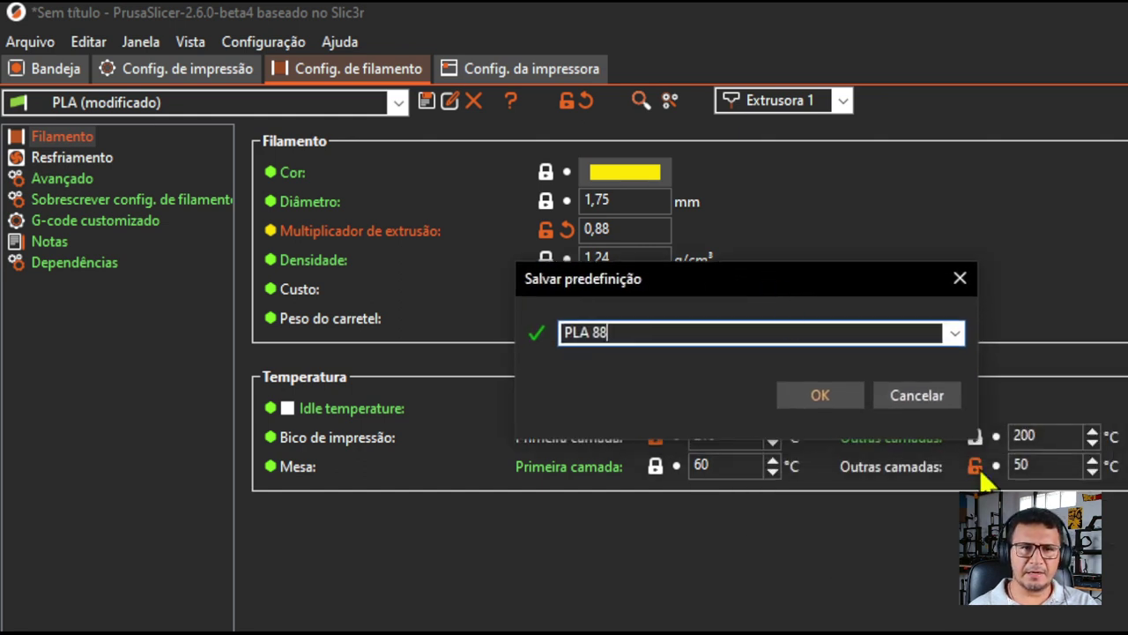
{"action": "left_click", "coordinate": [820, 396]}
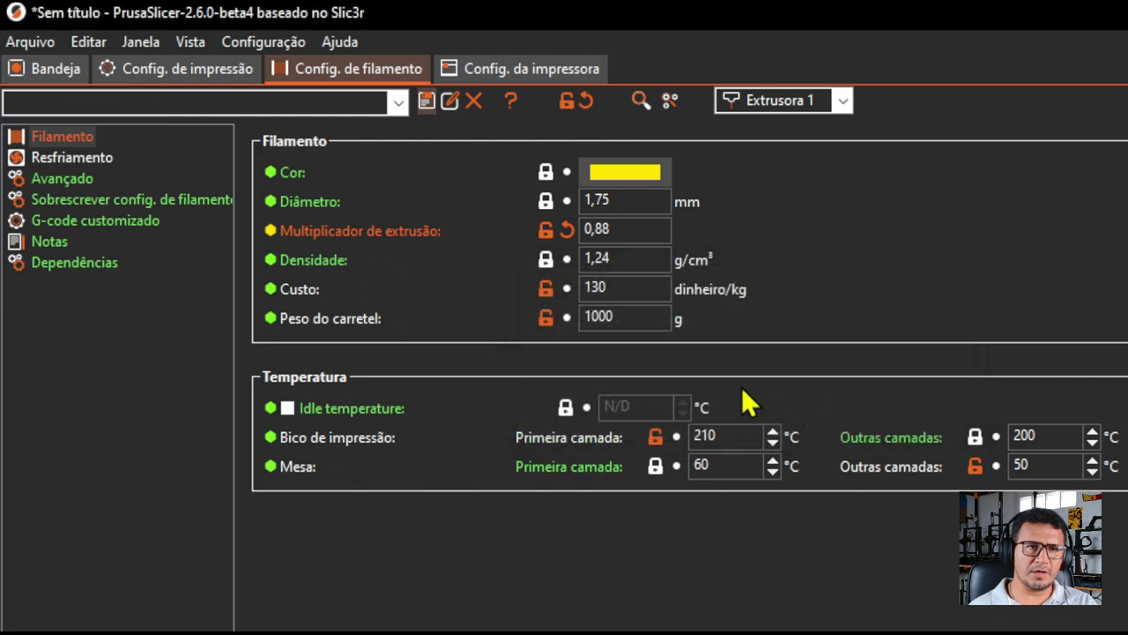
Switch the filament settings to Extrusora 2 and load the "PLA 88" preset for it
{"action": "left_click", "coordinate": [846, 102]}
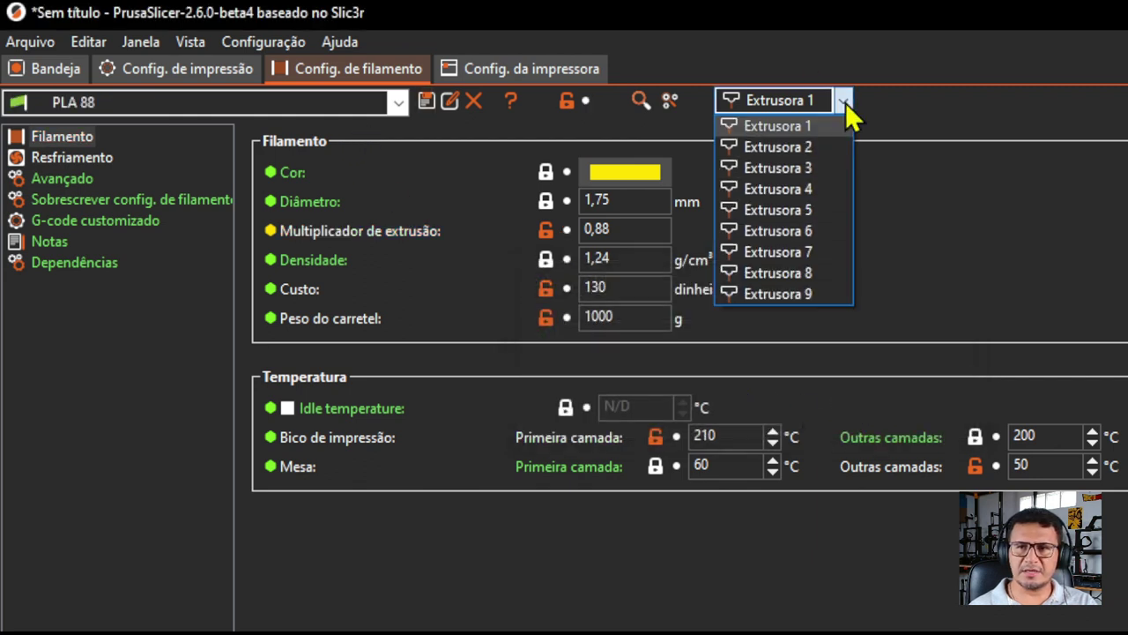
{"action": "left_click", "coordinate": [846, 146]}
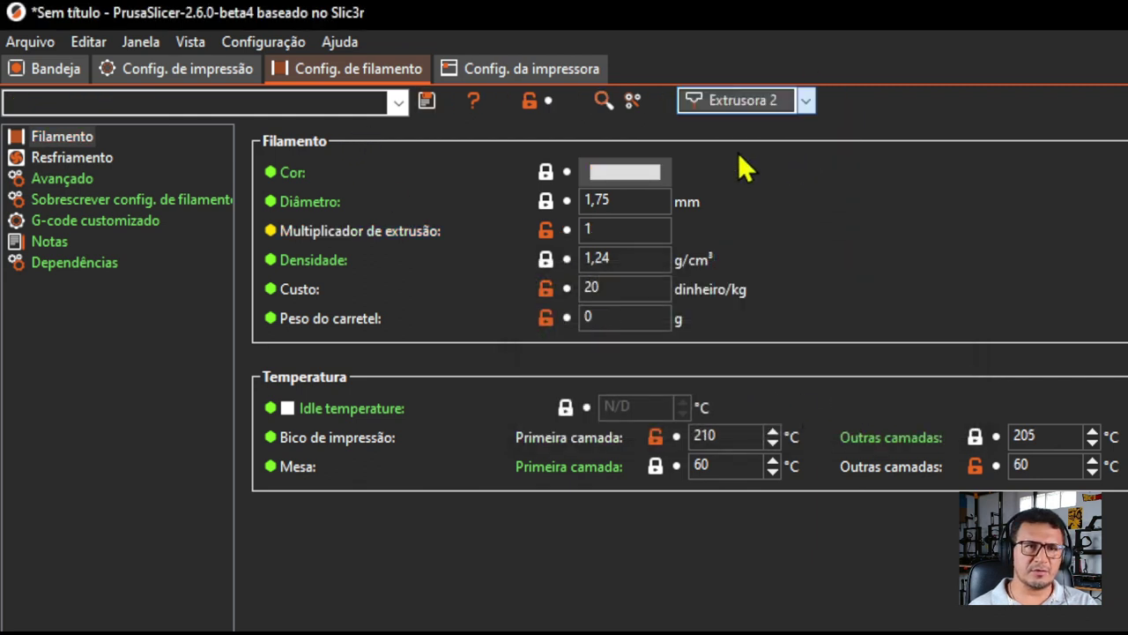
{"action": "left_click", "coordinate": [365, 106]}
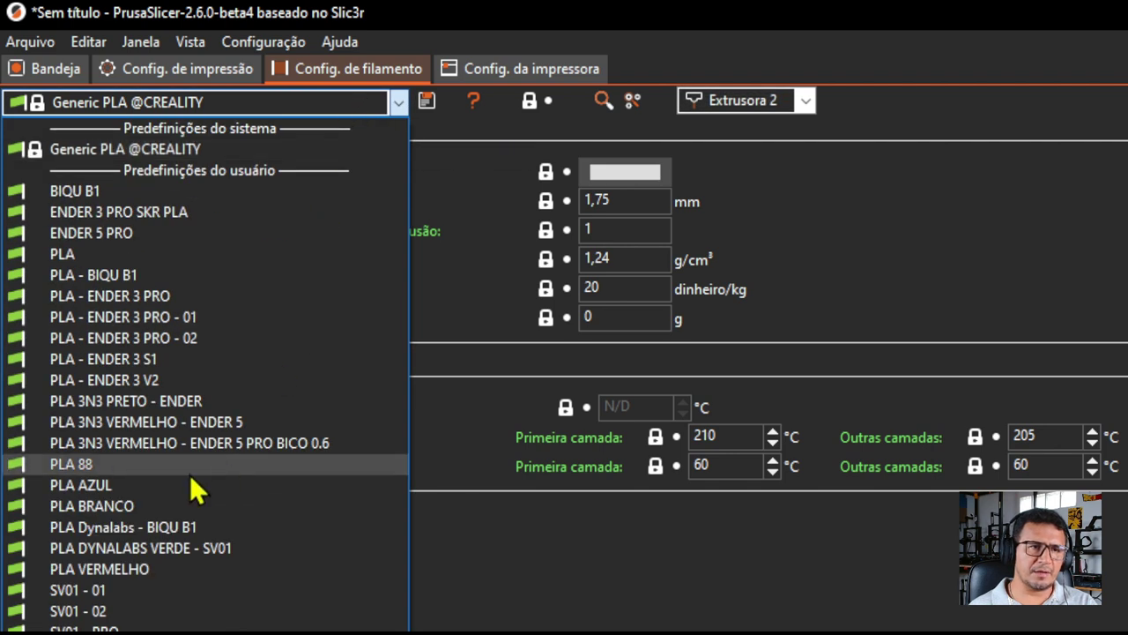
{"action": "left_click", "coordinate": [129, 464]}
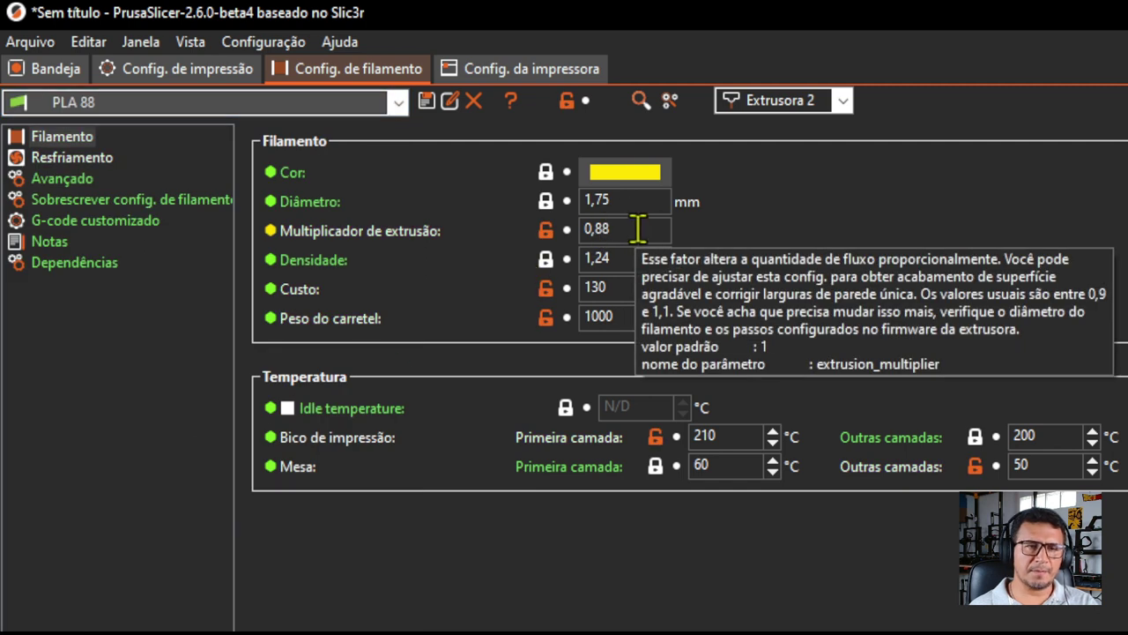
Set the extrusion multiplier for Extrusora 2 to 0,90 and save the filament preset as "PLA 90"
{"action": "left_click", "coordinate": [638, 231]}
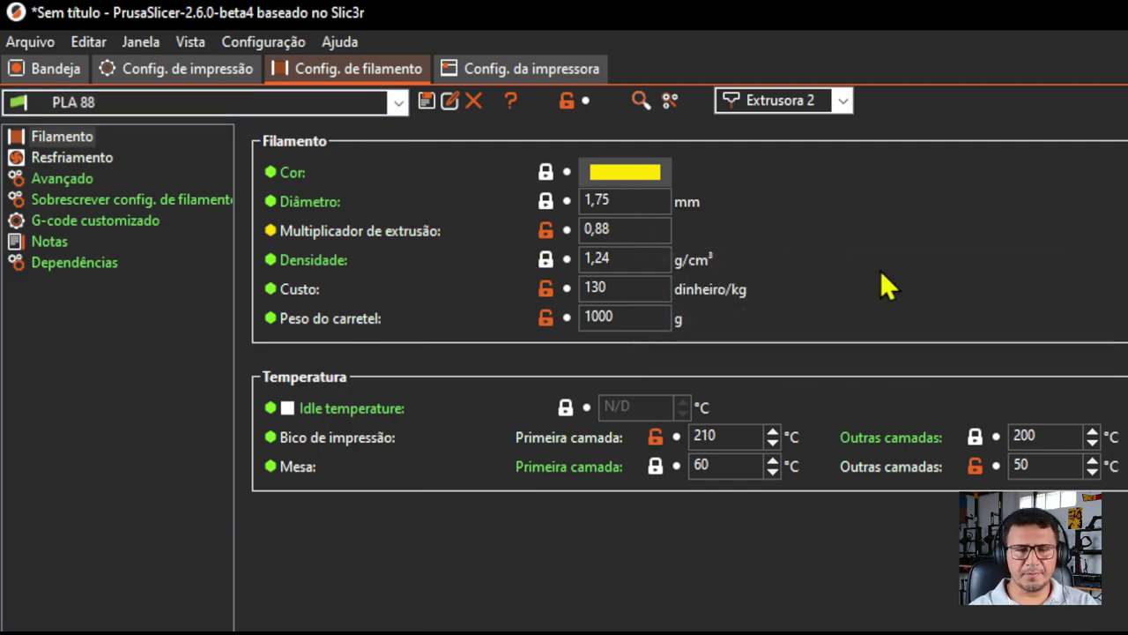
{"action": "key", "text": "BackSpace"}
{"action": "key", "text": "BackSpace"}
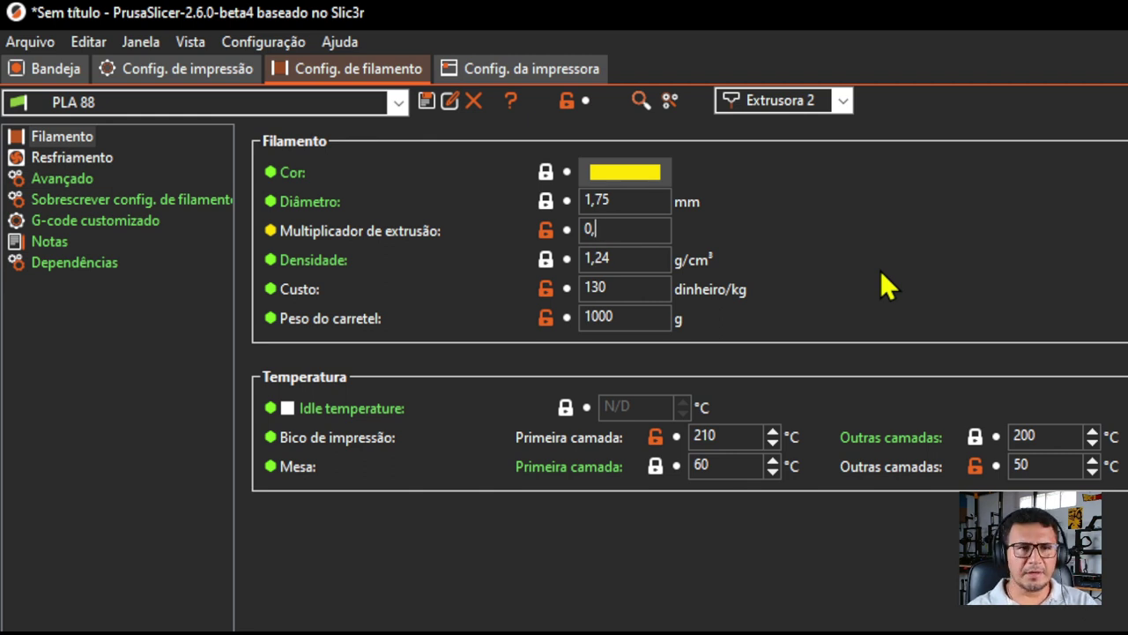
{"action": "type", "text": "90"}
{"action": "key", "text": "Return"}
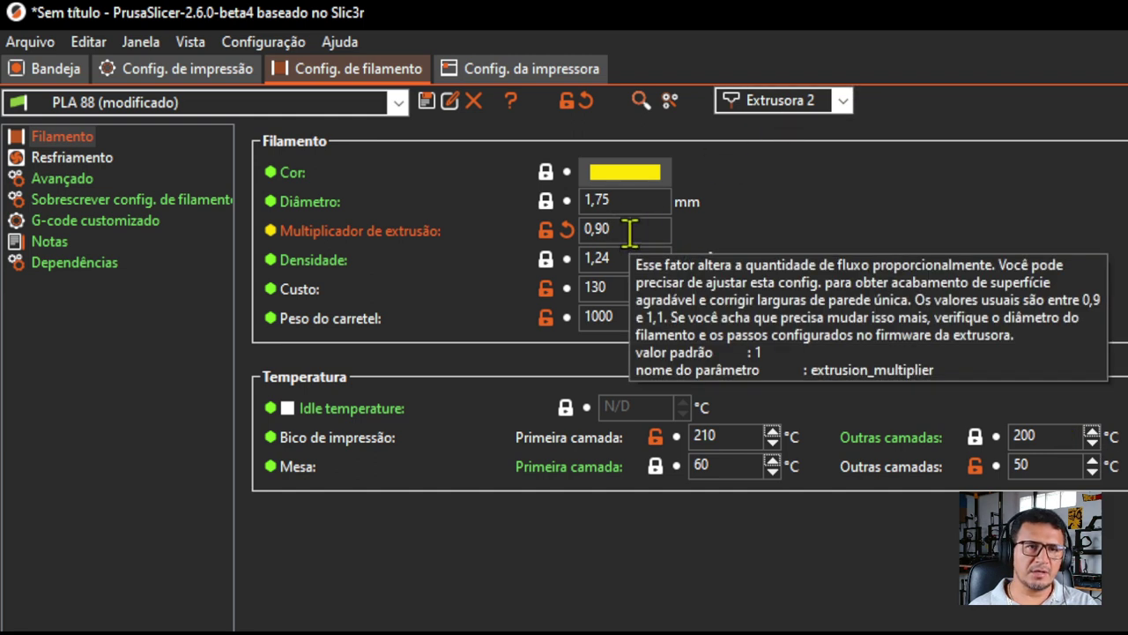
{"action": "left_click", "coordinate": [428, 102]}
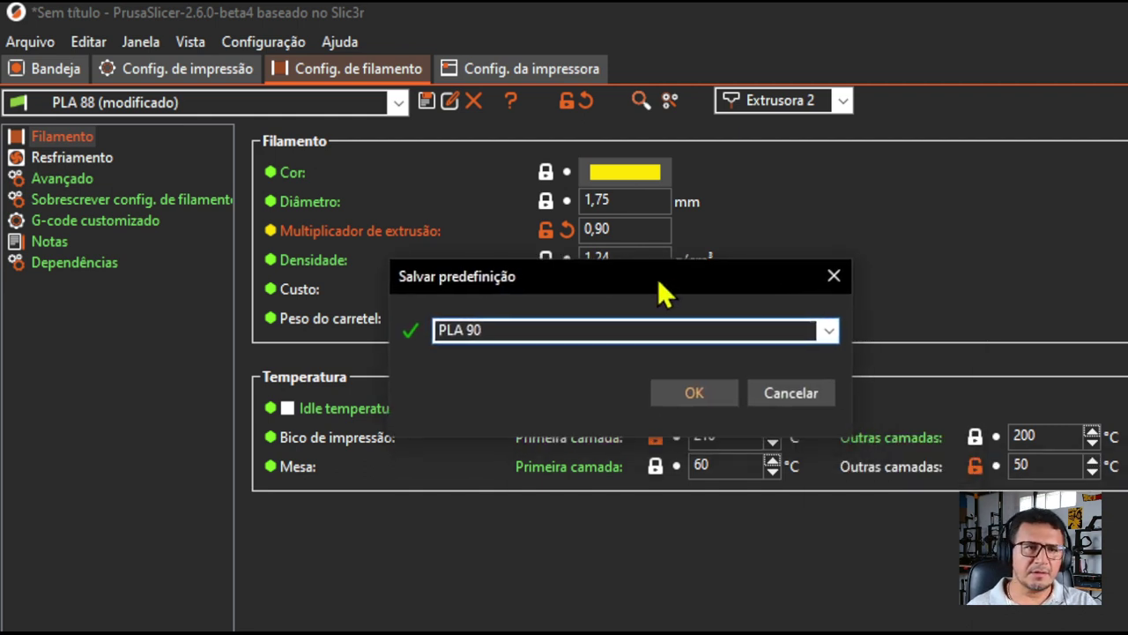
{"action": "left_click_drag", "start_coordinate": [669, 285], "coordinate": [684, 320]}
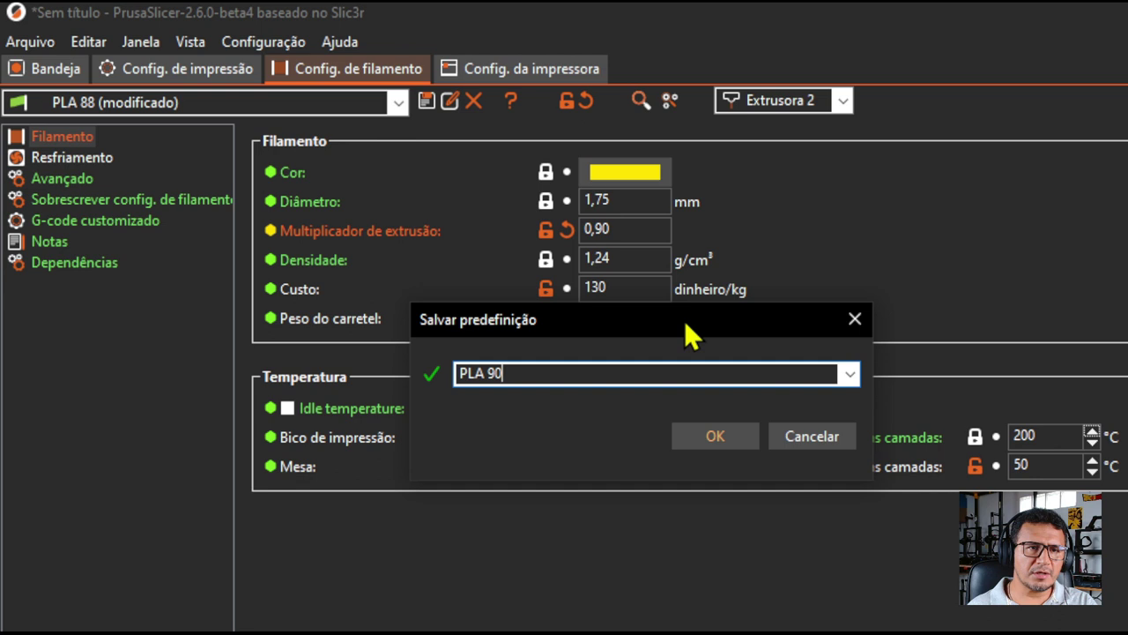
{"action": "left_click", "coordinate": [716, 438]}
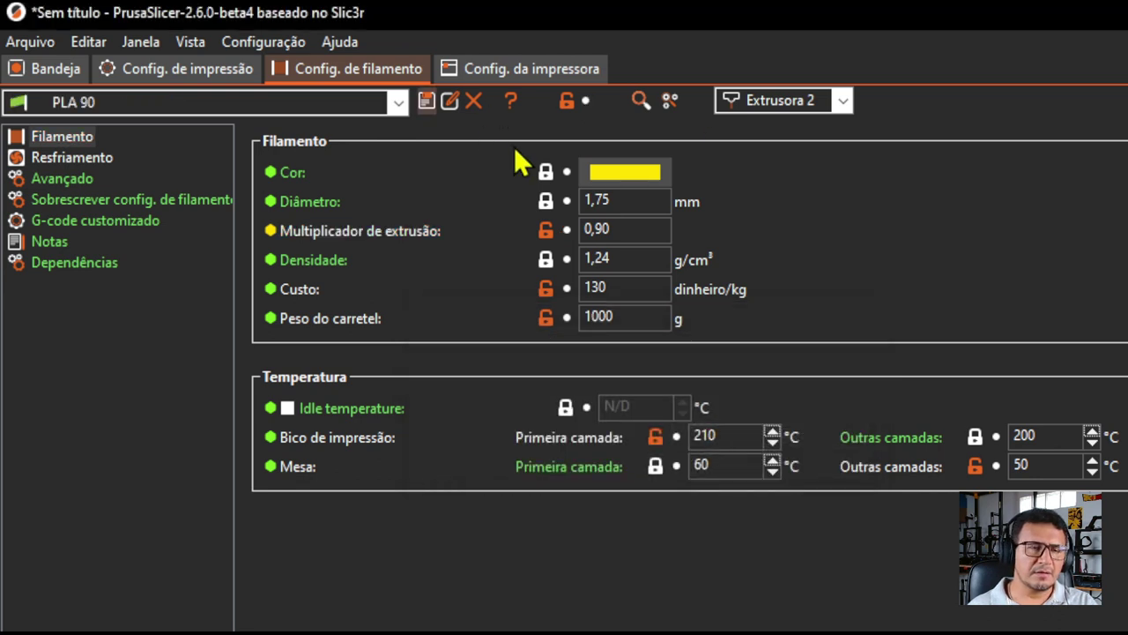
Switch the filament settings to Extrusora 3 and load the "PLA 90" preset for it
{"action": "left_click", "coordinate": [845, 102]}
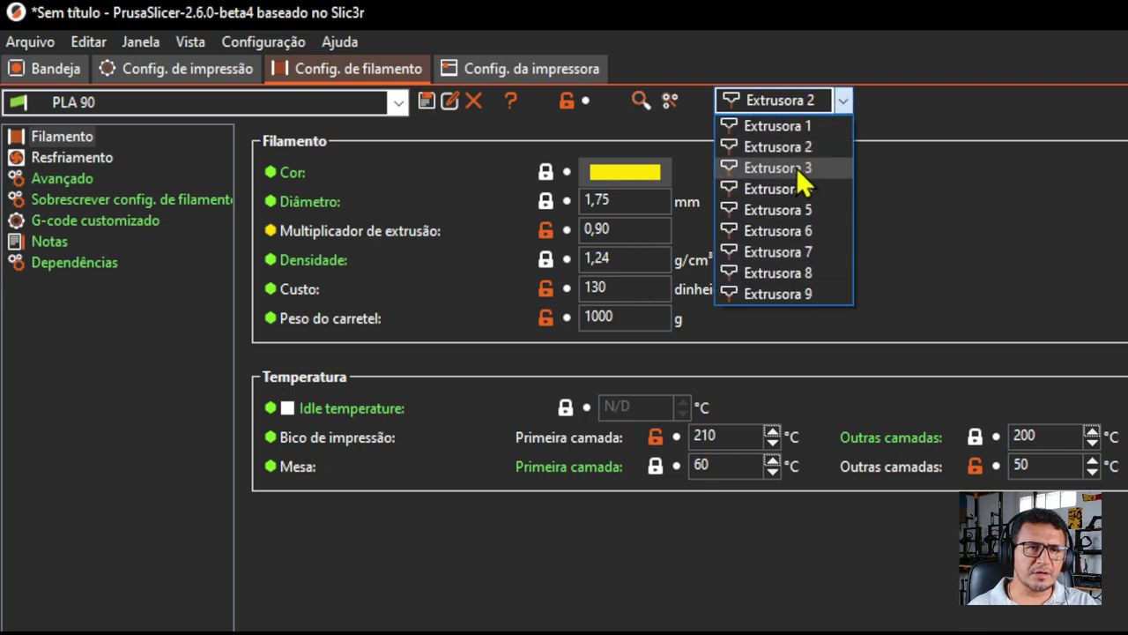
{"action": "left_click", "coordinate": [797, 168]}
{"action": "left_click", "coordinate": [388, 106]}
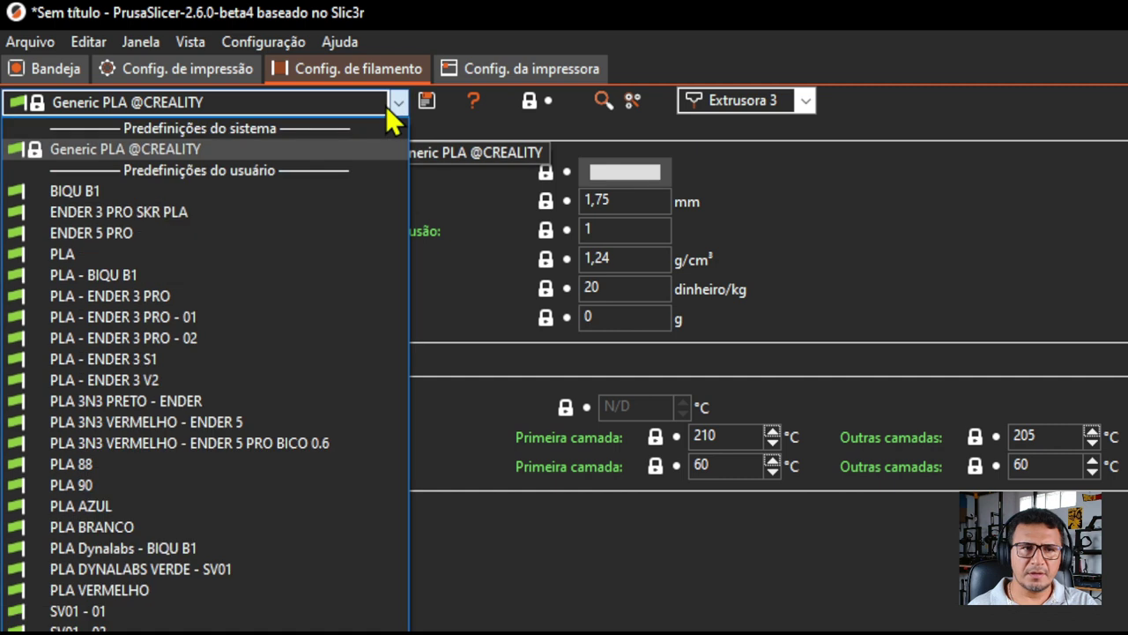
{"action": "left_click", "coordinate": [136, 485]}
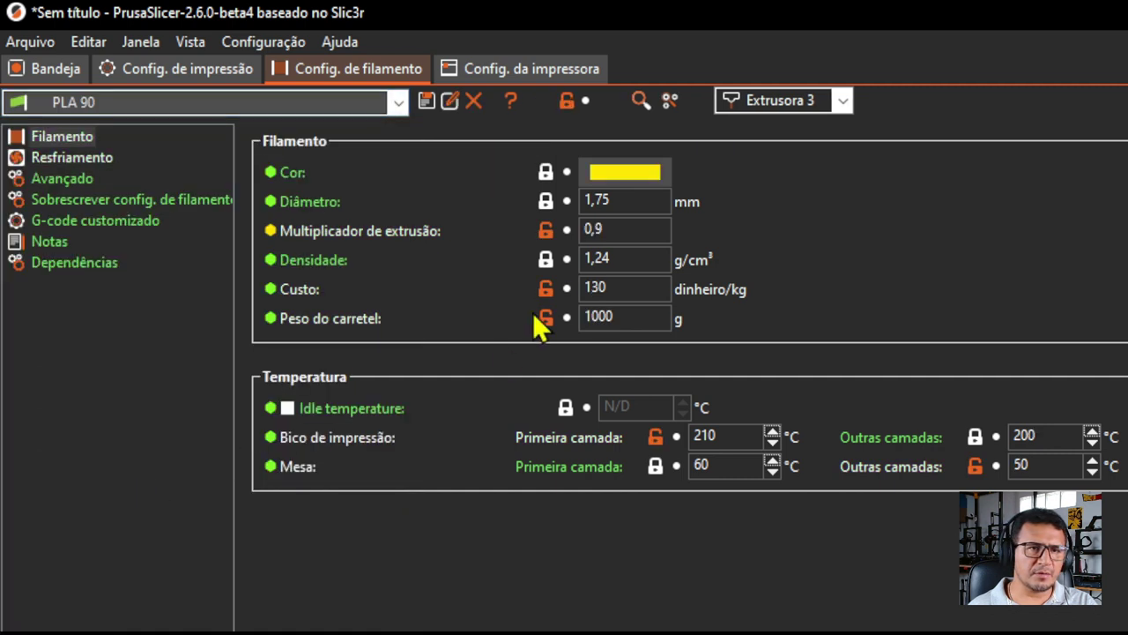
Set the extrusion multiplier for Extrusora 3 to 0,92 and save the filament preset as "PLA 92"
{"action": "left_click", "coordinate": [625, 234]}
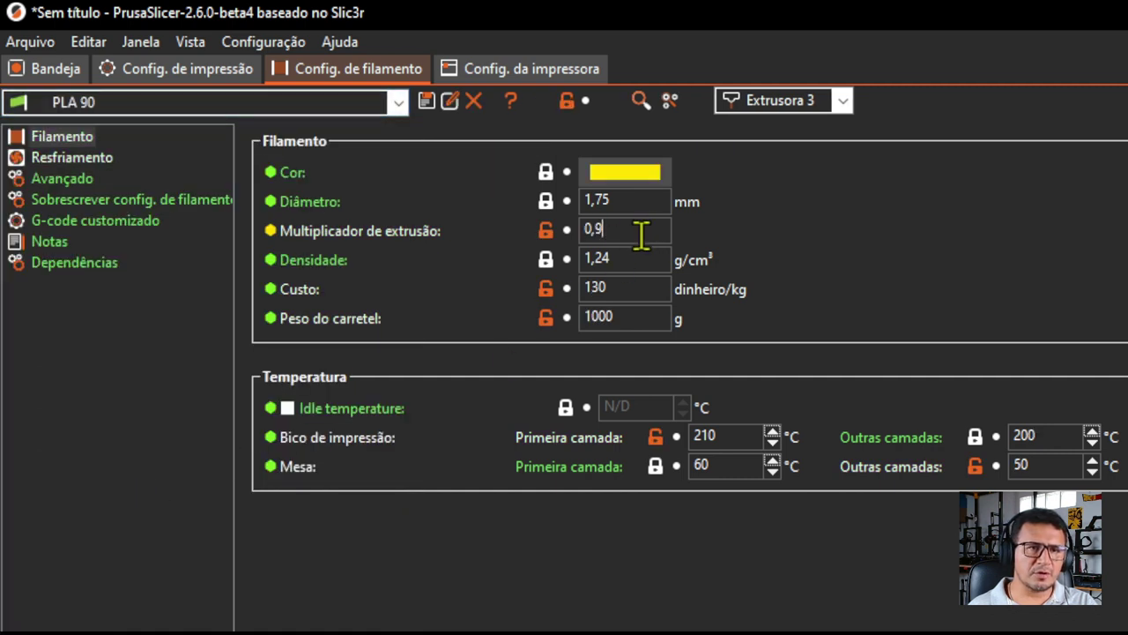
{"action": "type", "text": "2"}
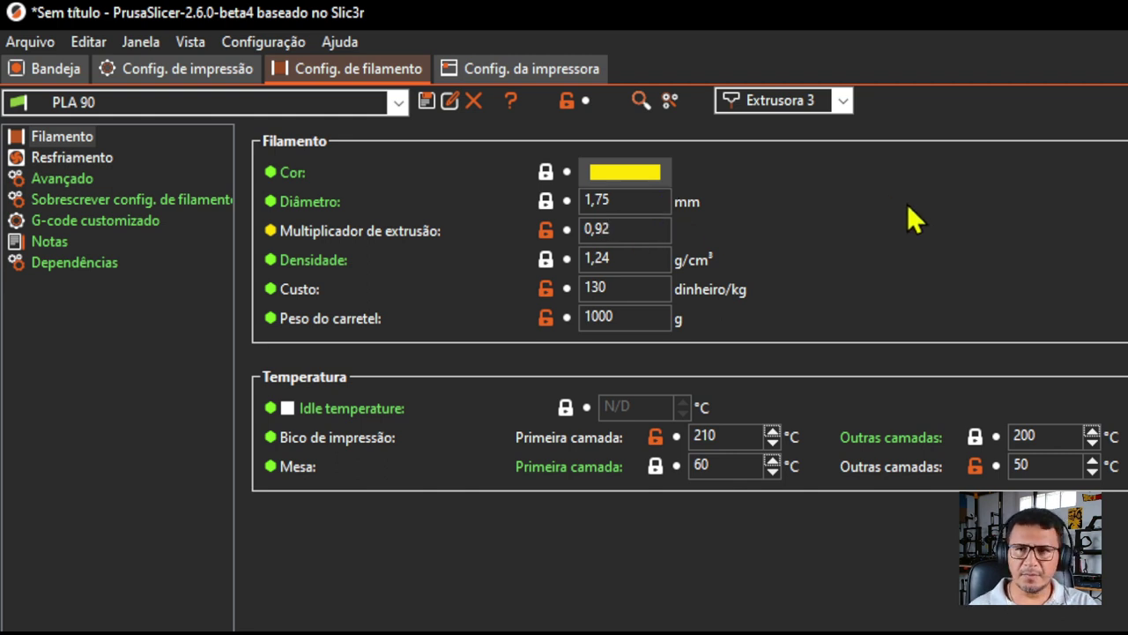
{"action": "left_click", "coordinate": [428, 104]}
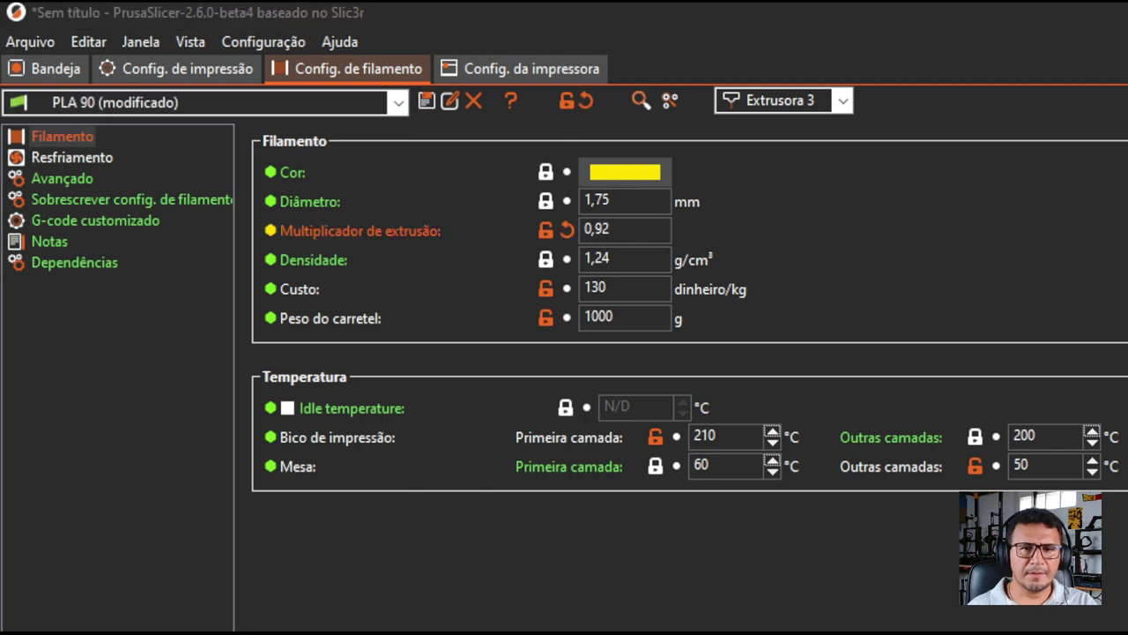
{"action": "left_click_drag", "start_coordinate": [478, 308], "coordinate": [580, 343]}
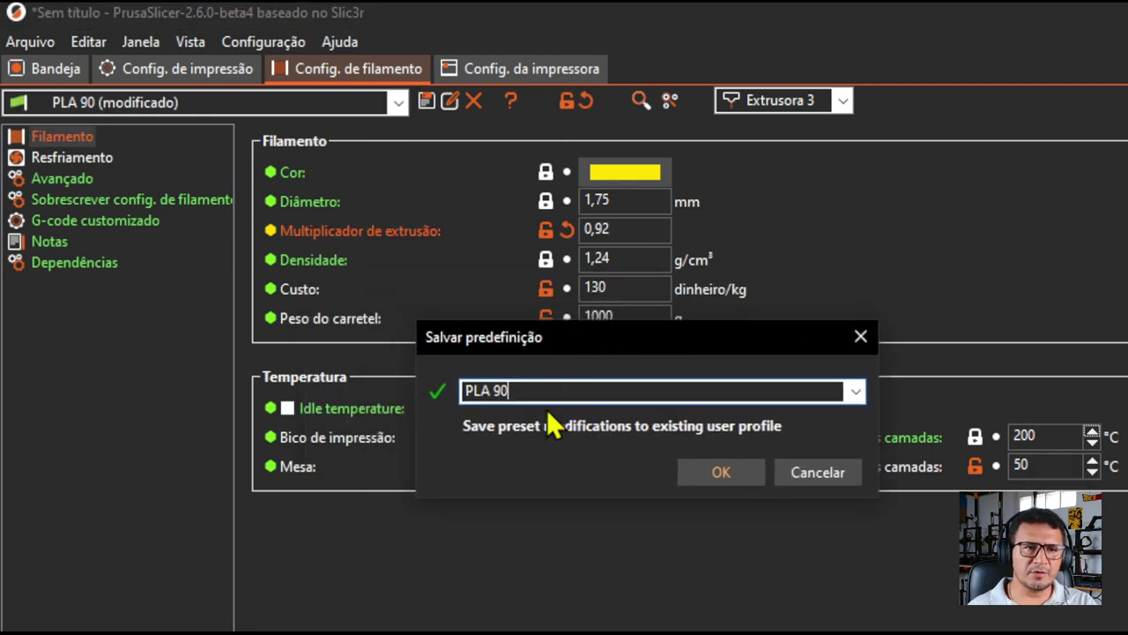
{"action": "key", "text": "BackSpace"}
{"action": "type", "text": "2"}
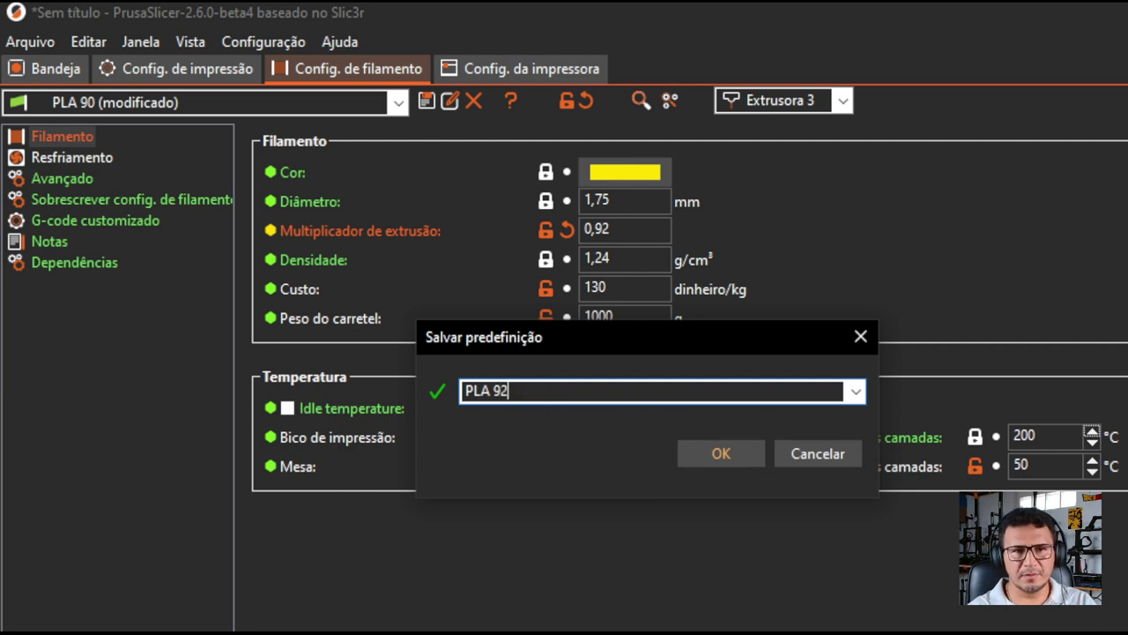
{"action": "left_click", "coordinate": [705, 456]}
Switch the filament settings to Extrusora 4 and load the "PLA 92" preset for it
{"action": "left_click", "coordinate": [842, 100]}
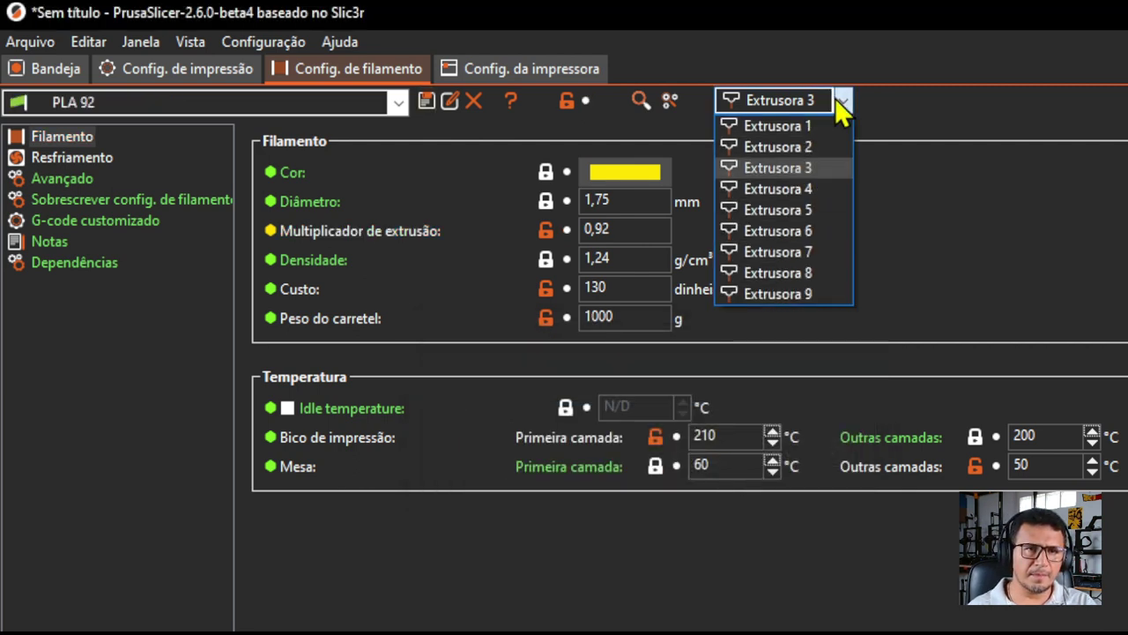
{"action": "left_click", "coordinate": [803, 189]}
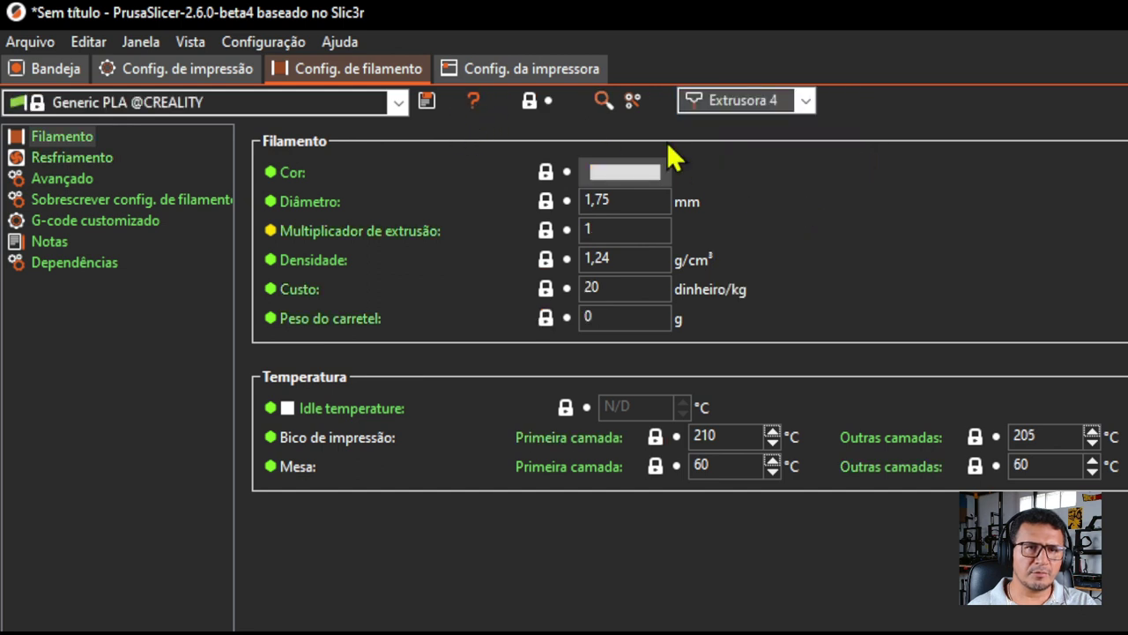
{"action": "left_click", "coordinate": [393, 109]}
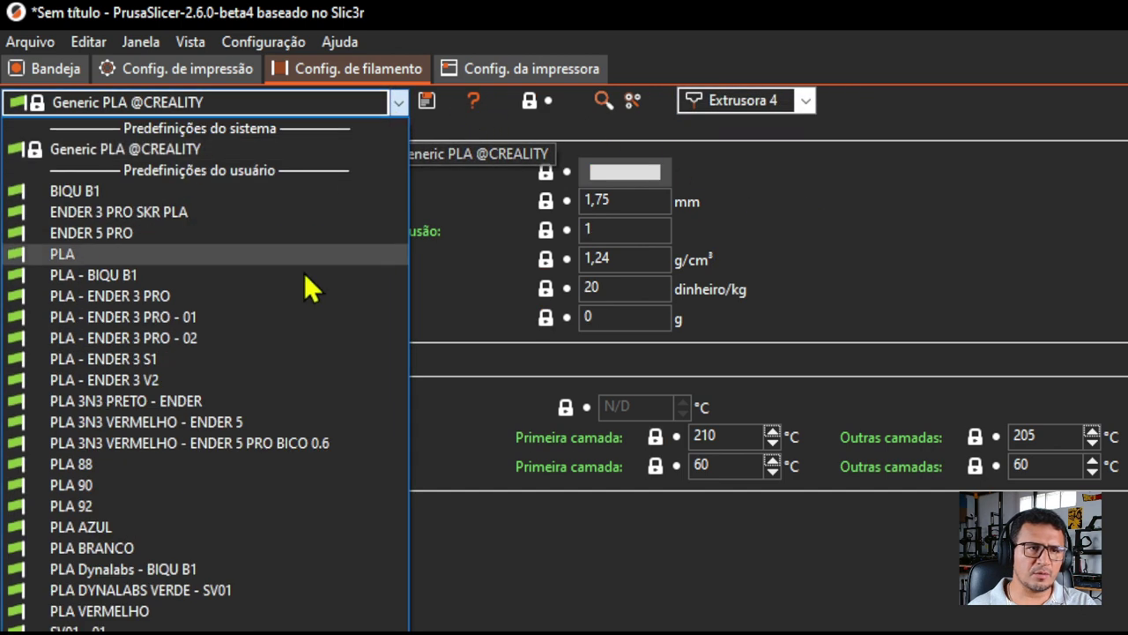
{"action": "left_click", "coordinate": [148, 510]}
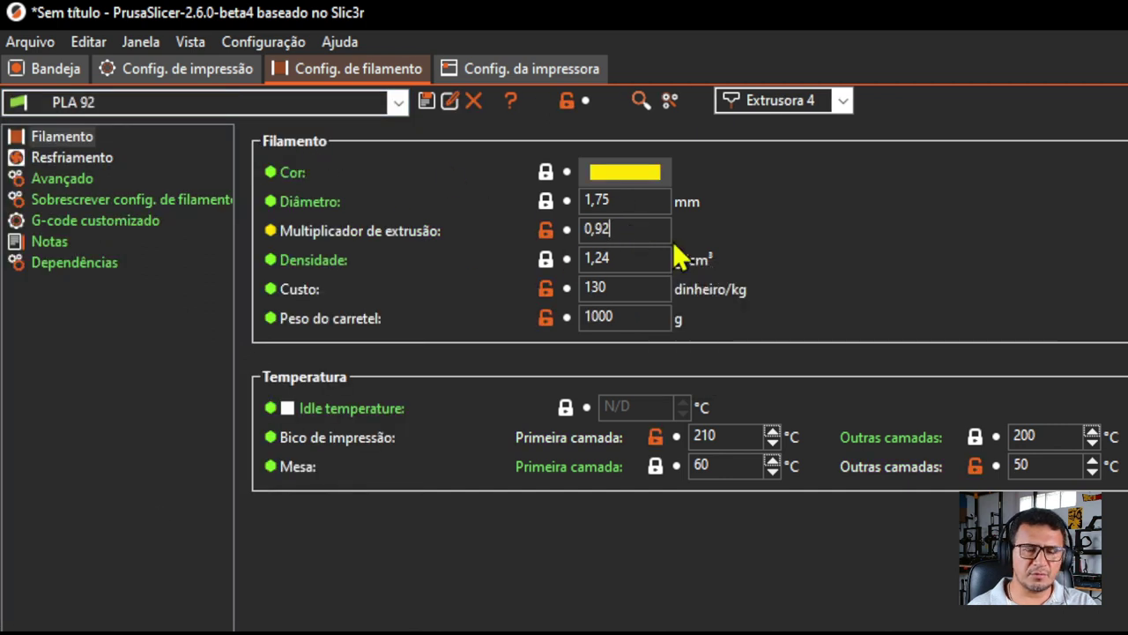
Set the extrusion multiplier for Extrusora 4 to 0,94 and save the filament preset as "PLA 94"
{"action": "key", "text": "BackSpace"}
{"action": "type", "text": "4"}
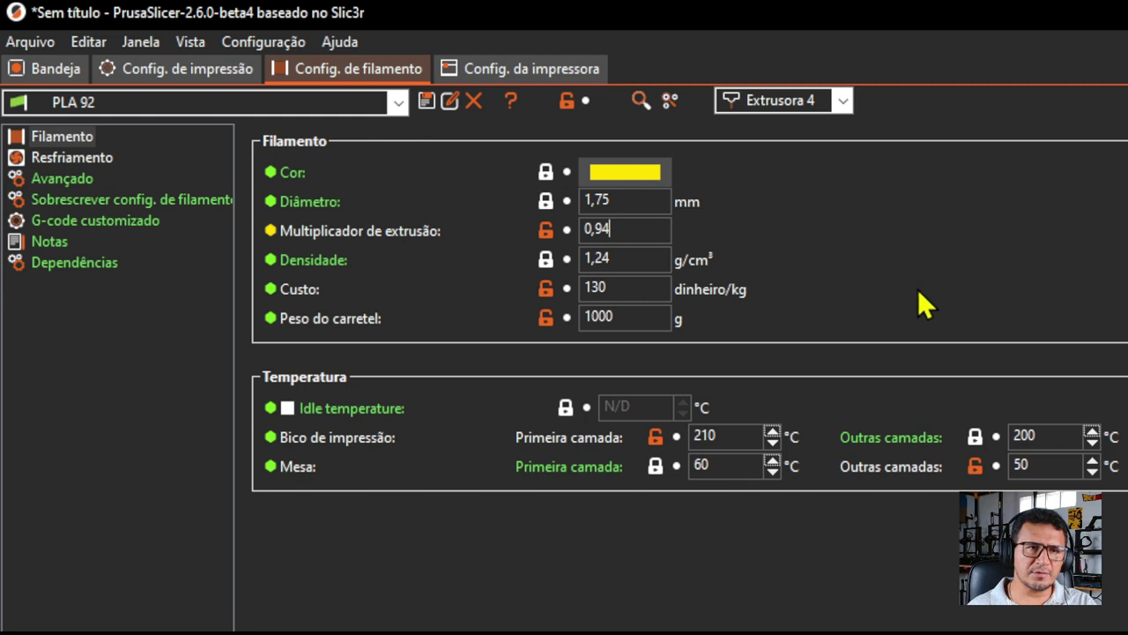
{"action": "left_click", "coordinate": [426, 101]}
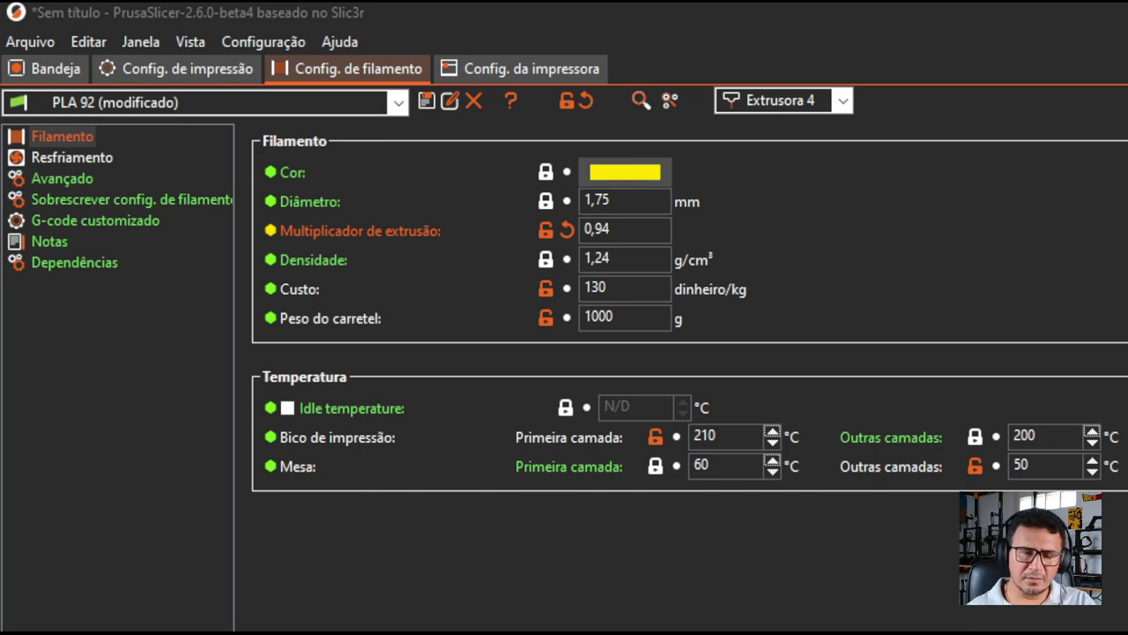
{"action": "key", "text": "Return"}
Switch the filament settings to Extrusora 5 and load the "PLA 94" preset for it
{"action": "left_click", "coordinate": [797, 100]}
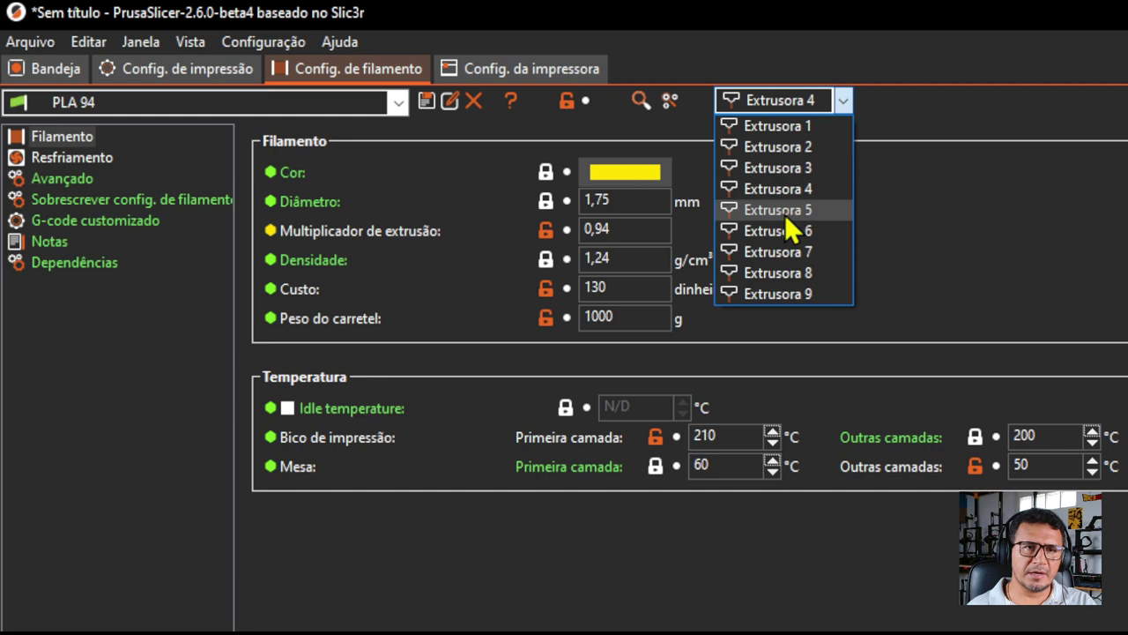
{"action": "left_click", "coordinate": [784, 211]}
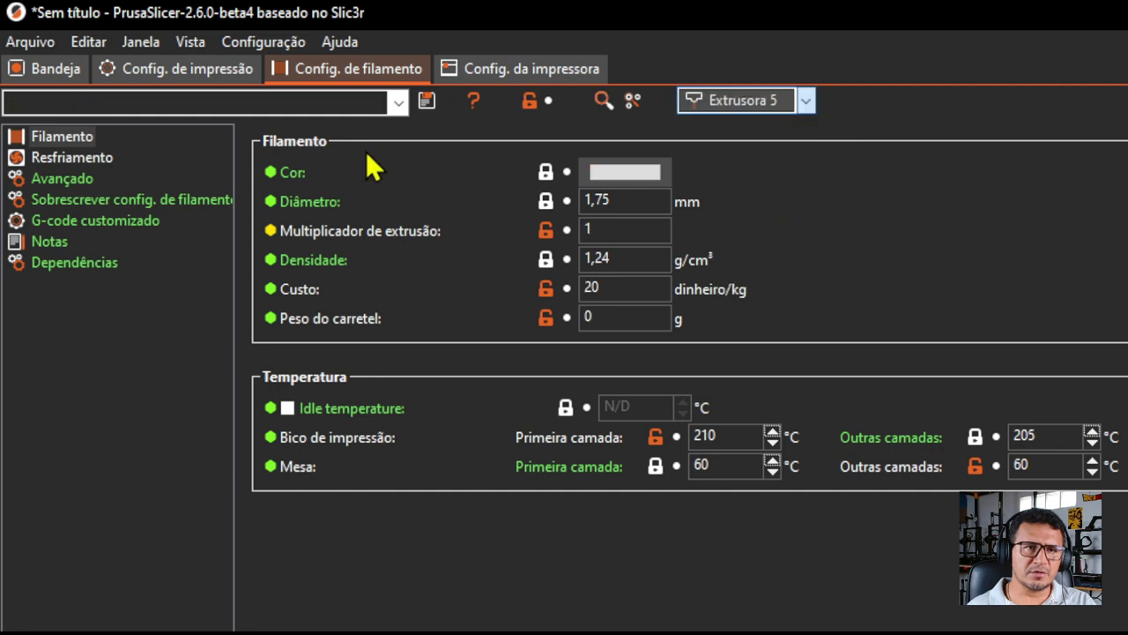
{"action": "left_click", "coordinate": [336, 108]}
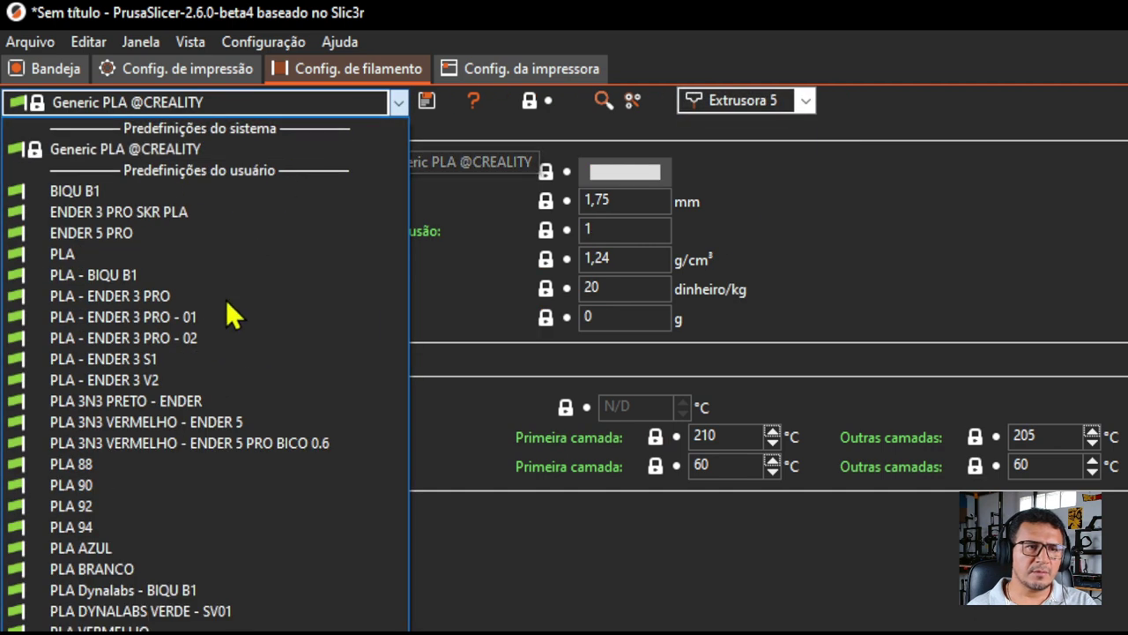
{"action": "left_click", "coordinate": [70, 527]}
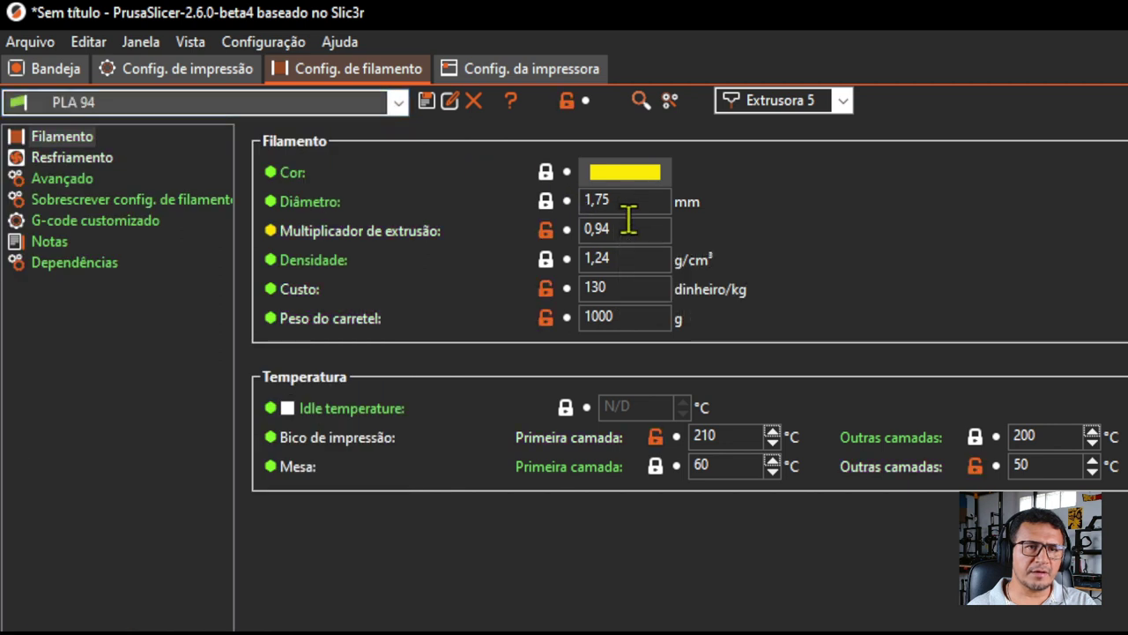
Set the extrusion multiplier for Extrusora 5 to 0,96 and save the filament preset as "PLA 96"
{"action": "left_click", "coordinate": [649, 230]}
{"action": "key", "text": "BackSpace"}
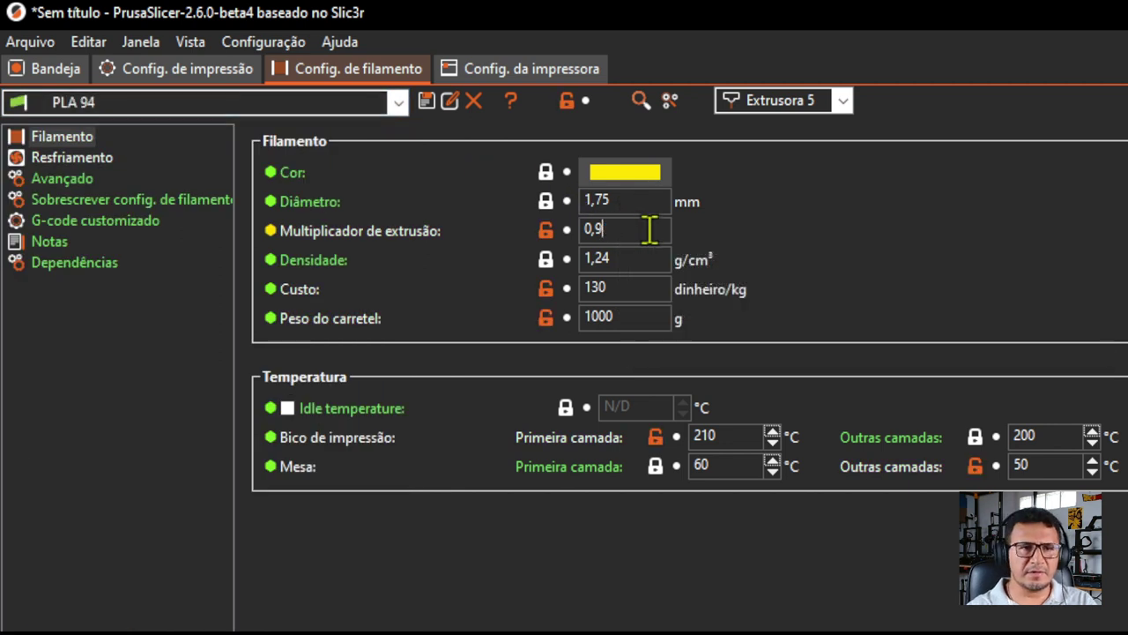
{"action": "type", "text": "6"}
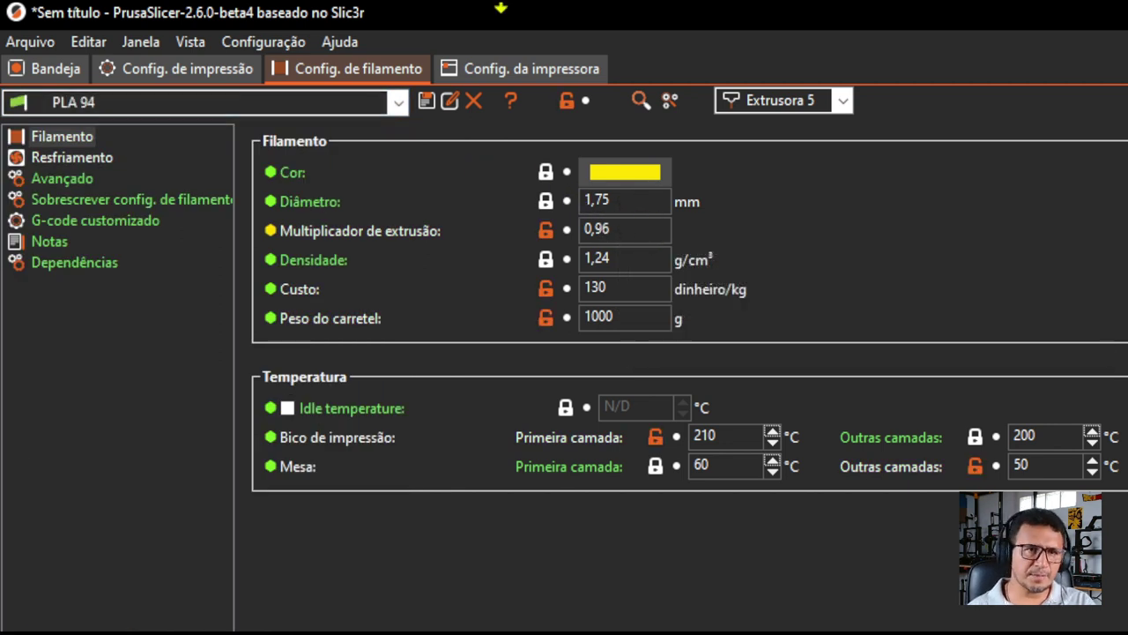
{"action": "left_click", "coordinate": [398, 101]}
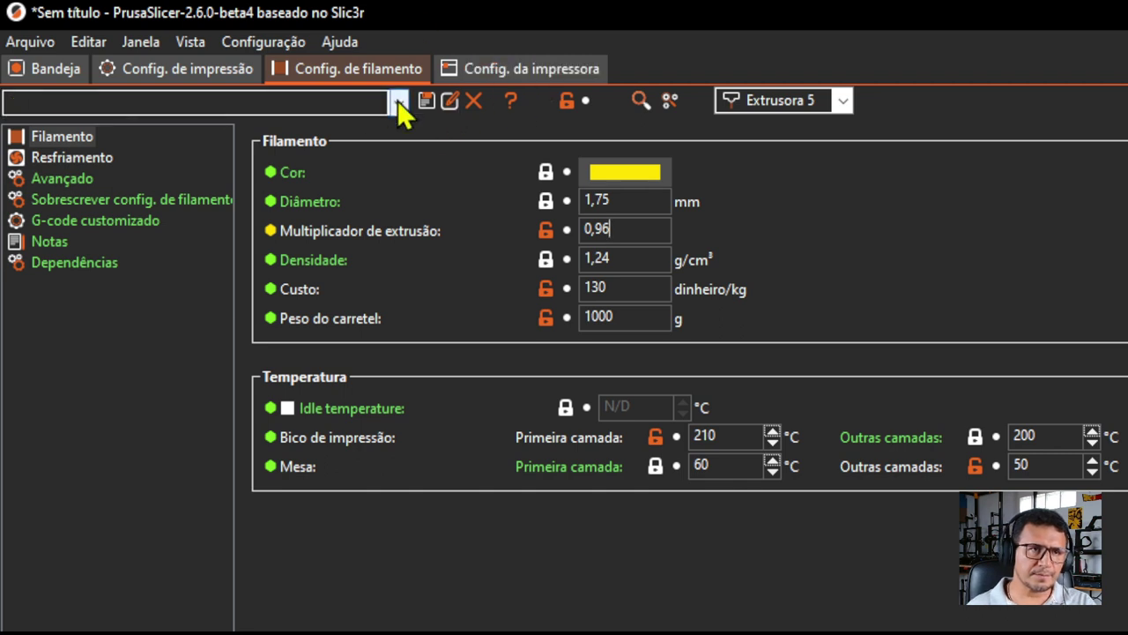
{"action": "left_click", "coordinate": [398, 100]}
{"action": "left_click", "coordinate": [428, 101]}
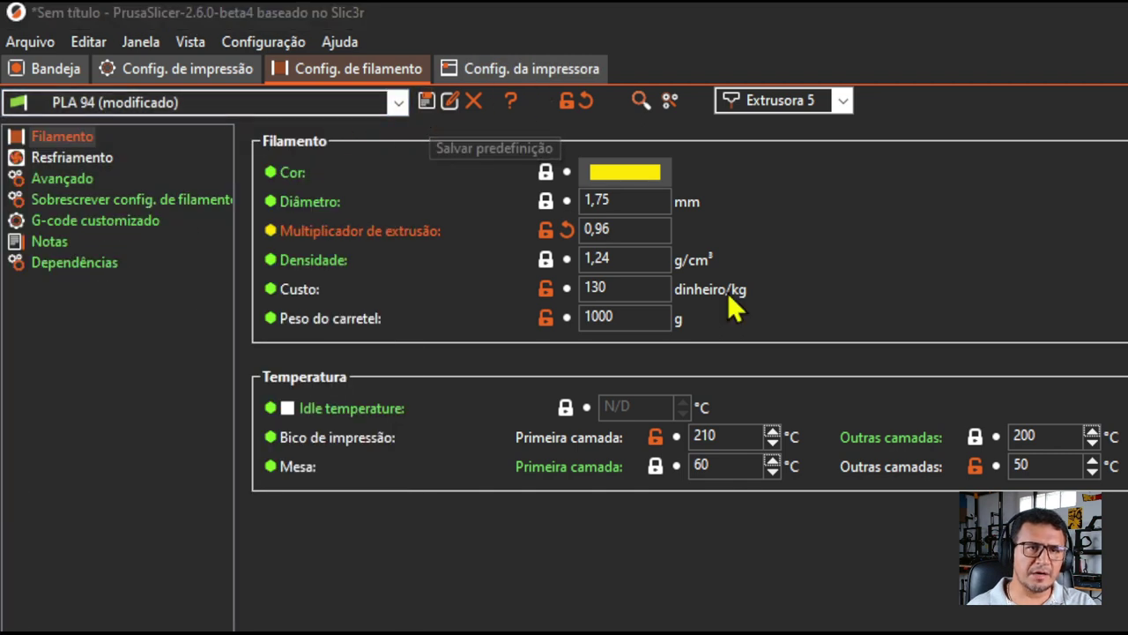
{"action": "left_click", "coordinate": [605, 367]}
{"action": "left_click", "coordinate": [622, 369]}
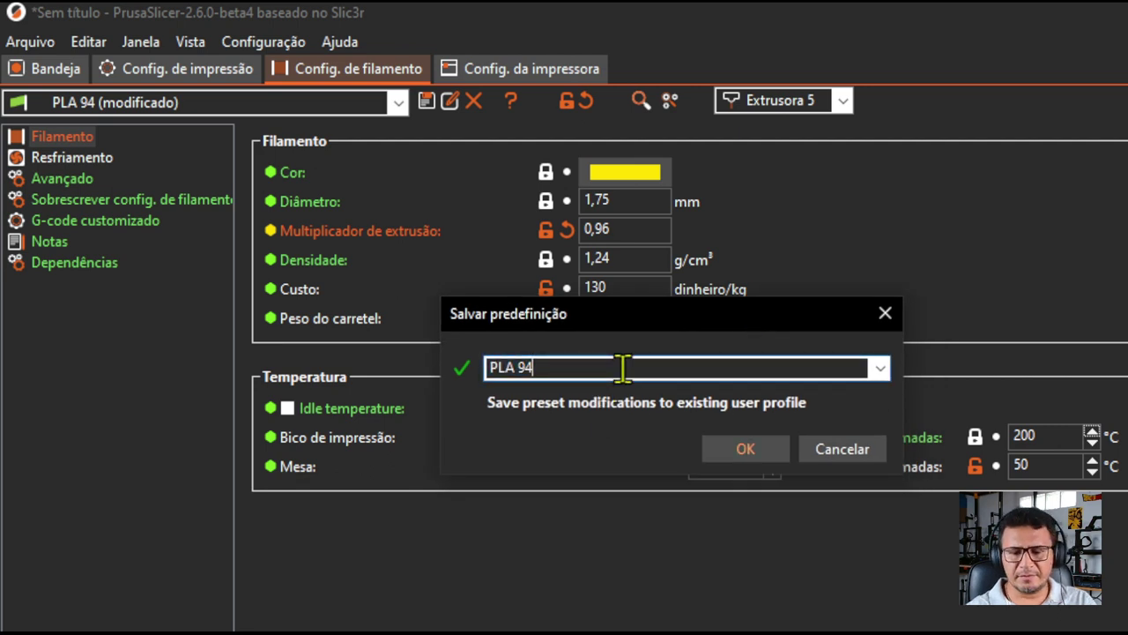
{"action": "key", "text": "BackSpace"}
{"action": "type", "text": "6"}
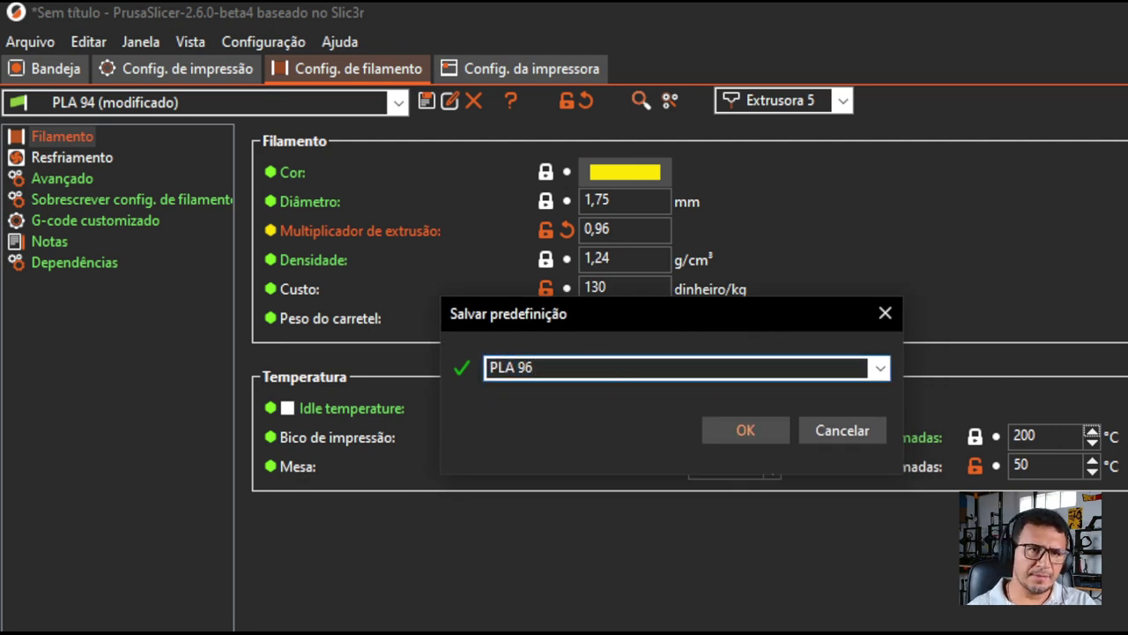
{"action": "left_click", "coordinate": [751, 432]}
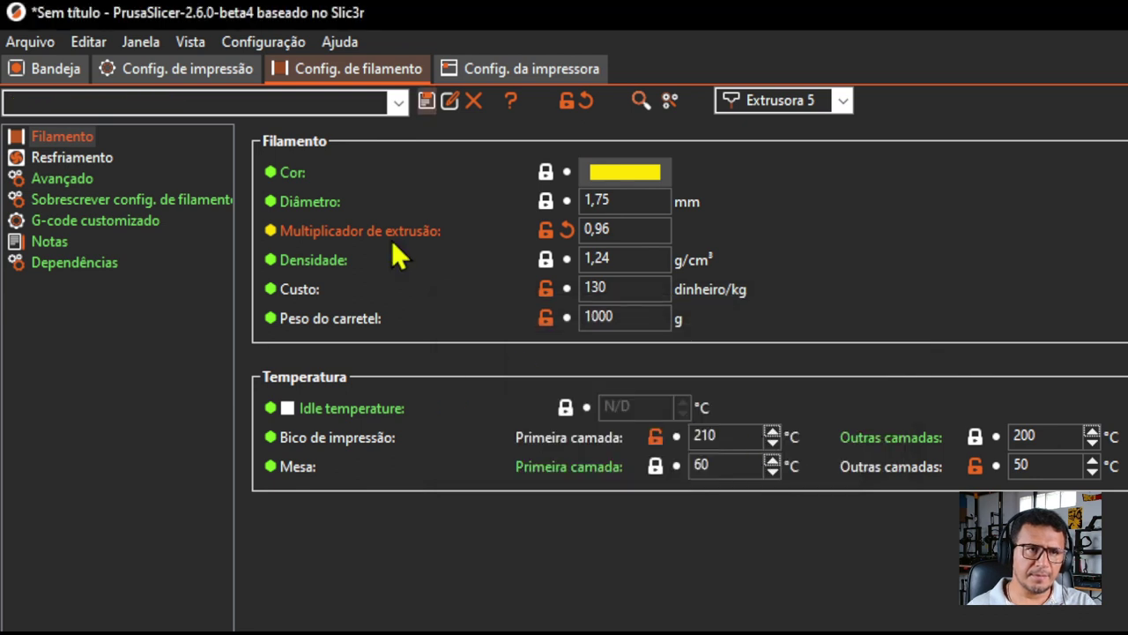
Switch the filament settings to Extrusora 6 and load the "PLA 96" preset for it
{"action": "left_click", "coordinate": [782, 102]}
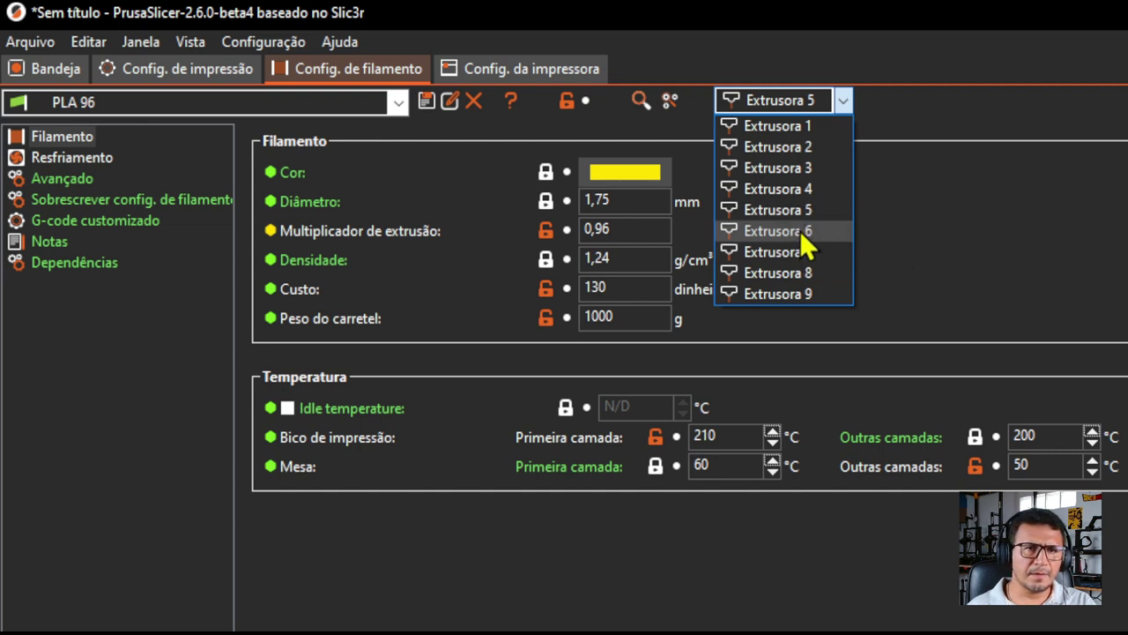
{"action": "left_click", "coordinate": [800, 230]}
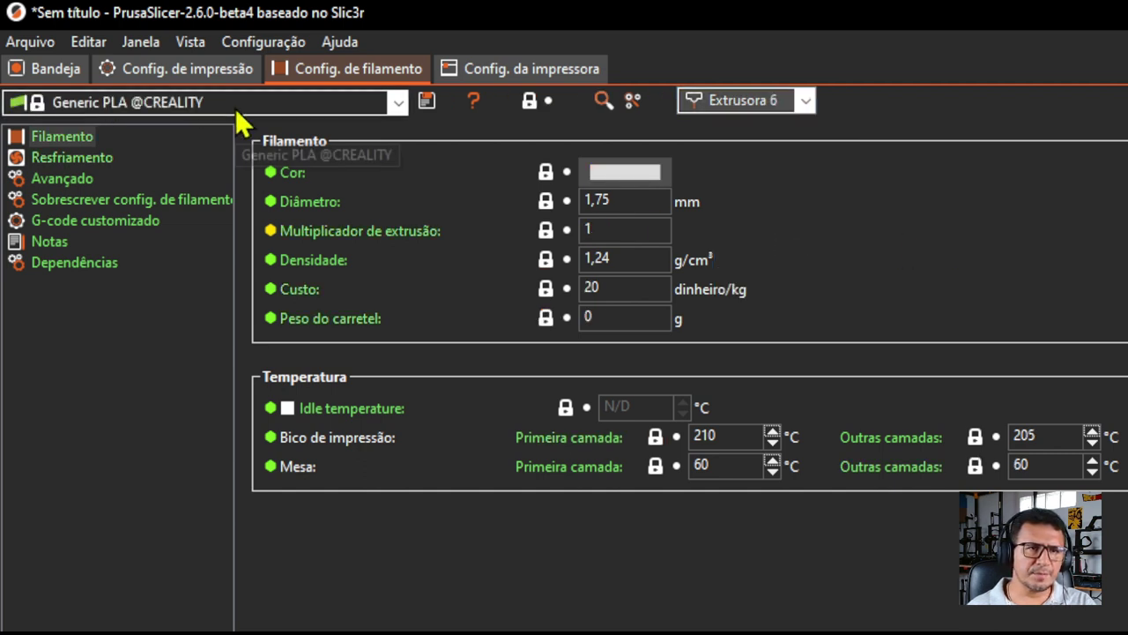
{"action": "left_click", "coordinate": [261, 100]}
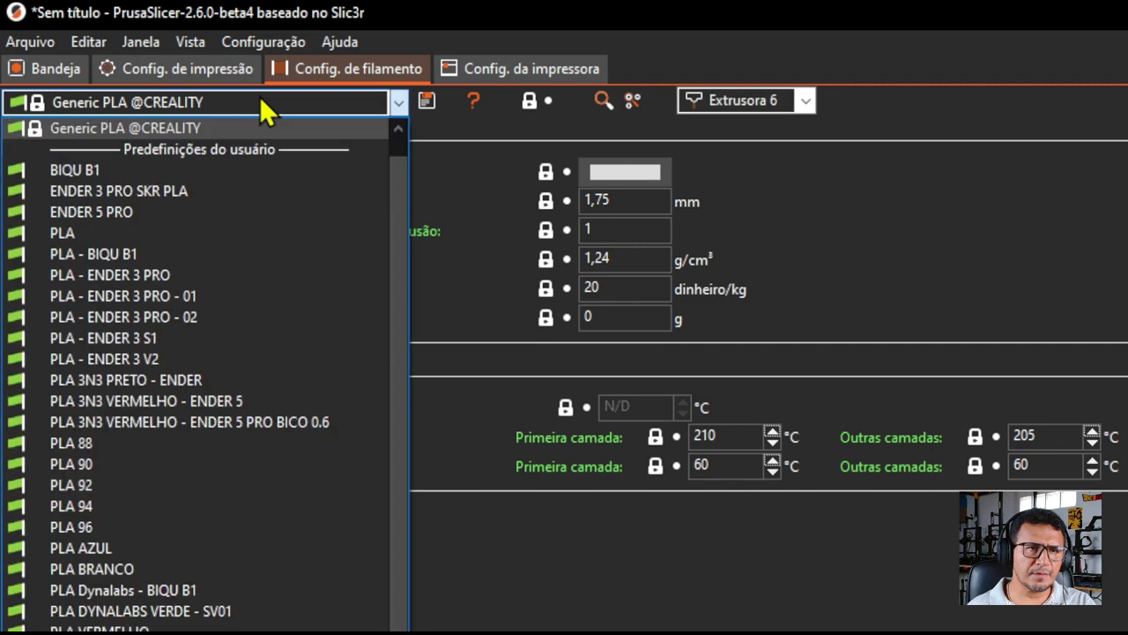
{"action": "left_click", "coordinate": [103, 527]}
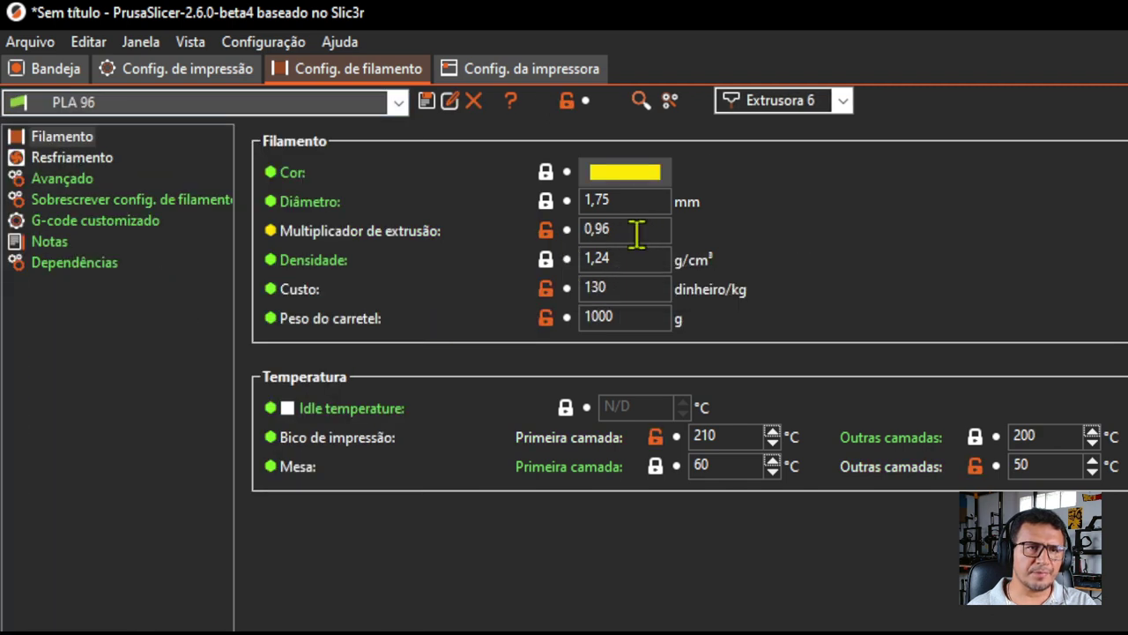
Set the extrusion multiplier for Extrusora 6 to 0,98 and save the filament preset as "PLA 98"
{"action": "left_click", "coordinate": [648, 230]}
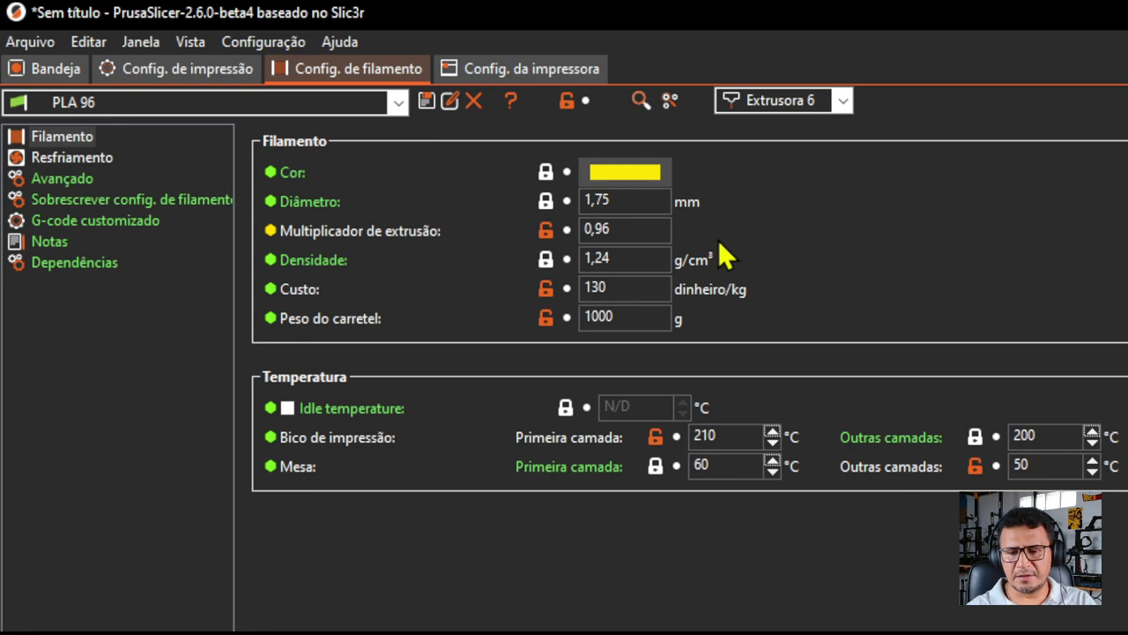
{"action": "key", "text": "BackSpace"}
{"action": "type", "text": "8"}
{"action": "key", "text": "Return"}
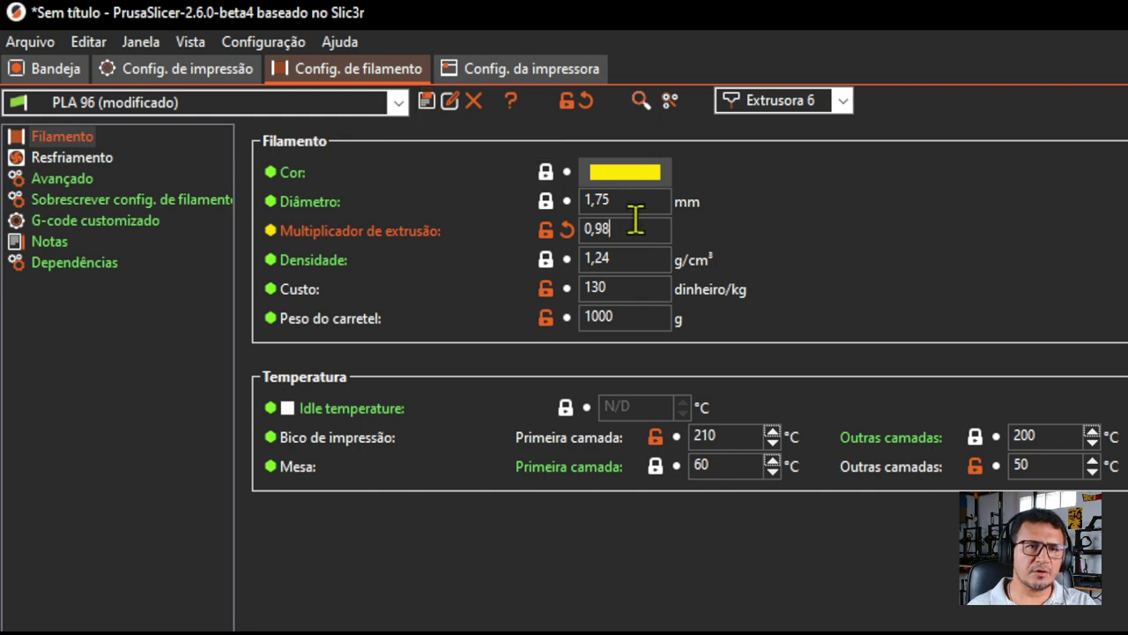
{"action": "left_click", "coordinate": [427, 102]}
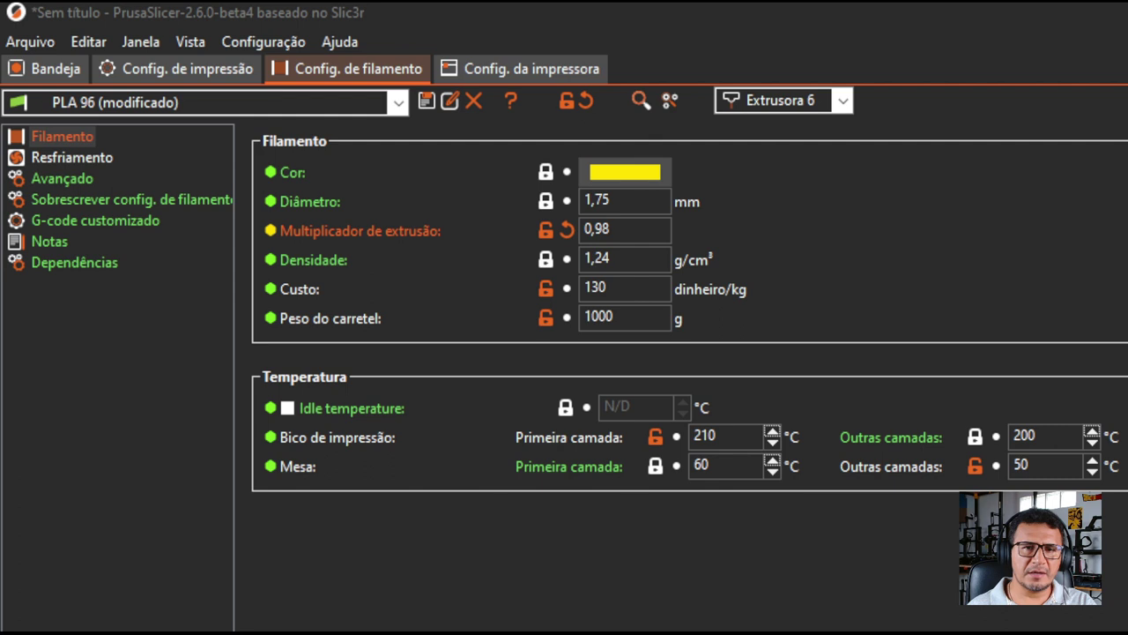
{"action": "left_click", "coordinate": [544, 291]}
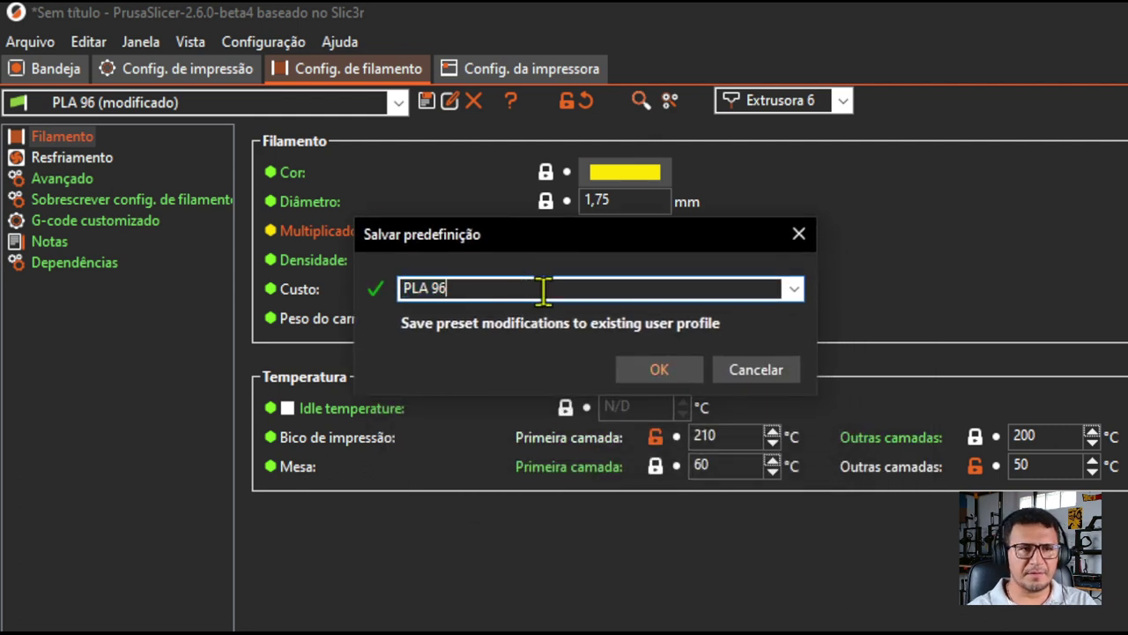
{"action": "key", "text": "BackSpace"}
{"action": "type", "text": "8"}
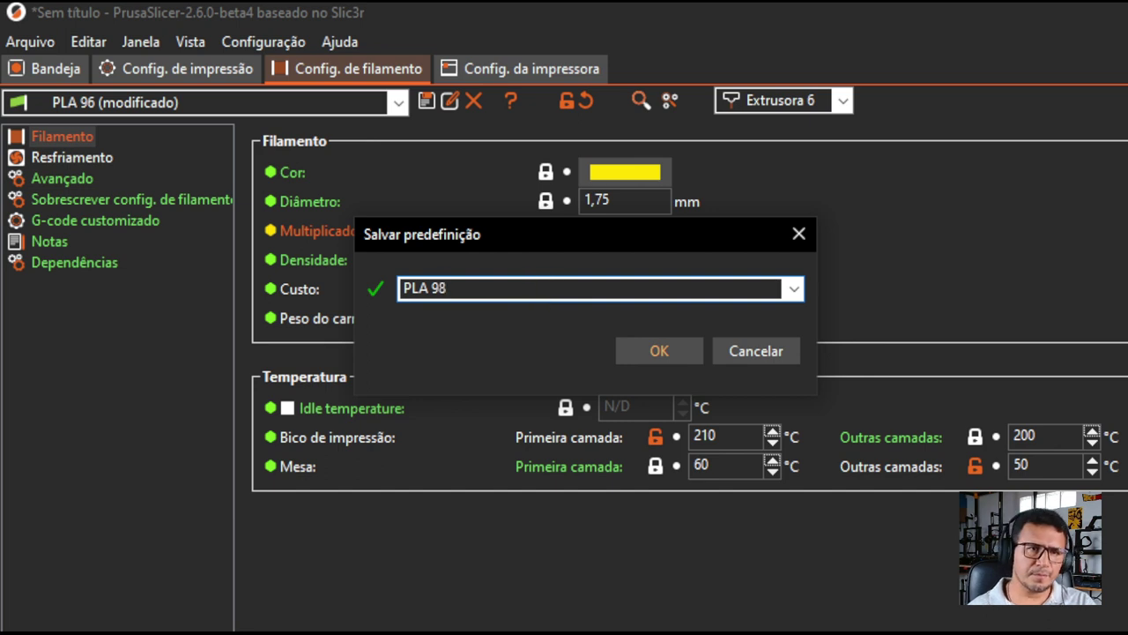
{"action": "left_click", "coordinate": [632, 348]}
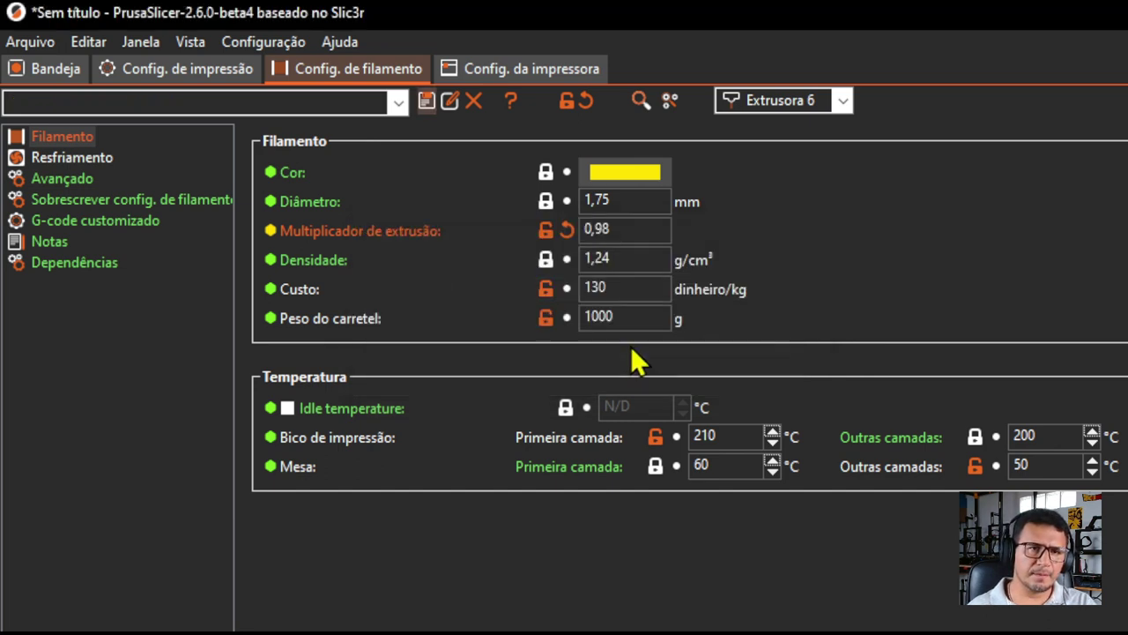
Switch the filament settings to Extrusora 7 and load the "PLA 98" preset for it
{"action": "left_click", "coordinate": [820, 101]}
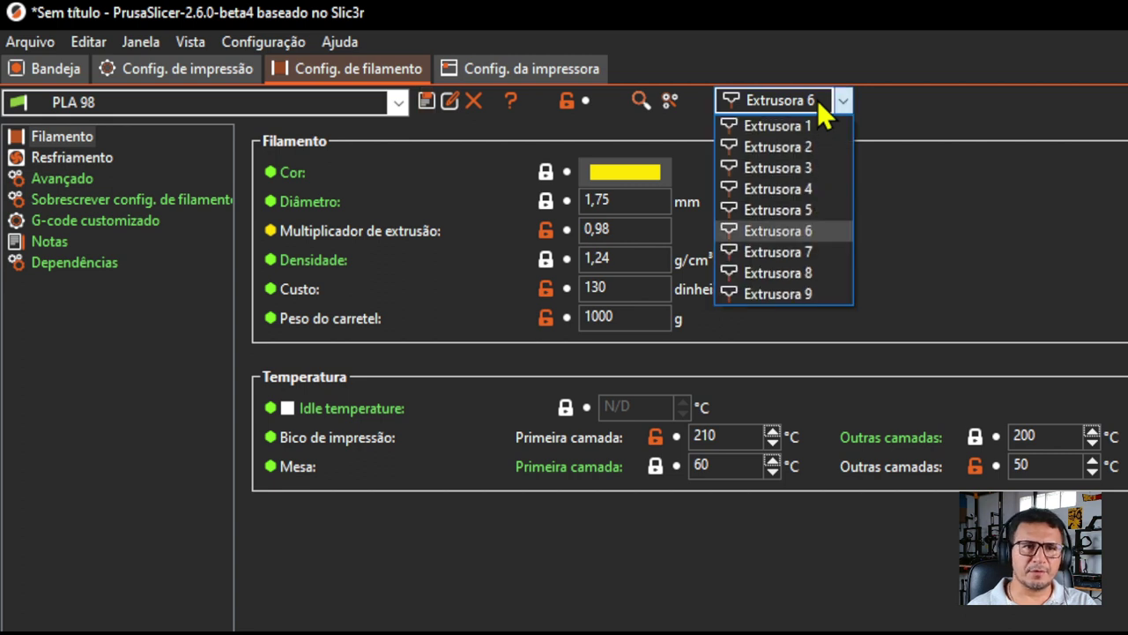
{"action": "left_click", "coordinate": [804, 252]}
{"action": "left_click", "coordinate": [297, 99]}
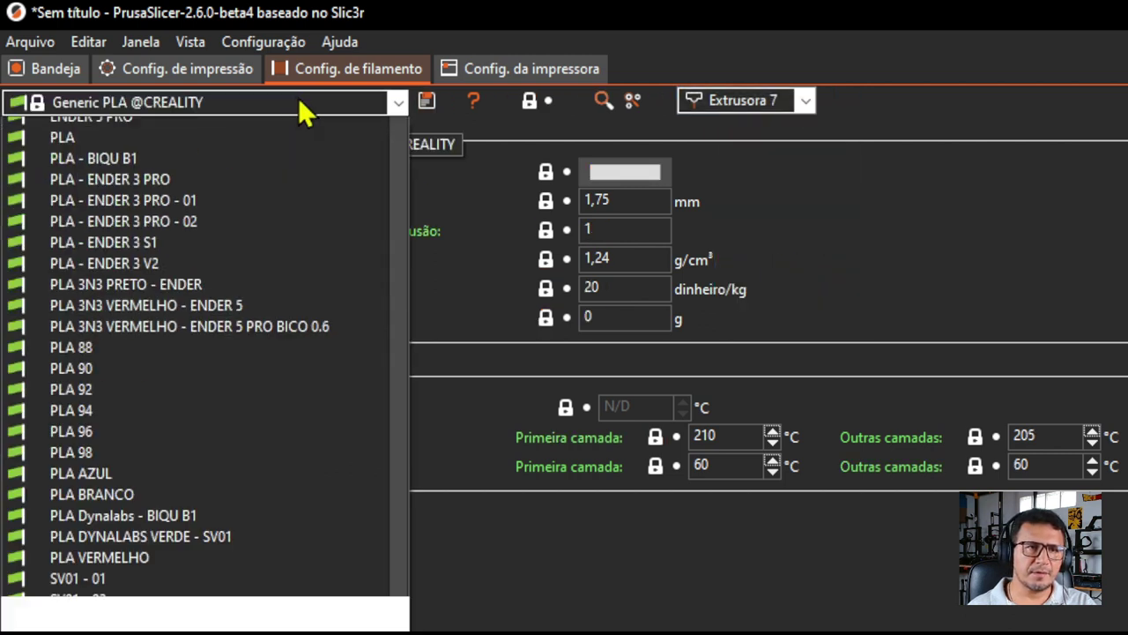
{"action": "left_click", "coordinate": [92, 529]}
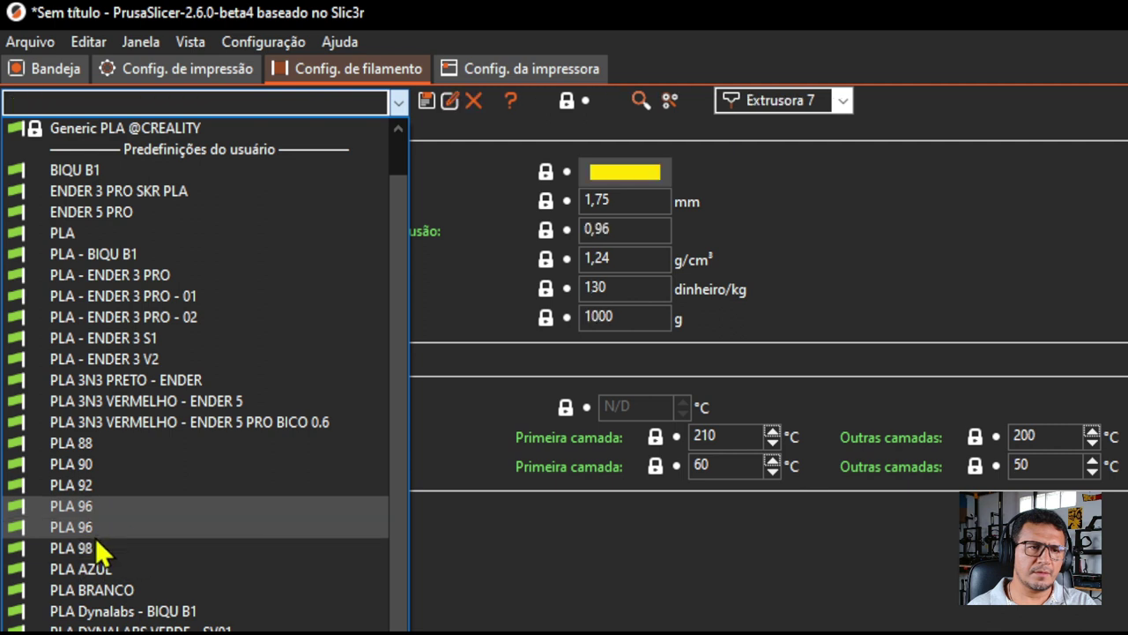
{"action": "left_click", "coordinate": [132, 101]}
{"action": "left_click", "coordinate": [92, 526]}
{"action": "left_click", "coordinate": [91, 526]}
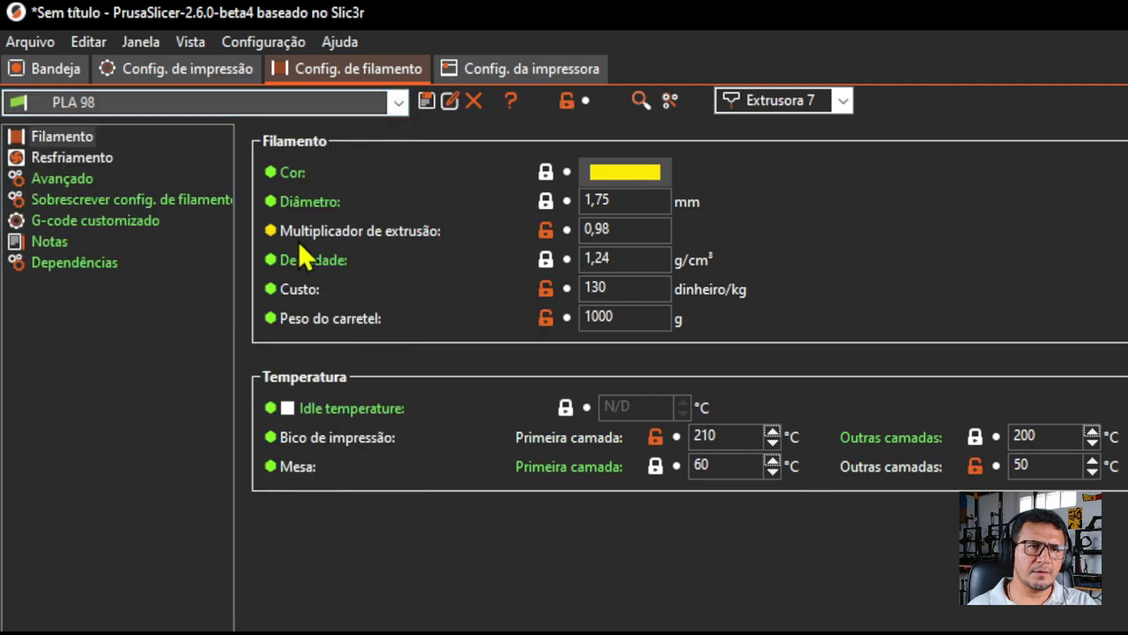
Set the extrusion multiplier for Extrusora 7 to 1,00 and save the filament preset as "PLA 100"
{"action": "left_click", "coordinate": [631, 228]}
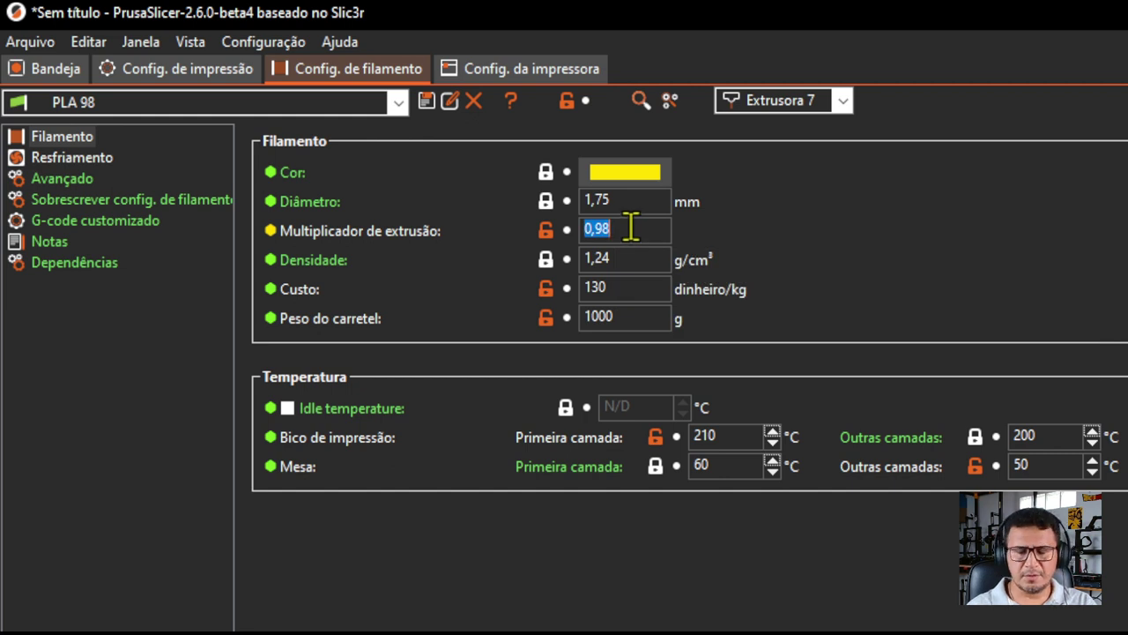
{"action": "type", "text": "1,00"}
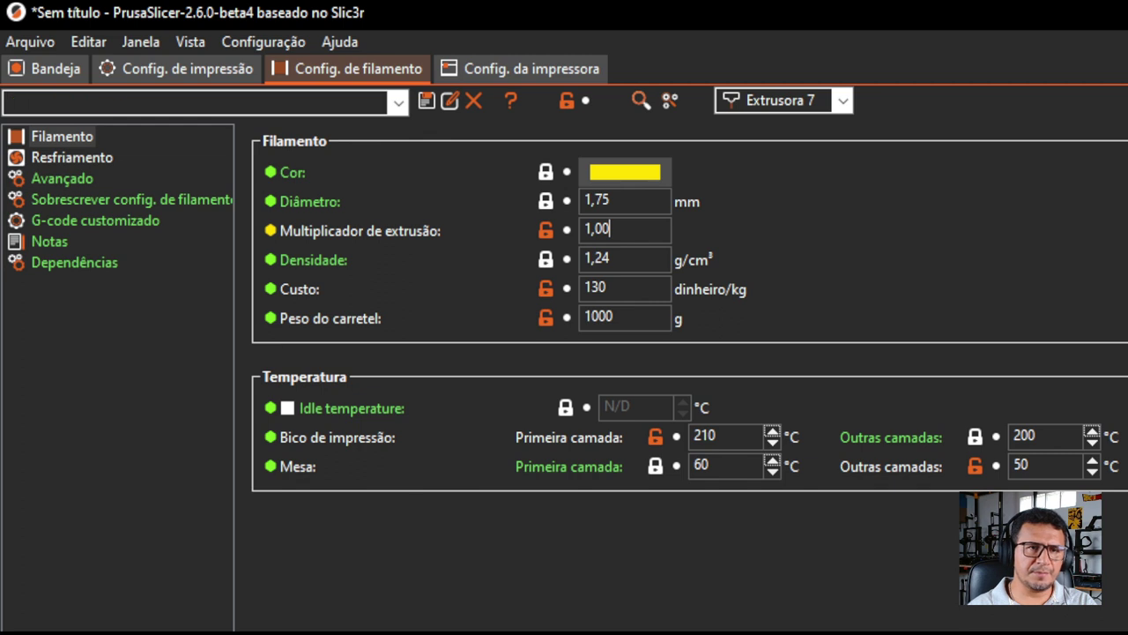
{"action": "key", "text": "Return"}
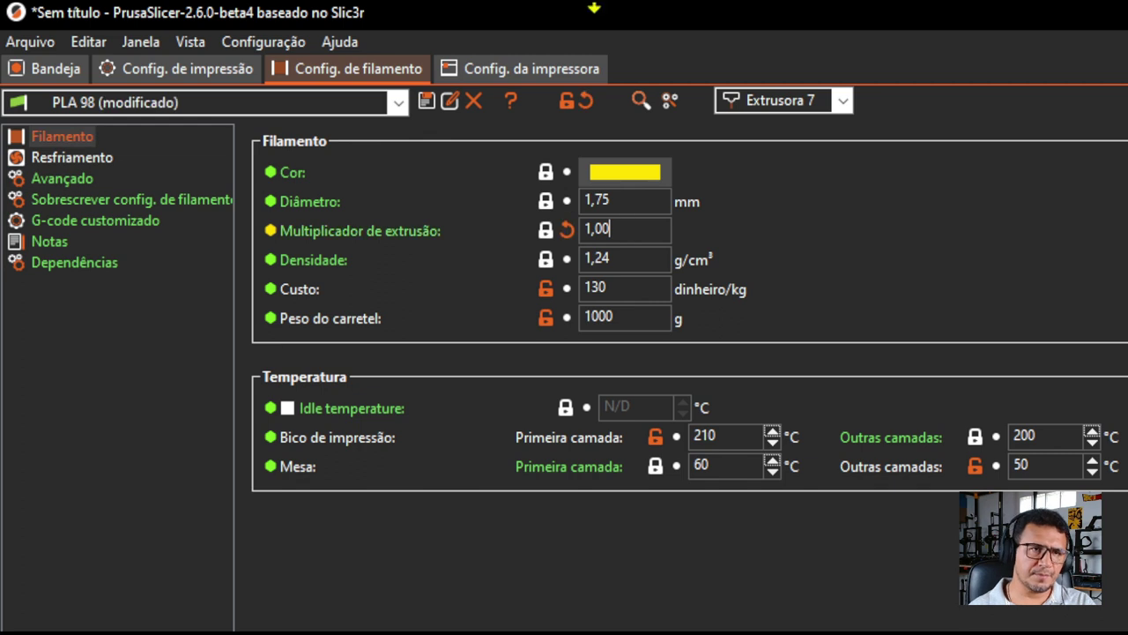
{"action": "left_click", "coordinate": [427, 102]}
{"action": "left_click_drag", "start_coordinate": [675, 157], "coordinate": [574, 295]}
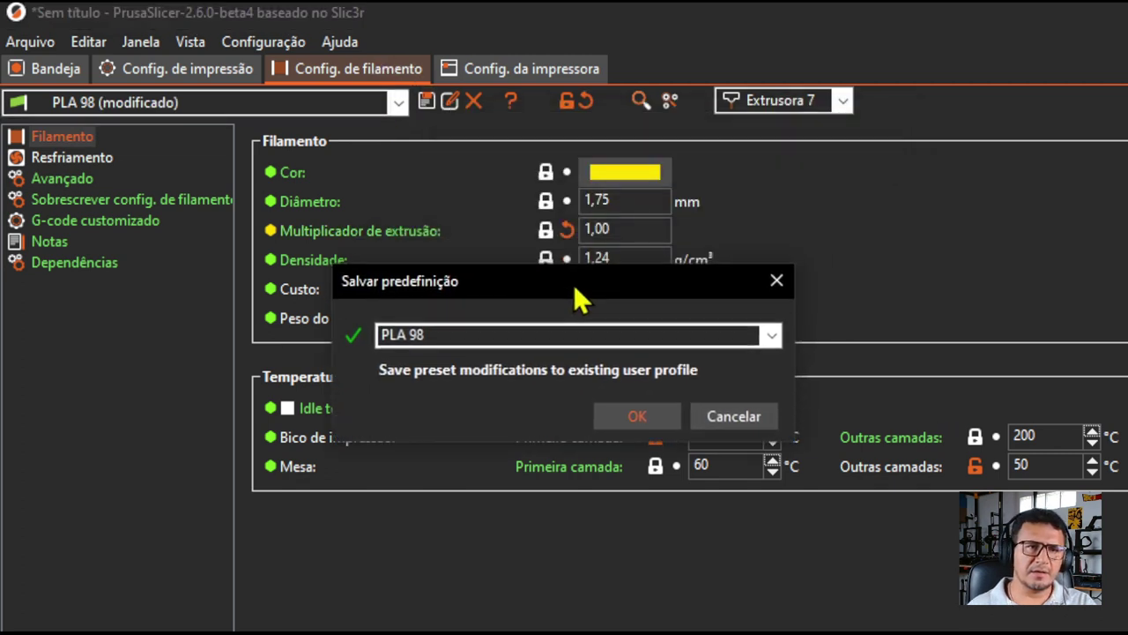
{"action": "double_click", "coordinate": [465, 343]}
{"action": "left_click_drag", "start_coordinate": [411, 343], "coordinate": [465, 345]}
{"action": "type", "text": "100"}
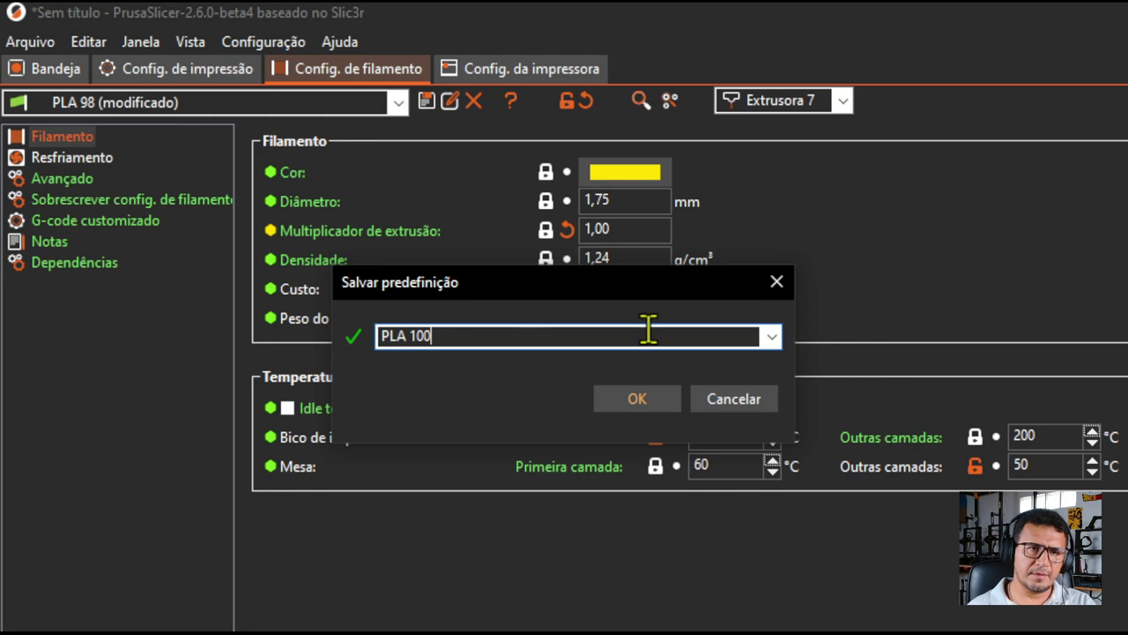
{"action": "left_click", "coordinate": [639, 405]}
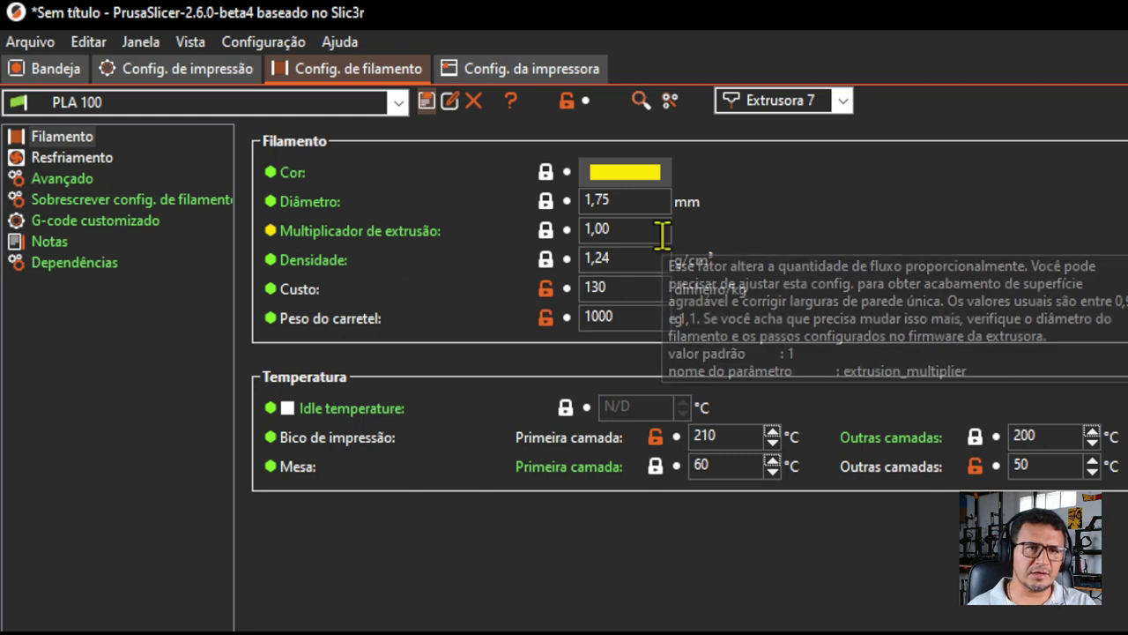
{"action": "mouse_move", "coordinate": [611, 229]}
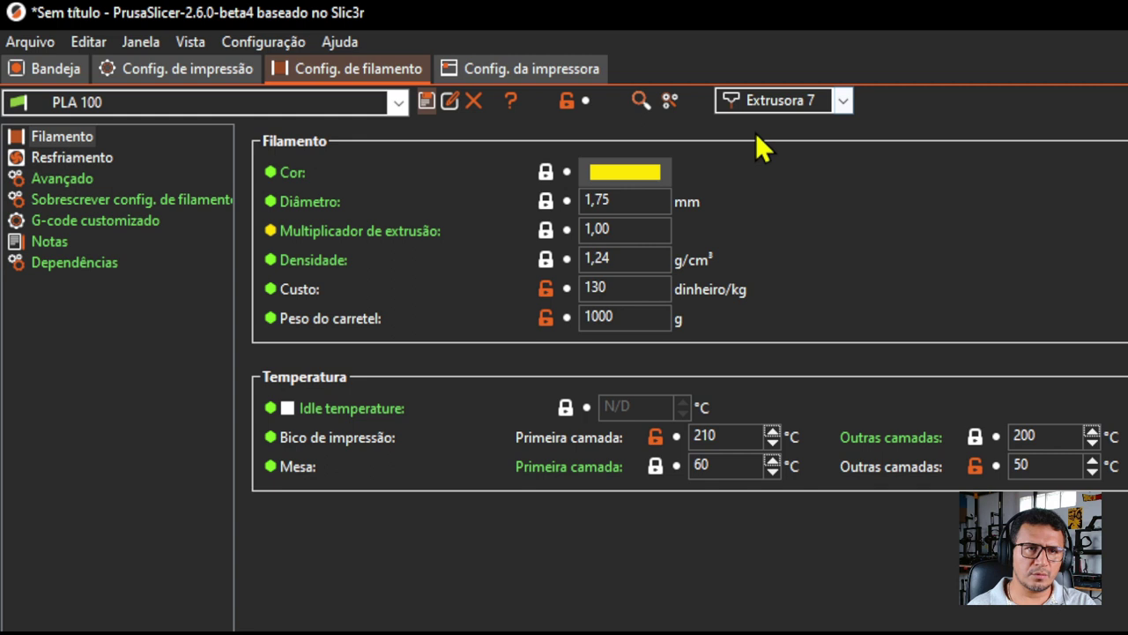
Switch the filament settings to Extrusora 8 and load the "PLA 100" preset for it
{"action": "left_click", "coordinate": [796, 104]}
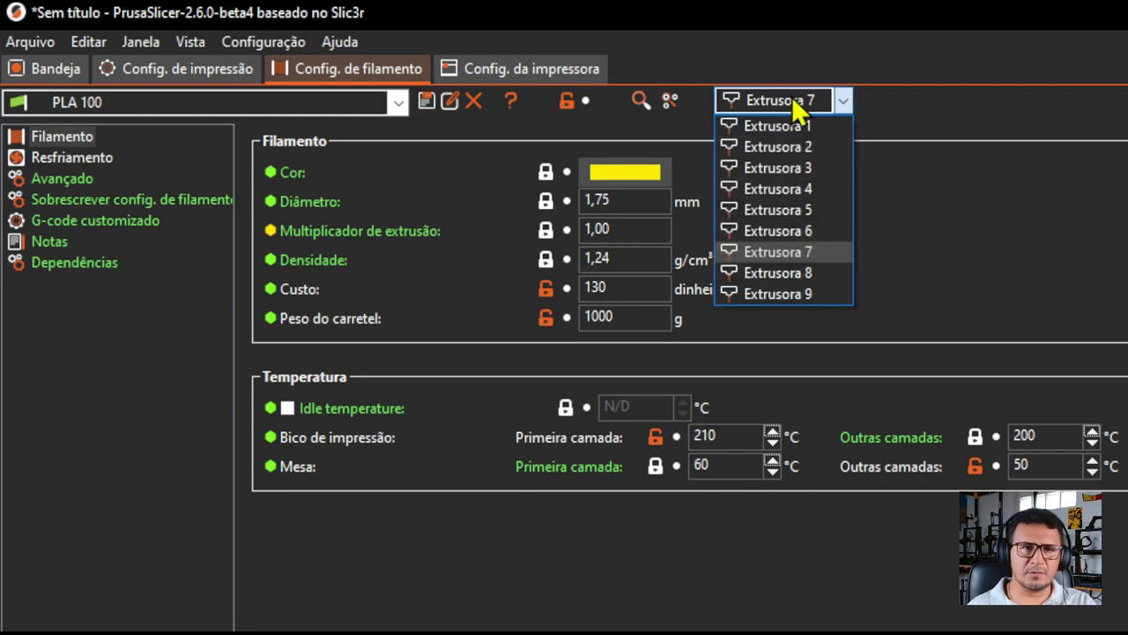
{"action": "left_click", "coordinate": [785, 273]}
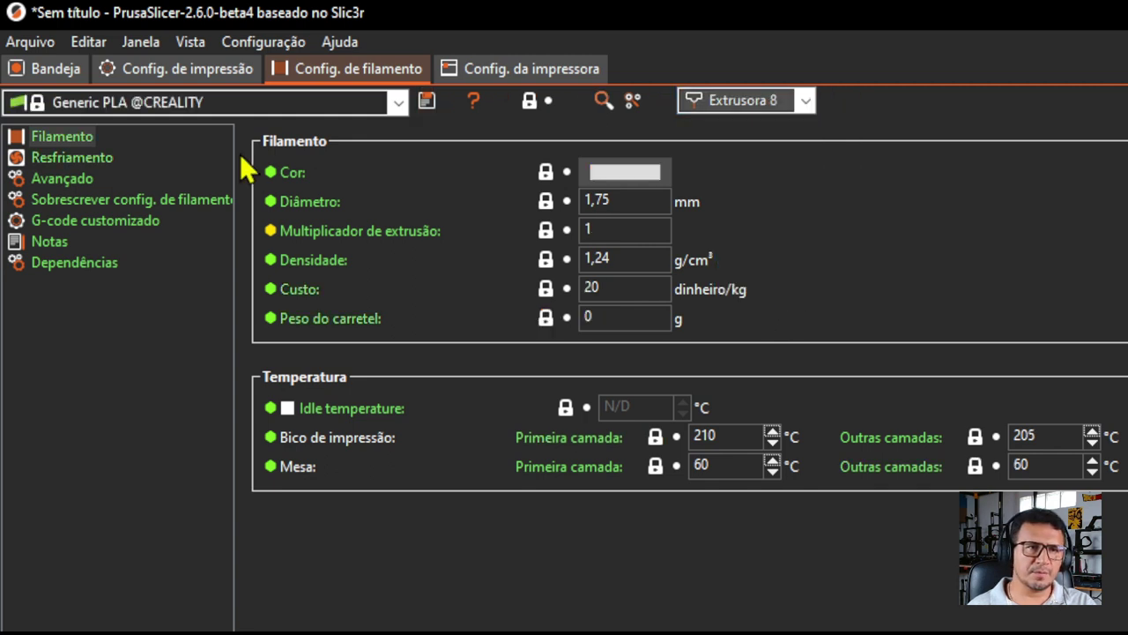
{"action": "left_click", "coordinate": [174, 104]}
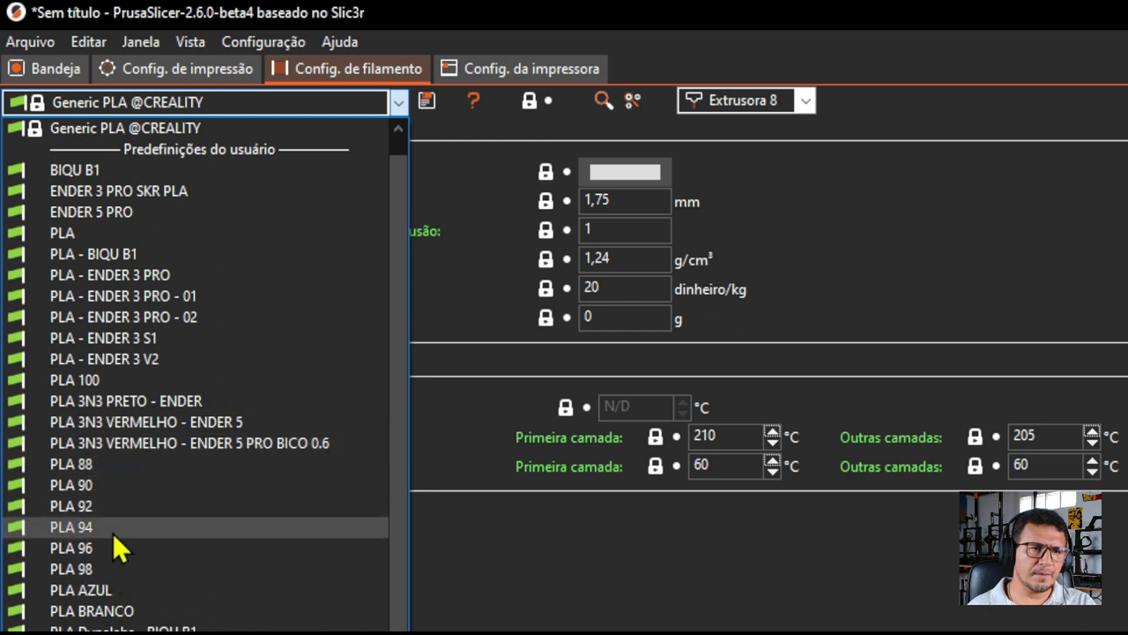
{"action": "left_click", "coordinate": [115, 385]}
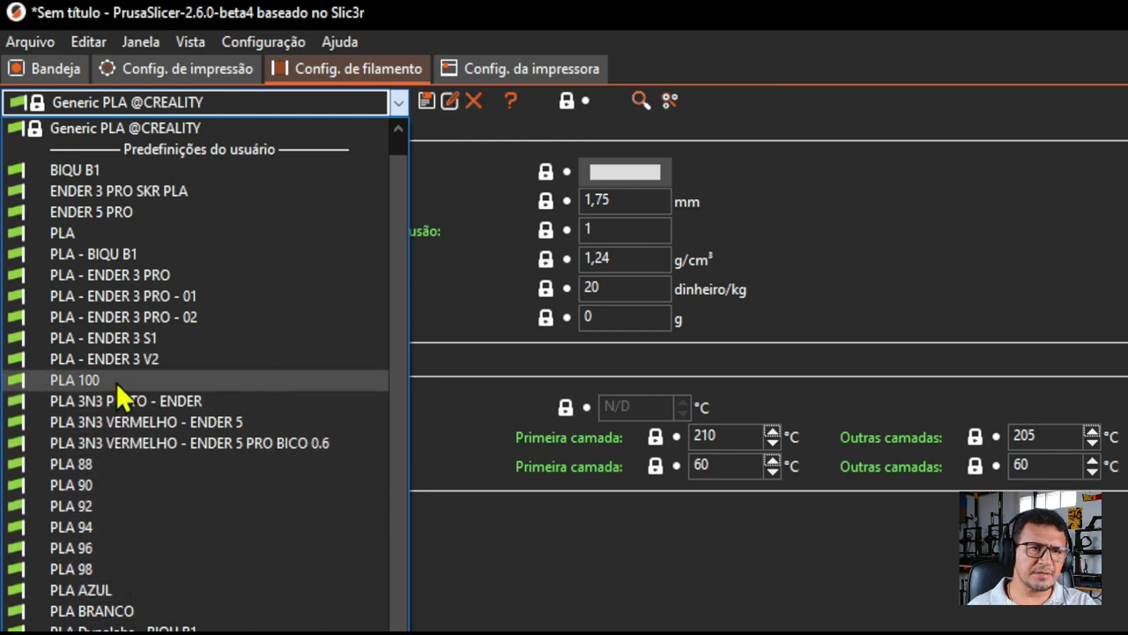
Set the extrusion multiplier for Extrusora 8 to 1,1 and save the filament preset as "PLA 110"
{"action": "left_click", "coordinate": [632, 229]}
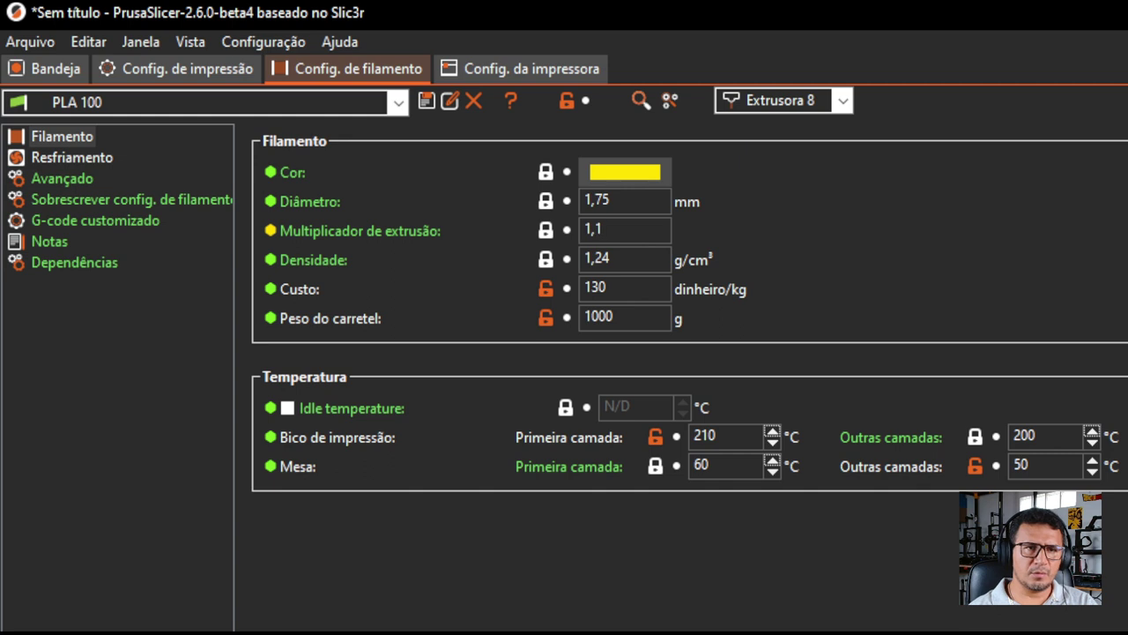
{"action": "key", "text": "Return"}
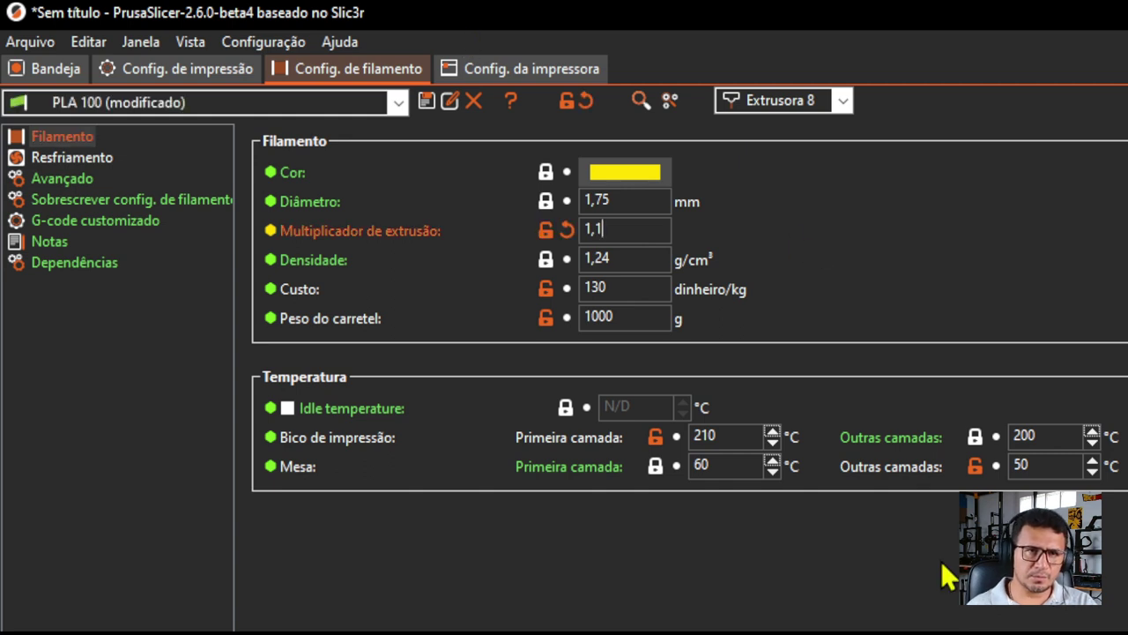
{"action": "left_click", "coordinate": [431, 101]}
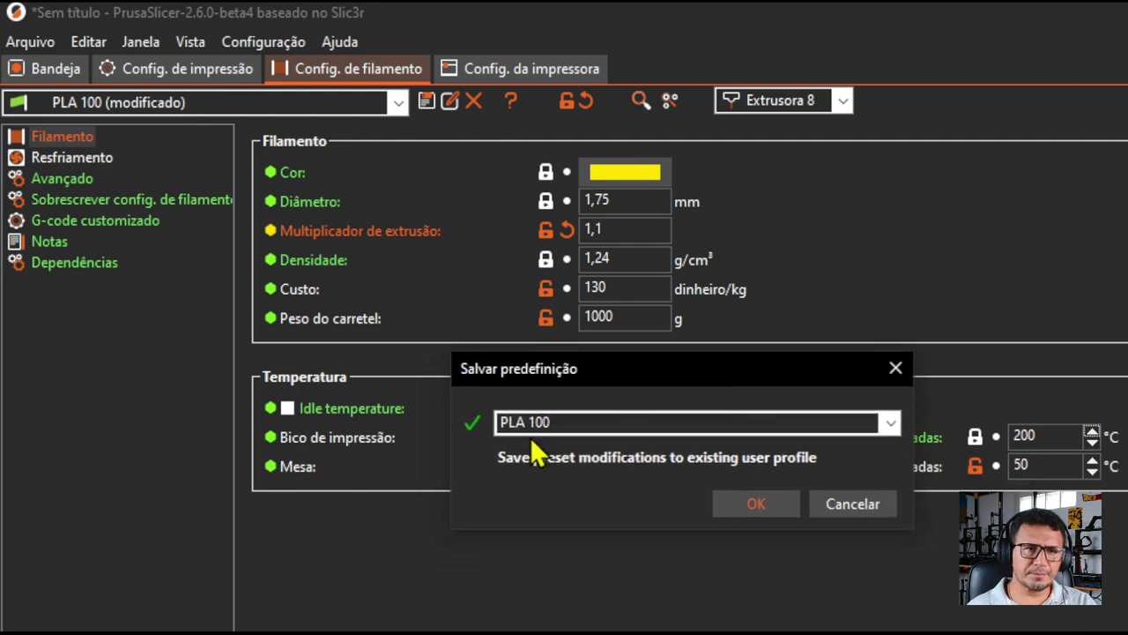
{"action": "left_click_drag", "start_coordinate": [543, 422], "coordinate": [609, 424]}
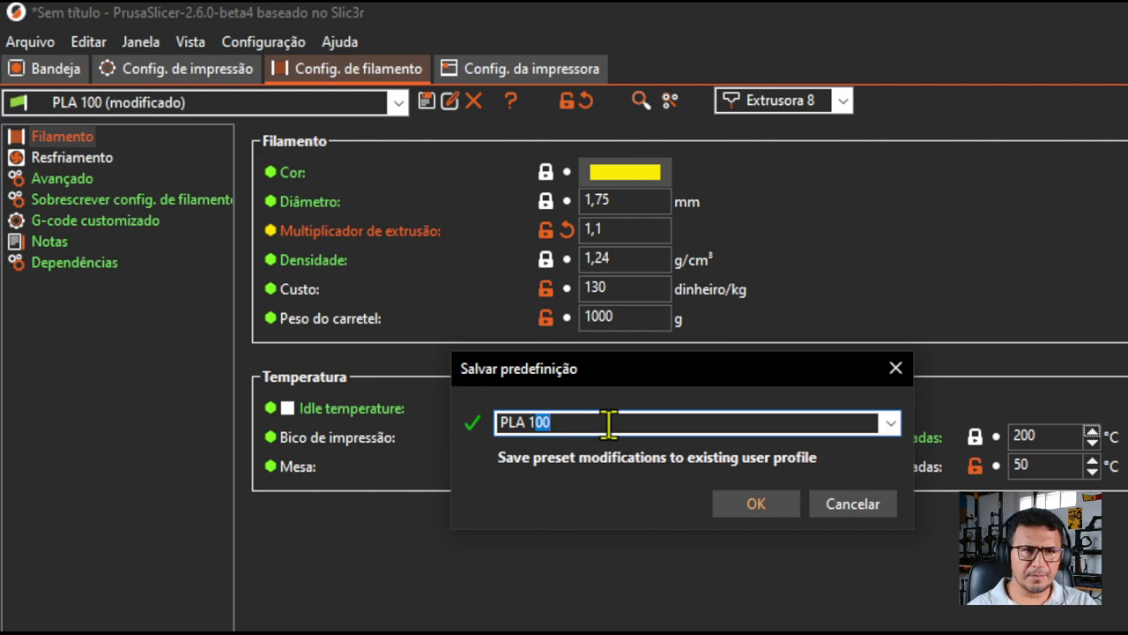
{"action": "type", "text": "10"}
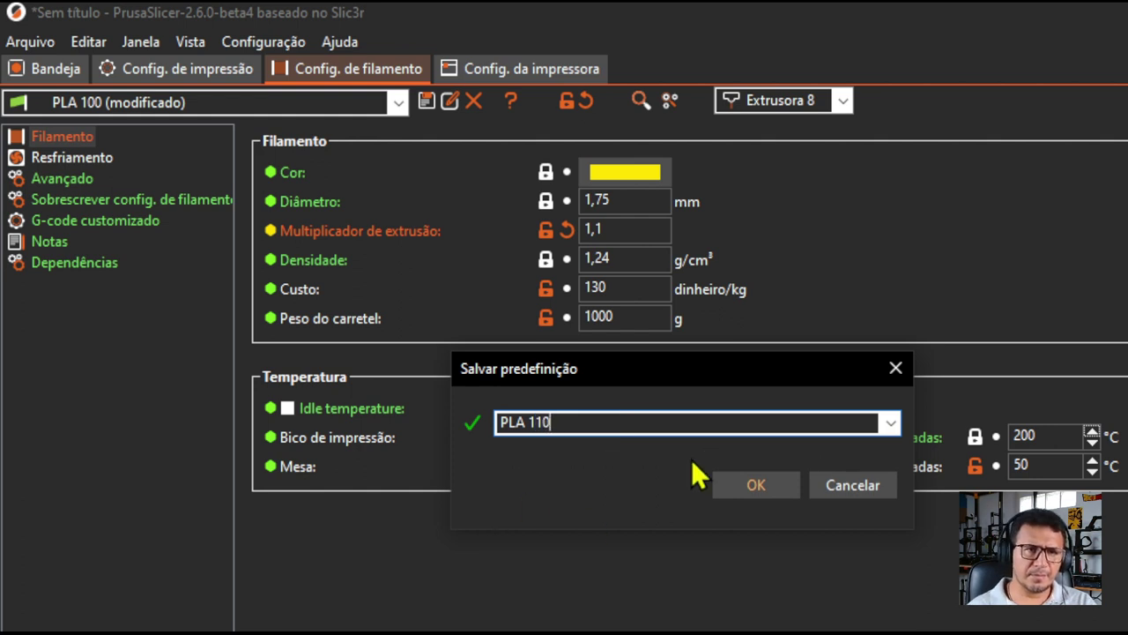
{"action": "left_click", "coordinate": [741, 488]}
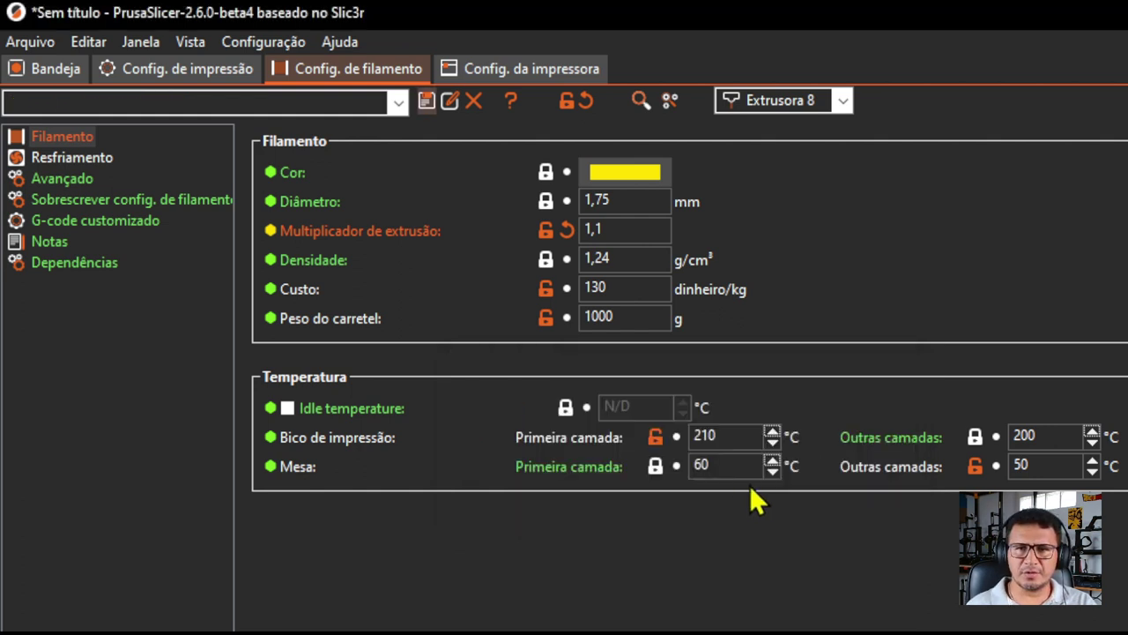
Switch the filament settings to Extrusora 9 and load the "PLA 110" preset for it
{"action": "left_click", "coordinate": [831, 104]}
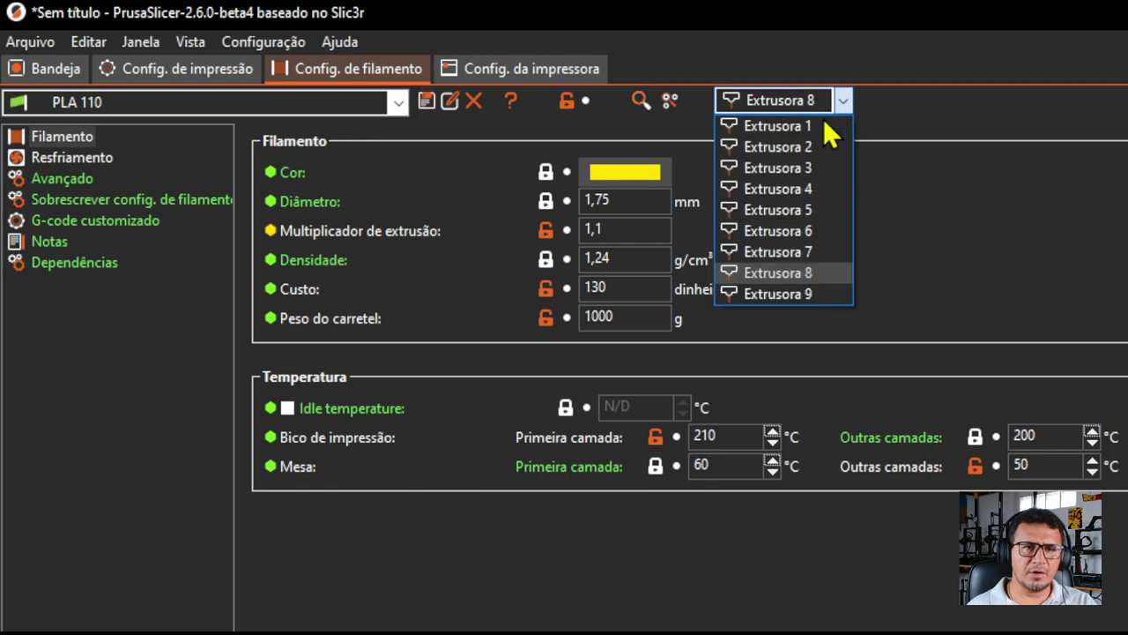
{"action": "left_click", "coordinate": [796, 291]}
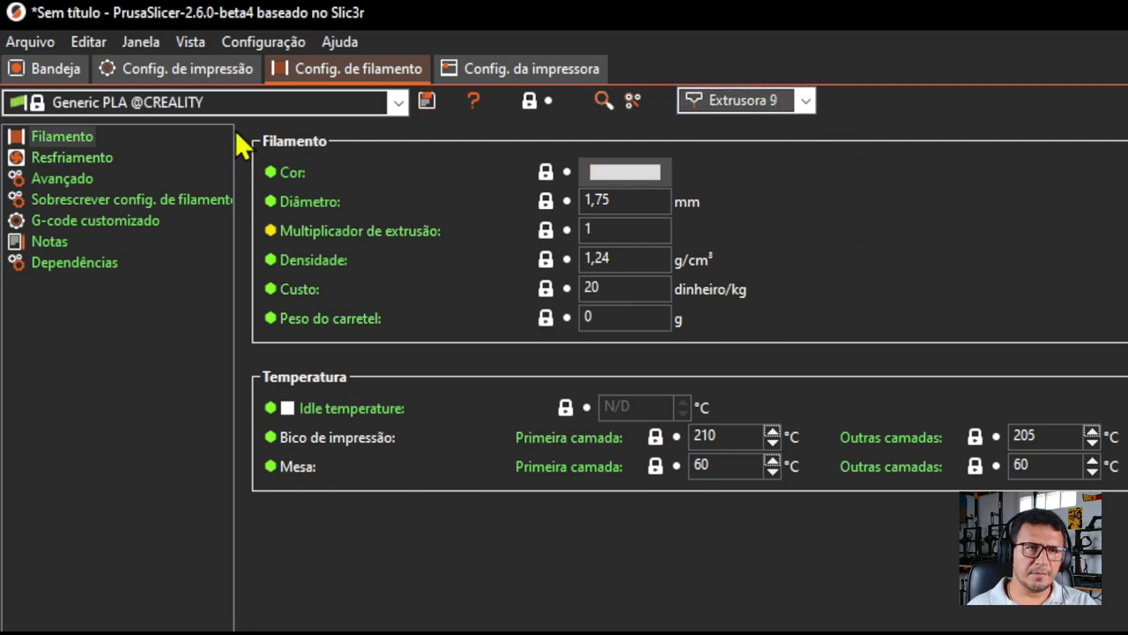
{"action": "left_click", "coordinate": [195, 104]}
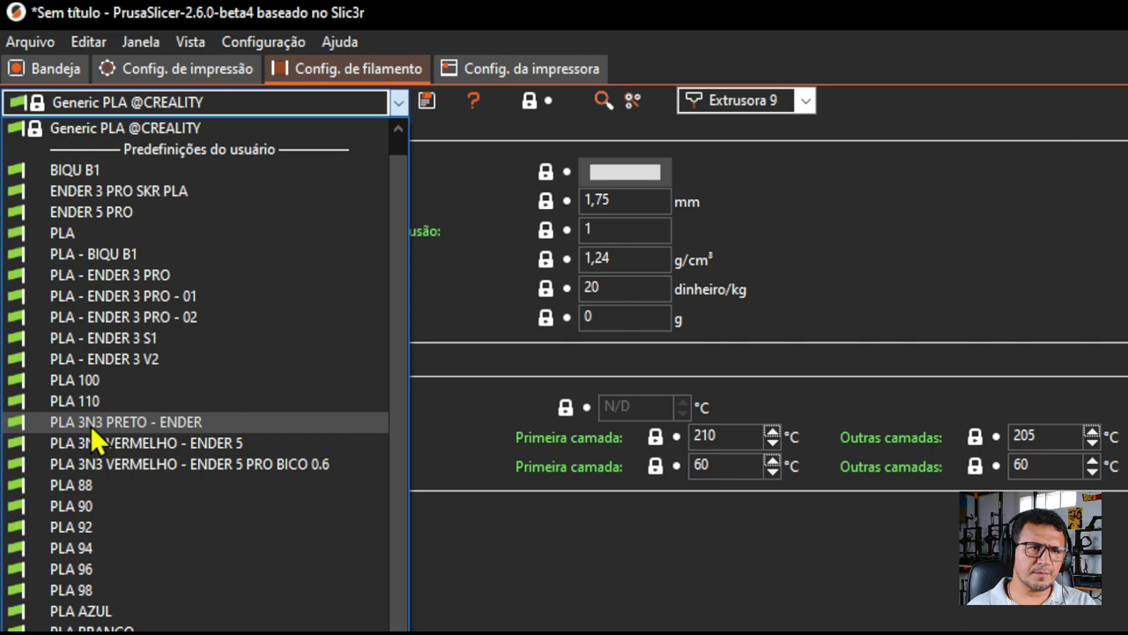
{"action": "left_click", "coordinate": [97, 397]}
Set the extrusion multiplier for Extrusora 9 to 1,2 and save the filament preset as "PLA 120"
{"action": "left_click", "coordinate": [633, 225]}
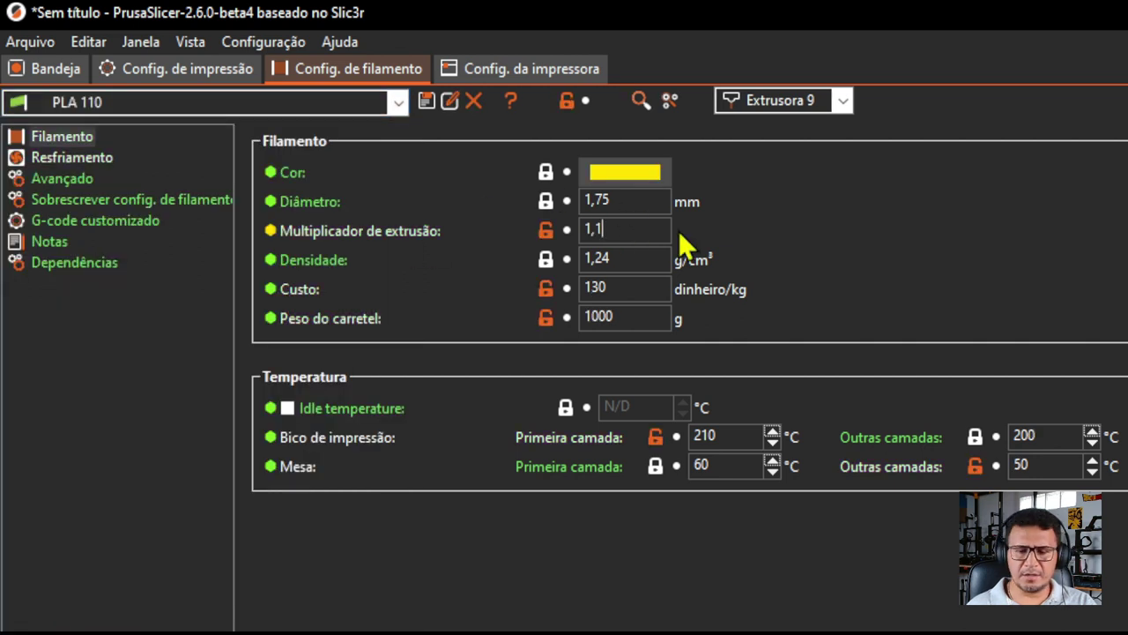
{"action": "key", "text": "BackSpace"}
{"action": "type", "text": "2"}
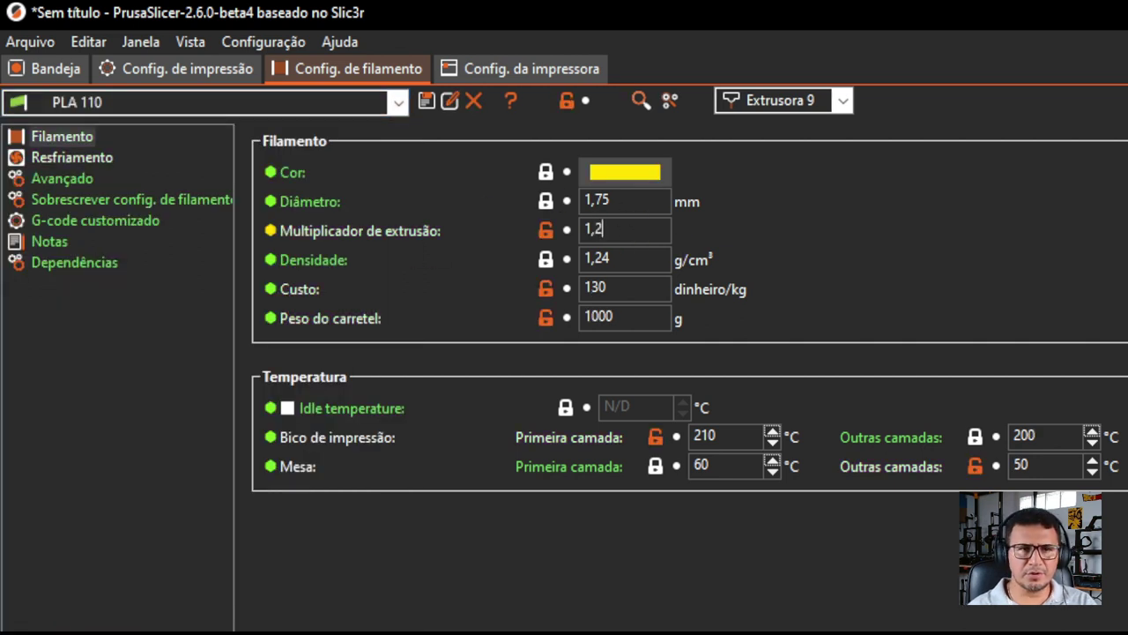
{"action": "key", "text": "Return"}
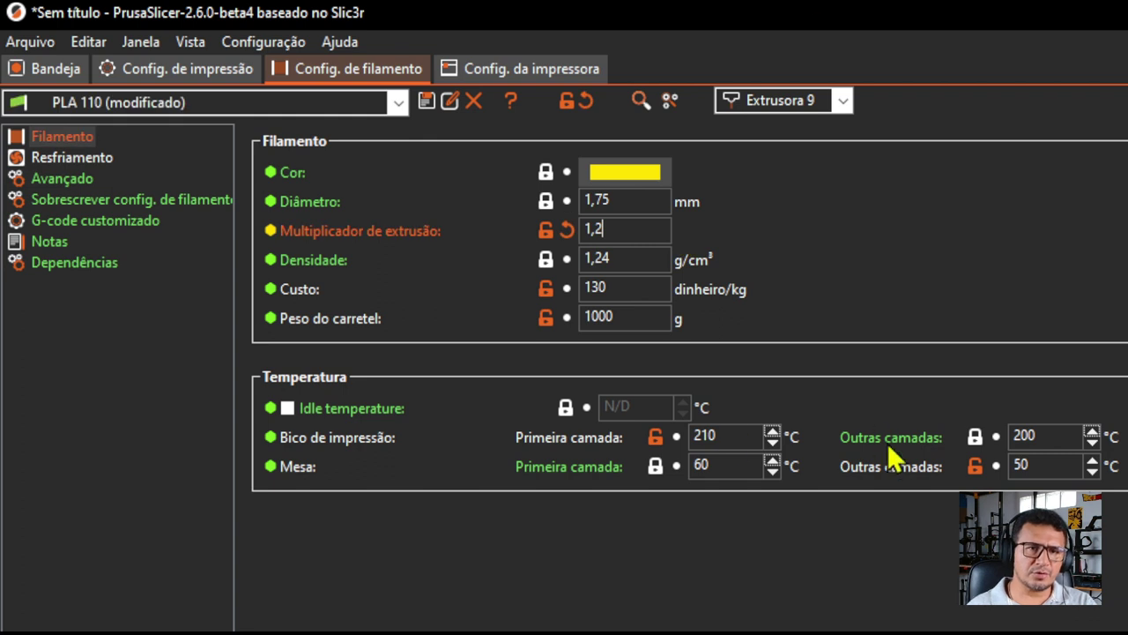
{"action": "left_click", "coordinate": [426, 101]}
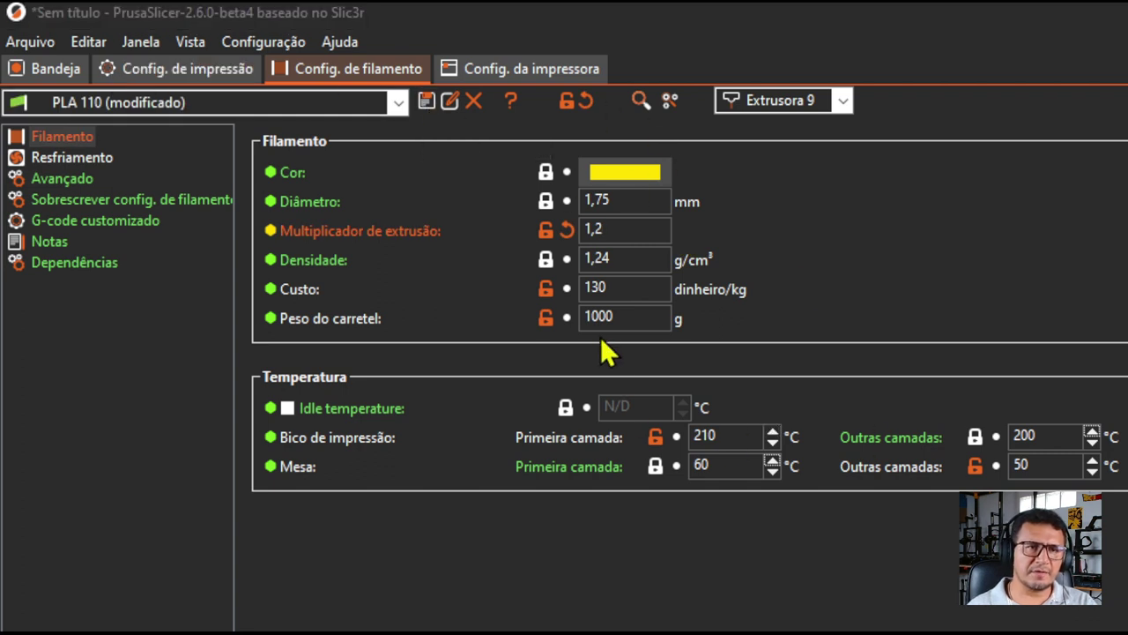
{"action": "left_click_drag", "start_coordinate": [619, 296], "coordinate": [553, 259]}
{"action": "left_click", "coordinate": [482, 304]}
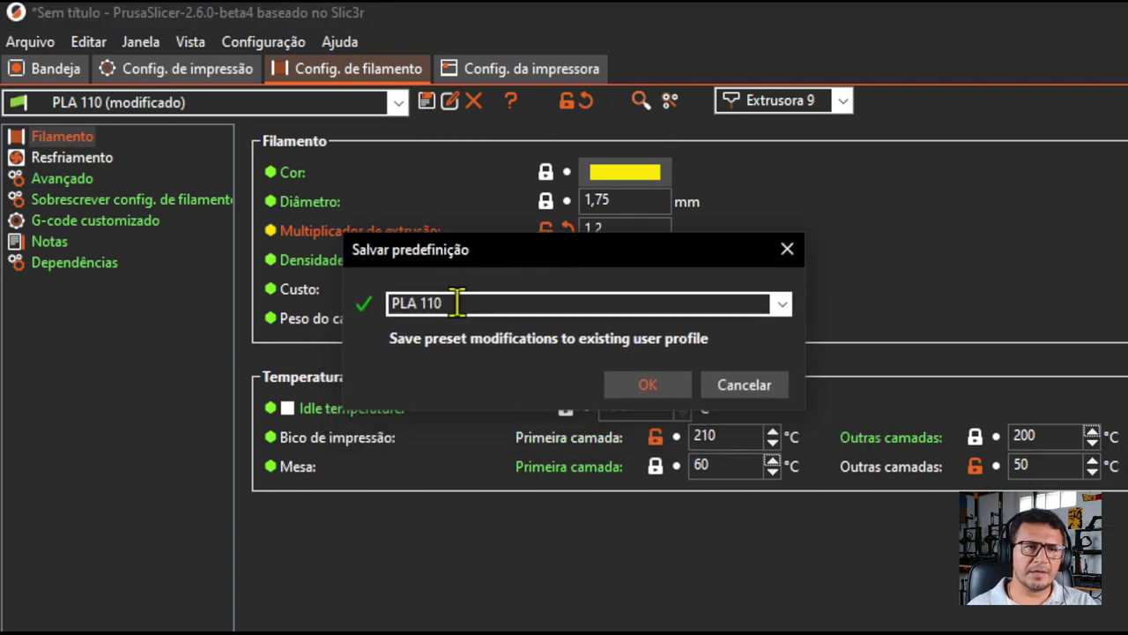
{"action": "key", "text": "BackSpace"}
{"action": "key", "text": "BackSpace"}
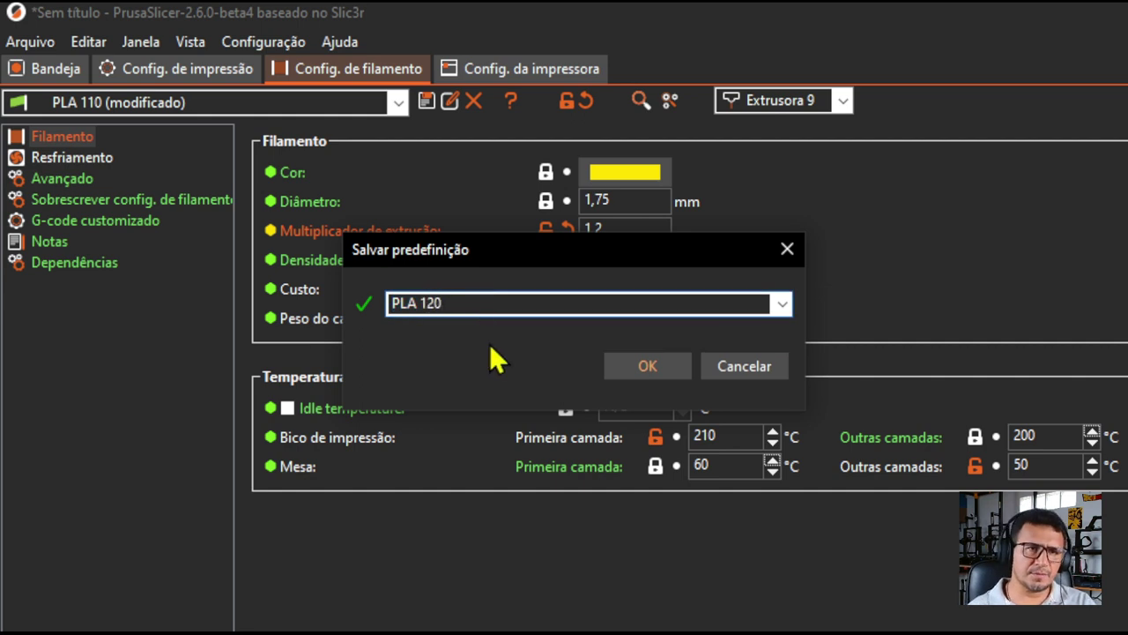
{"action": "left_click", "coordinate": [648, 366]}
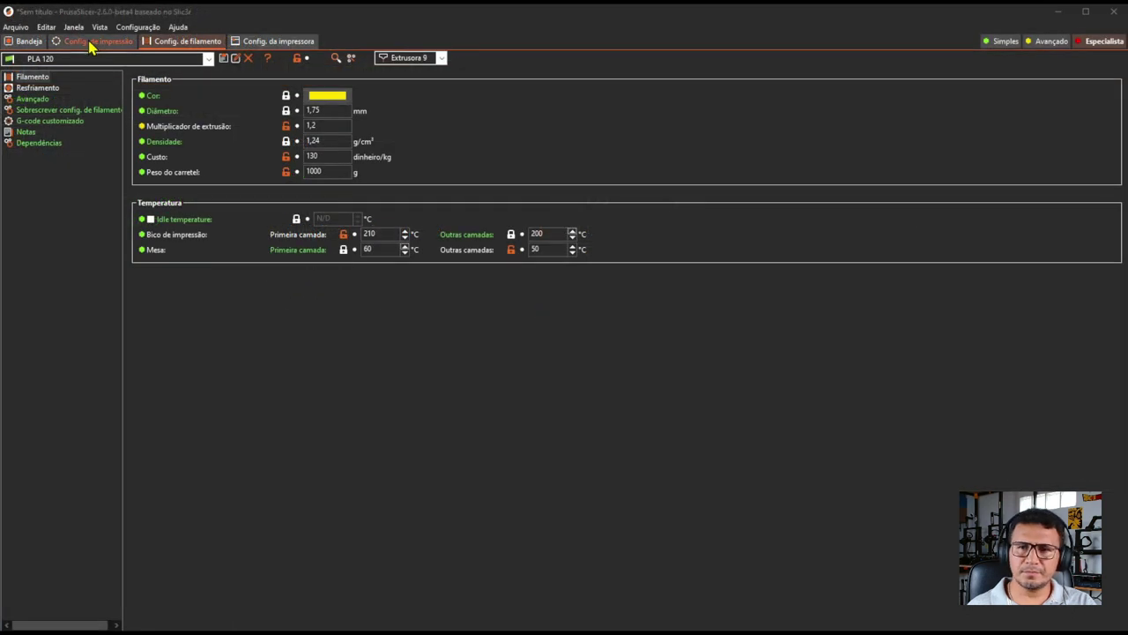
Return to the build plate view and add a box shape to the empty bed
{"action": "left_click", "coordinate": [29, 42]}
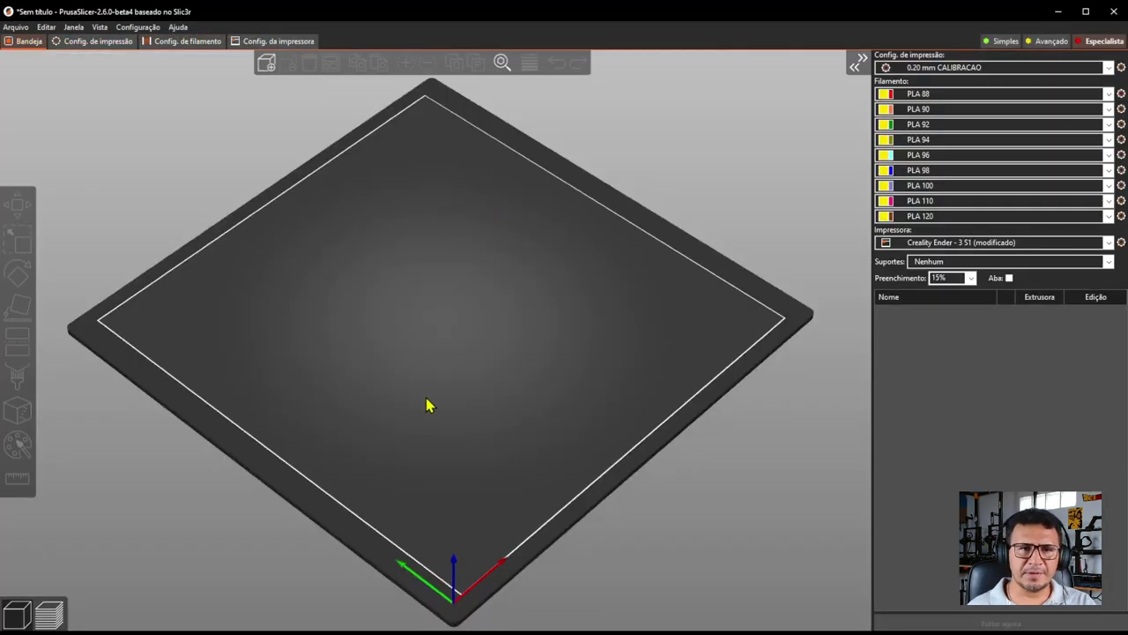
{"action": "left_click_drag", "start_coordinate": [428, 405], "coordinate": [424, 398]}
{"action": "middle_click_drag", "start_coordinate": [489, 342], "coordinate": [486, 344]}
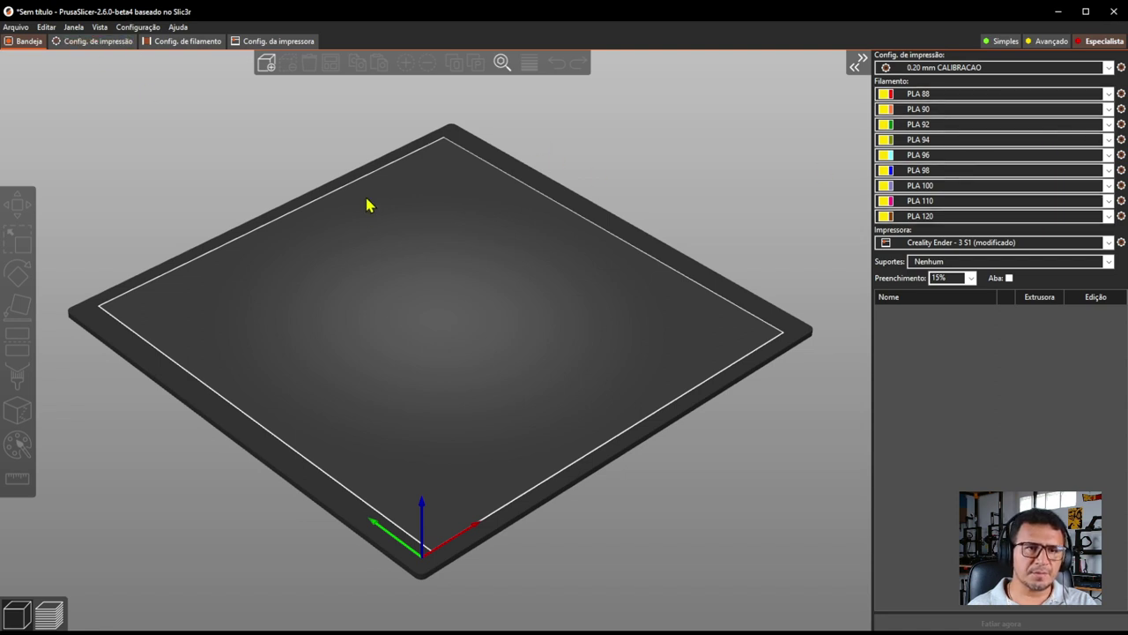
{"action": "right_click", "coordinate": [377, 302]}
{"action": "mouse_move", "coordinate": [433, 310]}
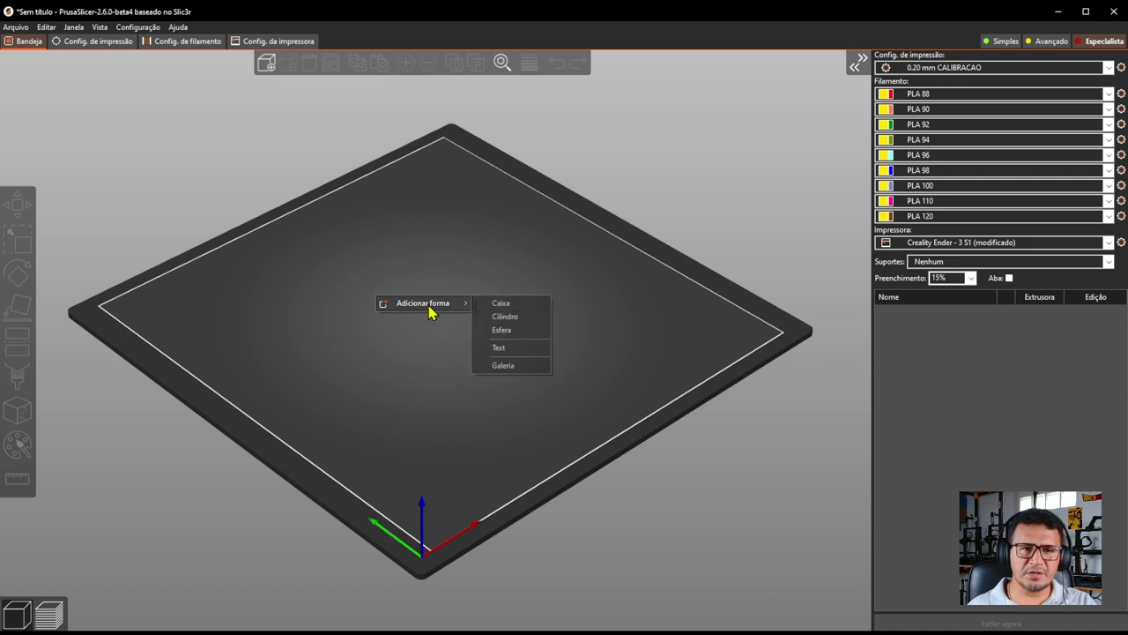
{"action": "left_click", "coordinate": [520, 304]}
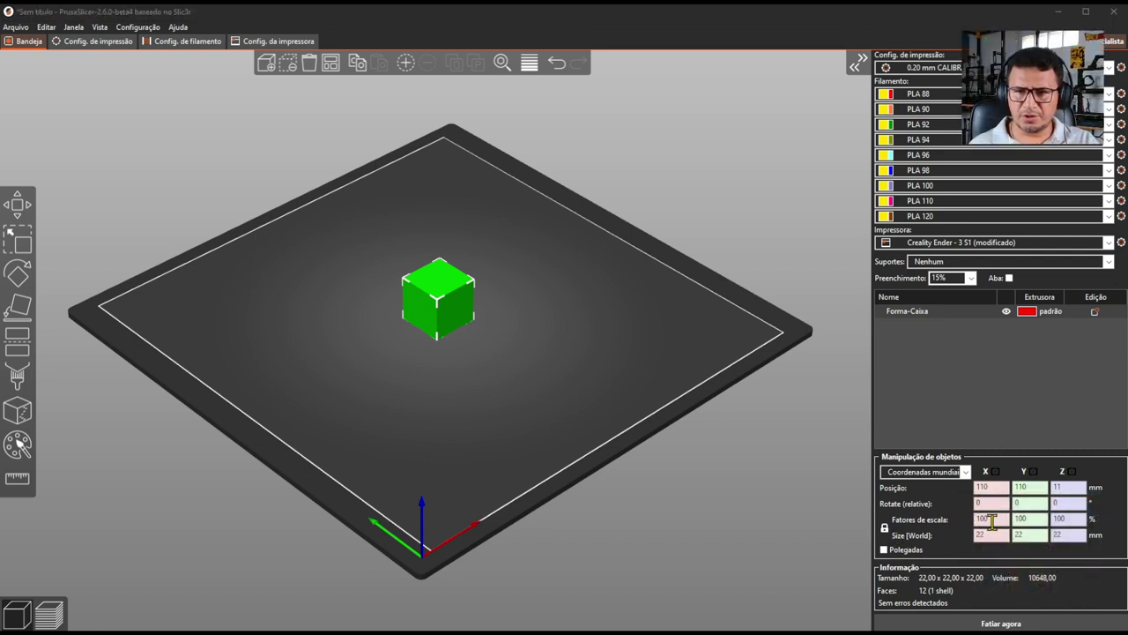
Scale the box uniformly to 20 mm, then unlock the proportions and set its Z size to 6 mm
{"action": "left_click", "coordinate": [991, 534]}
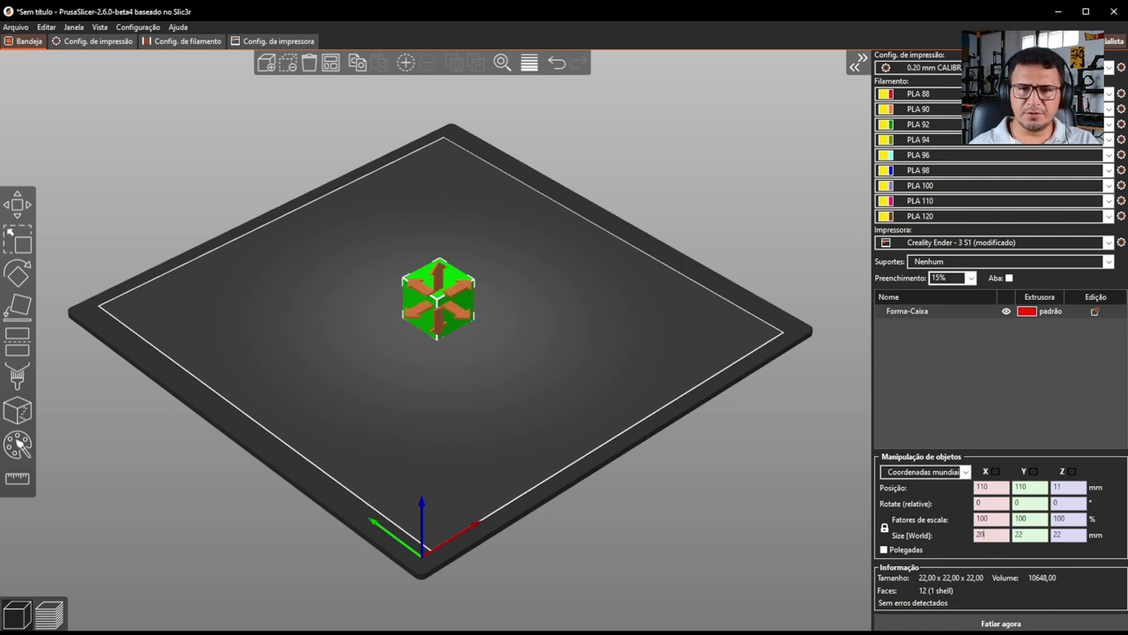
{"action": "type", "text": "20"}
{"action": "key", "text": "Return"}
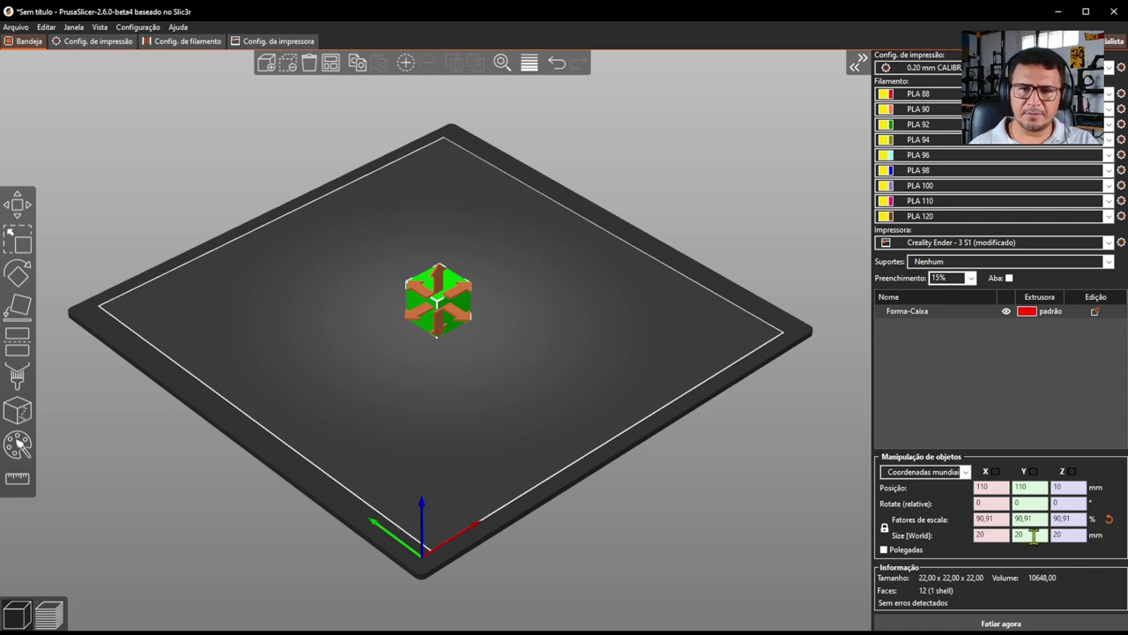
{"action": "left_click", "coordinate": [885, 528]}
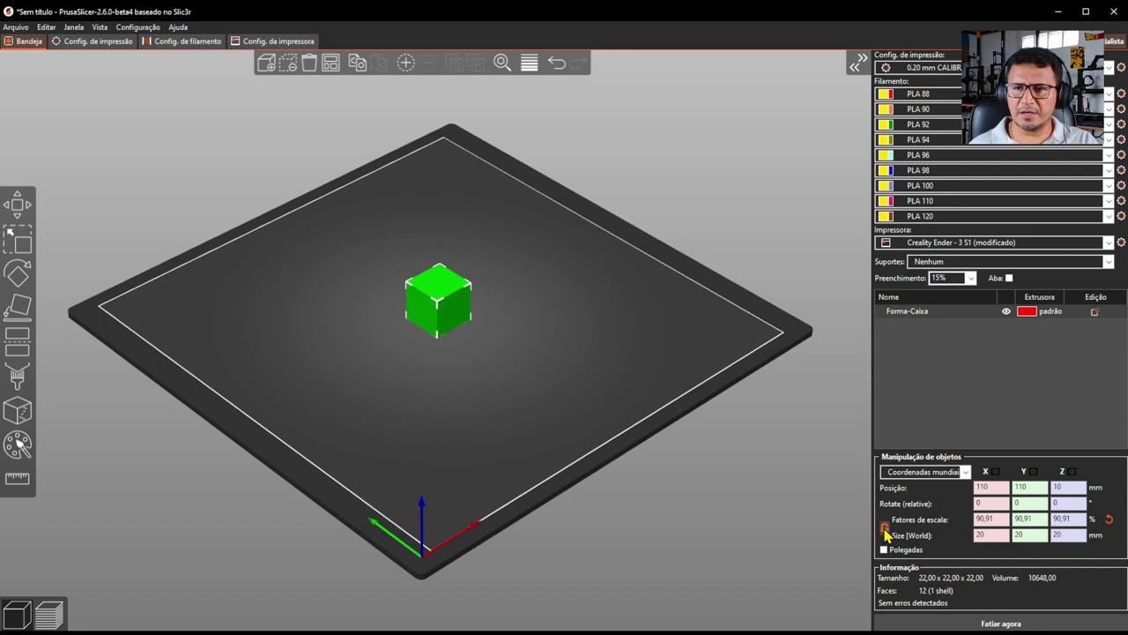
{"action": "left_click", "coordinate": [1070, 535]}
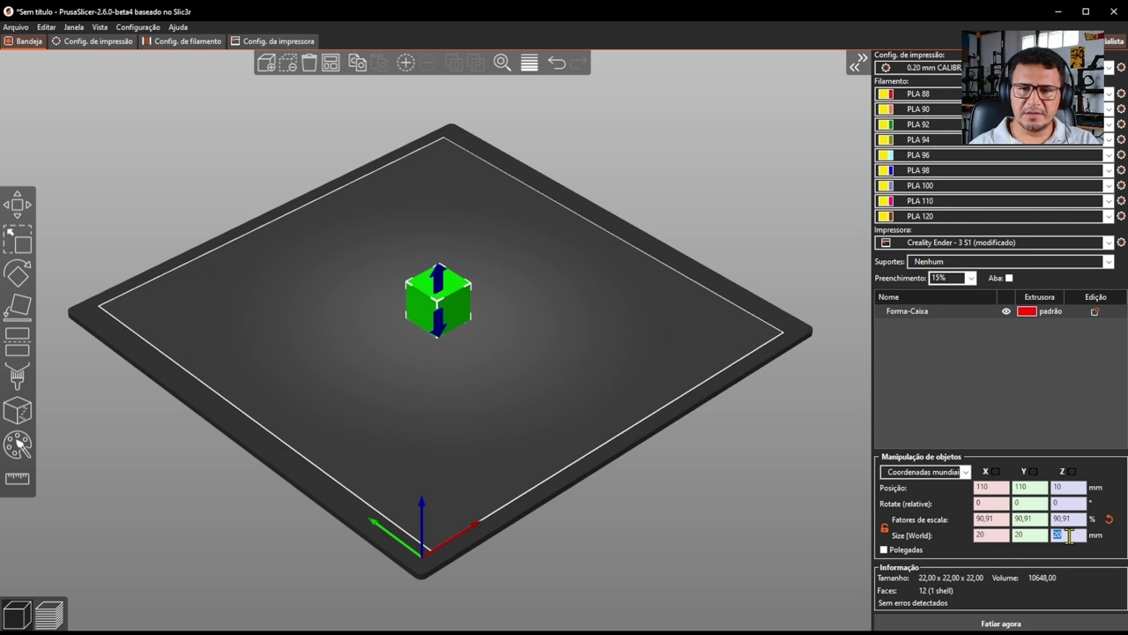
{"action": "type", "text": "6"}
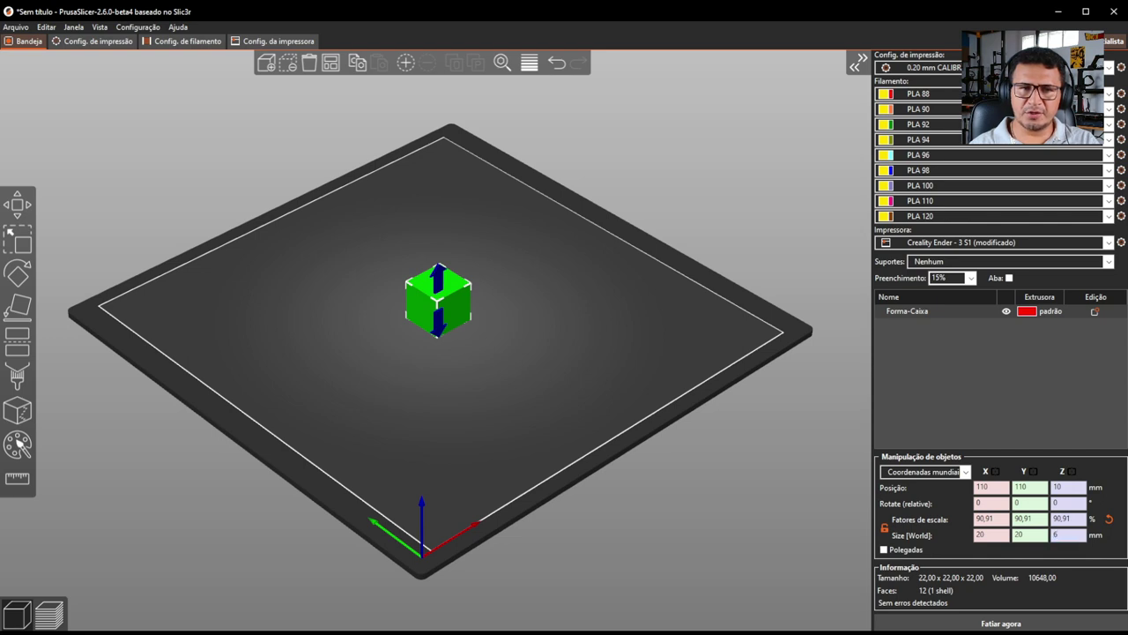
{"action": "key", "text": "Return"}
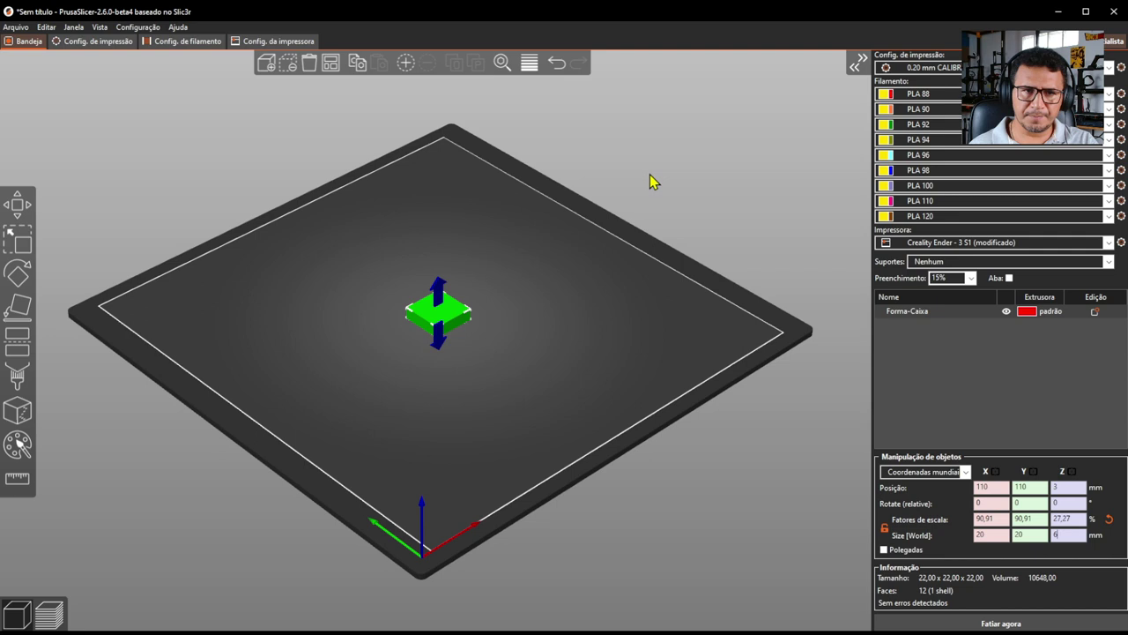
Move the box near the bed's origin corner, at about X 37, Y 34 mm
{"action": "left_click", "coordinate": [515, 382]}
{"action": "left_click_drag", "start_coordinate": [461, 348], "coordinate": [493, 381]}
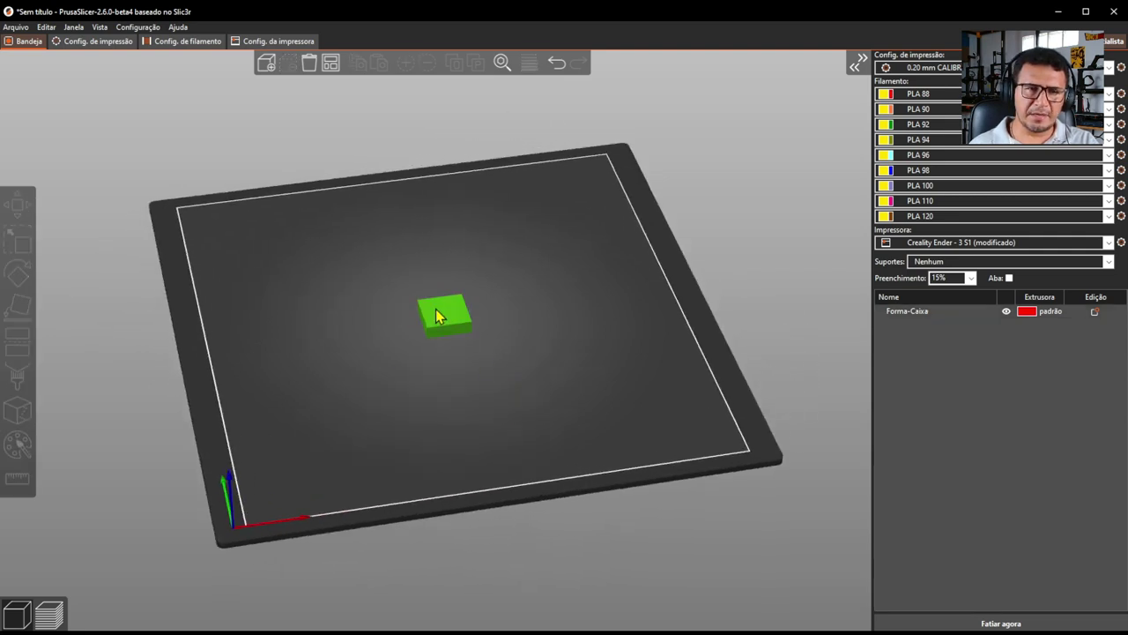
{"action": "left_click_drag", "start_coordinate": [448, 326], "coordinate": [313, 464]}
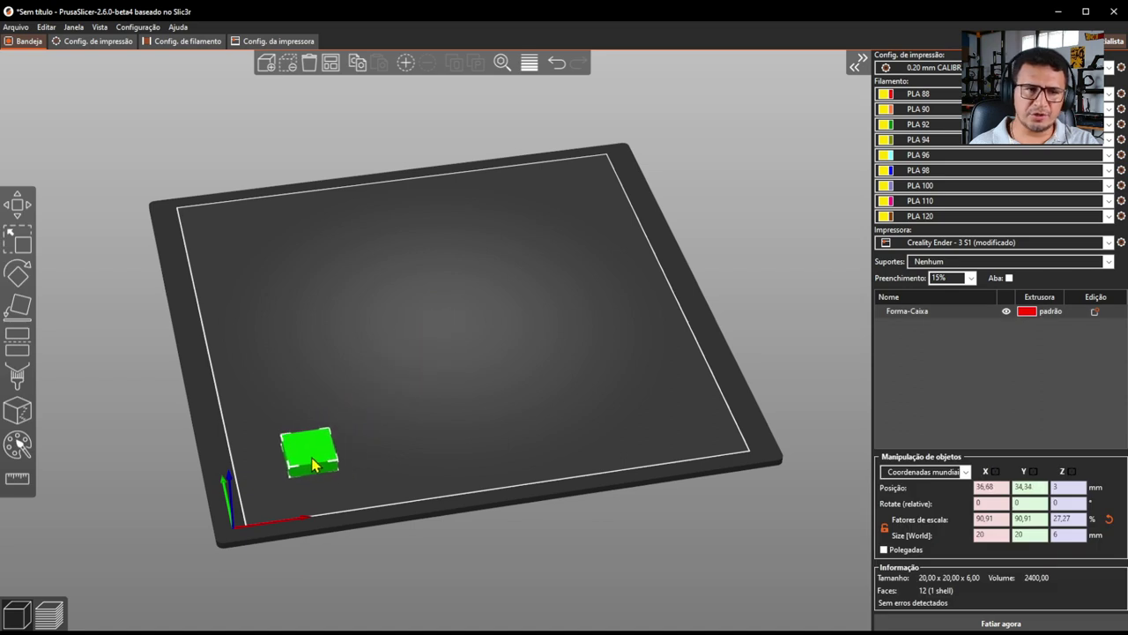
{"action": "left_click_drag", "start_coordinate": [335, 499], "coordinate": [300, 506]}
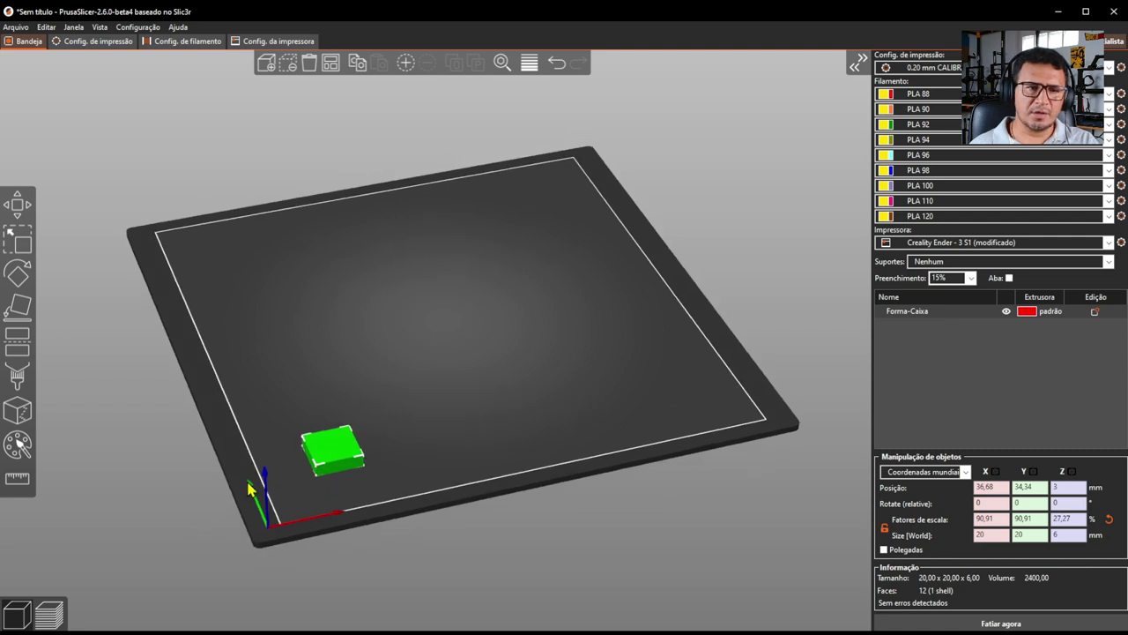
{"action": "left_click_drag", "start_coordinate": [394, 518], "coordinate": [398, 520]}
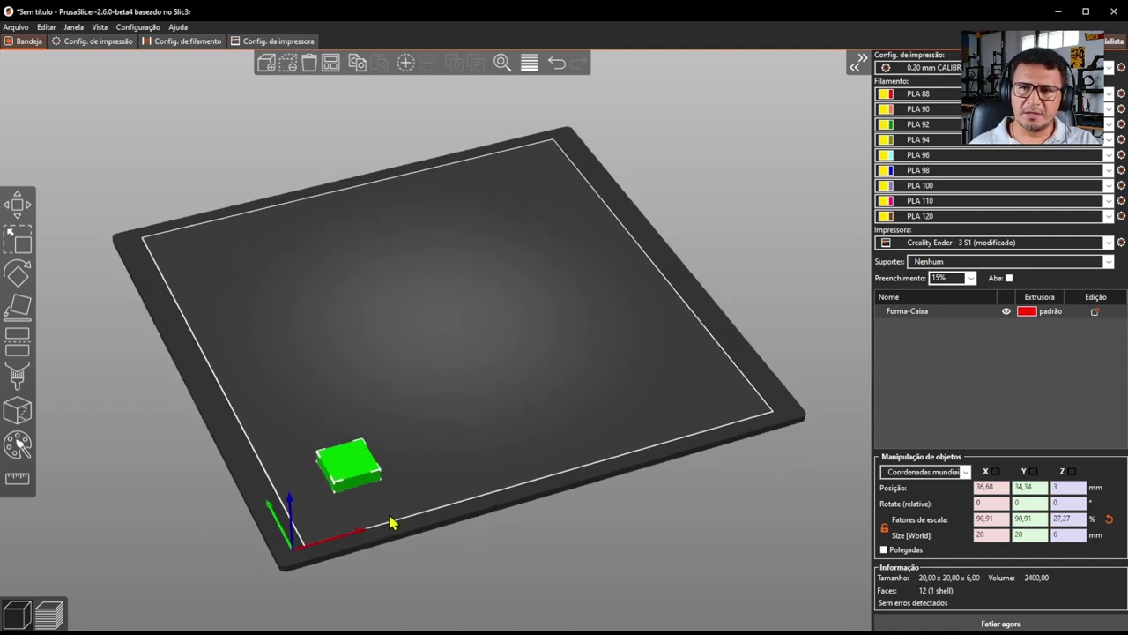
{"action": "scroll", "coordinate": [389, 526], "scroll_direction": "up", "scroll_amount": 2}
{"action": "right_click_drag", "start_coordinate": [394, 517], "coordinate": [406, 476]}
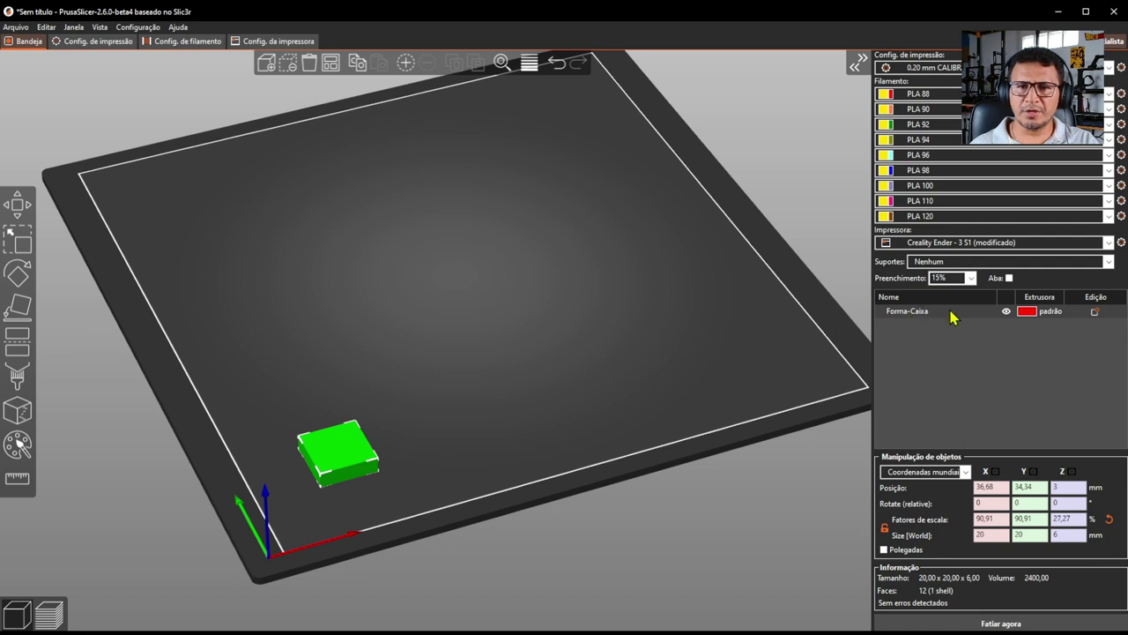
Try to assign extruder 1 to the box in the object list
{"action": "left_click", "coordinate": [1071, 317]}
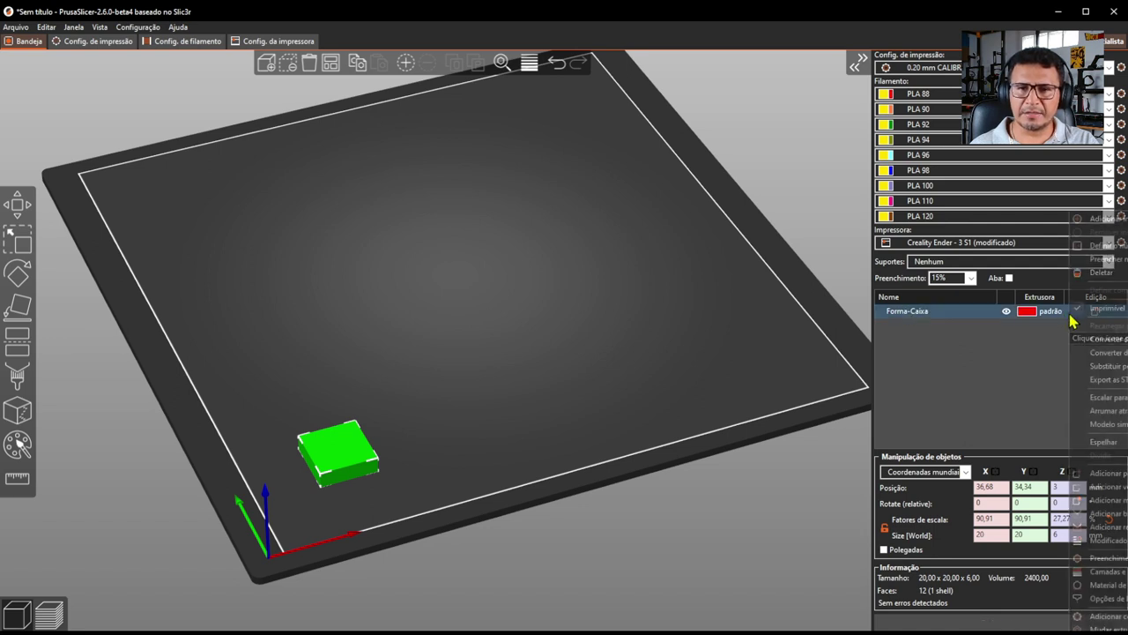
{"action": "left_click", "coordinate": [1053, 313]}
{"action": "left_click", "coordinate": [1049, 319]}
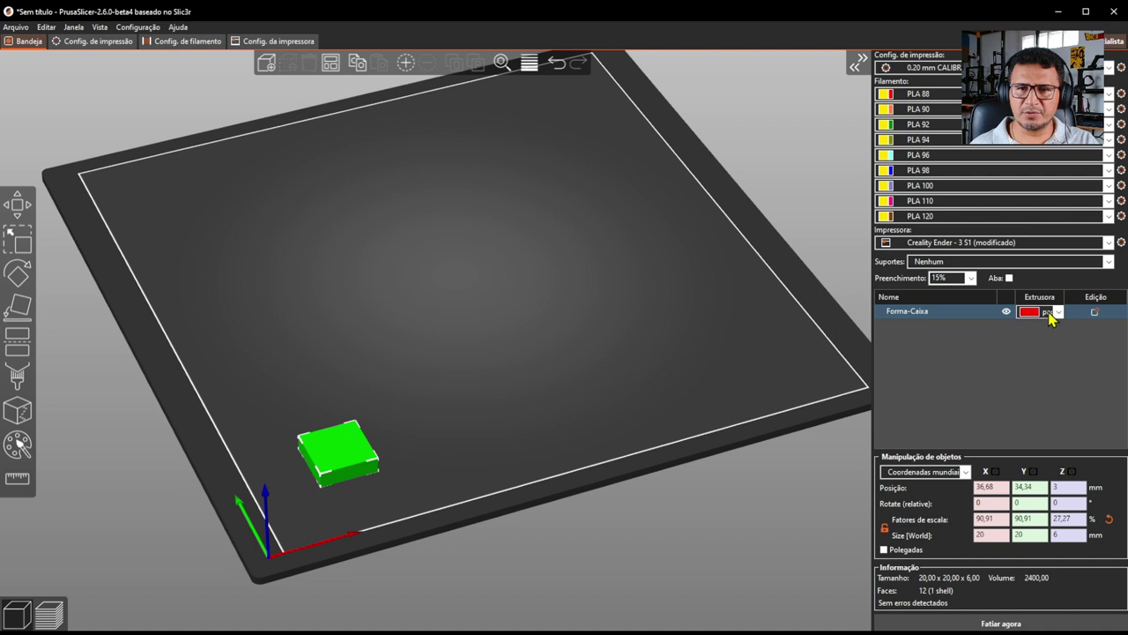
{"action": "left_click", "coordinate": [1058, 313]}
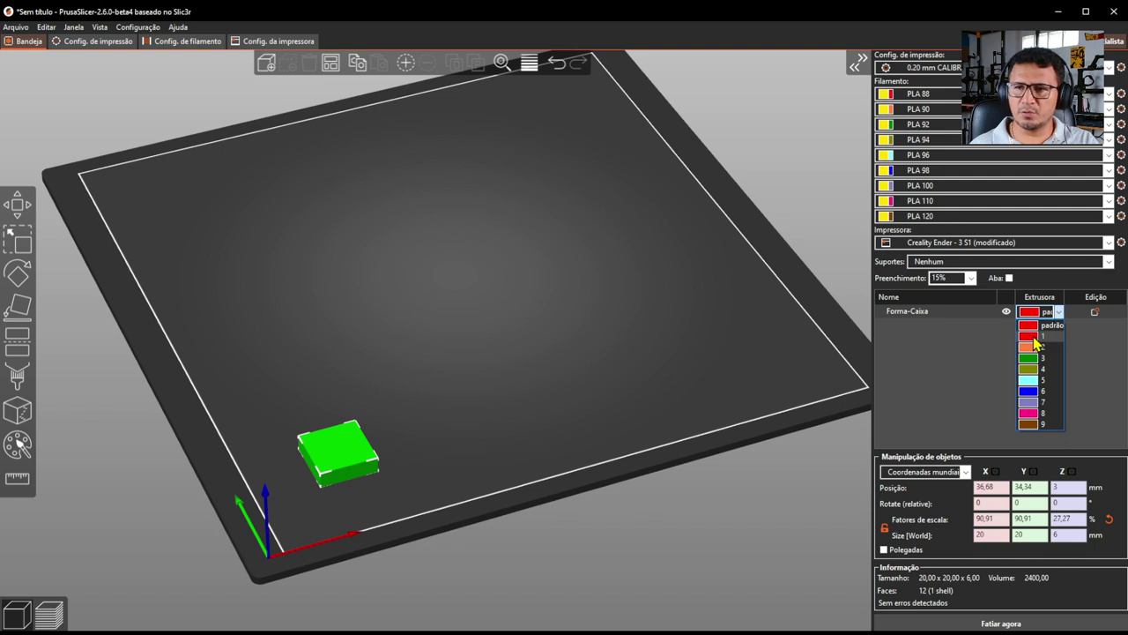
{"action": "left_click", "coordinate": [1035, 337]}
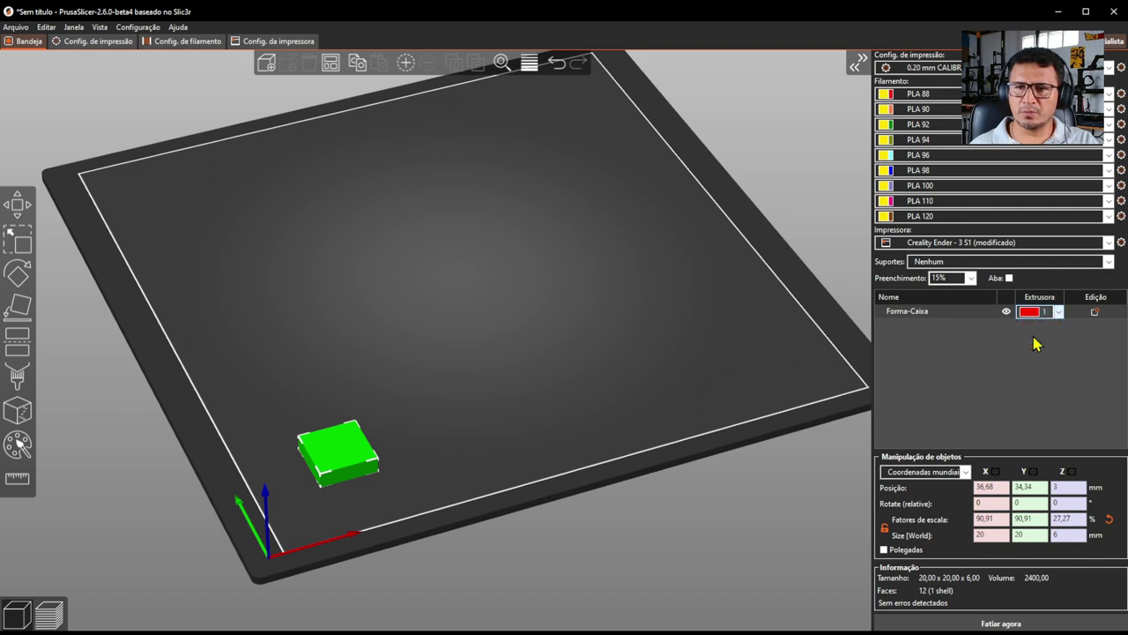
Paste two copies of the box and place them along the front row at about X 115, Y 37 and X 189, Y 39 mm
{"action": "left_click", "coordinate": [520, 346]}
{"action": "left_click_drag", "start_coordinate": [521, 347], "coordinate": [294, 474]}
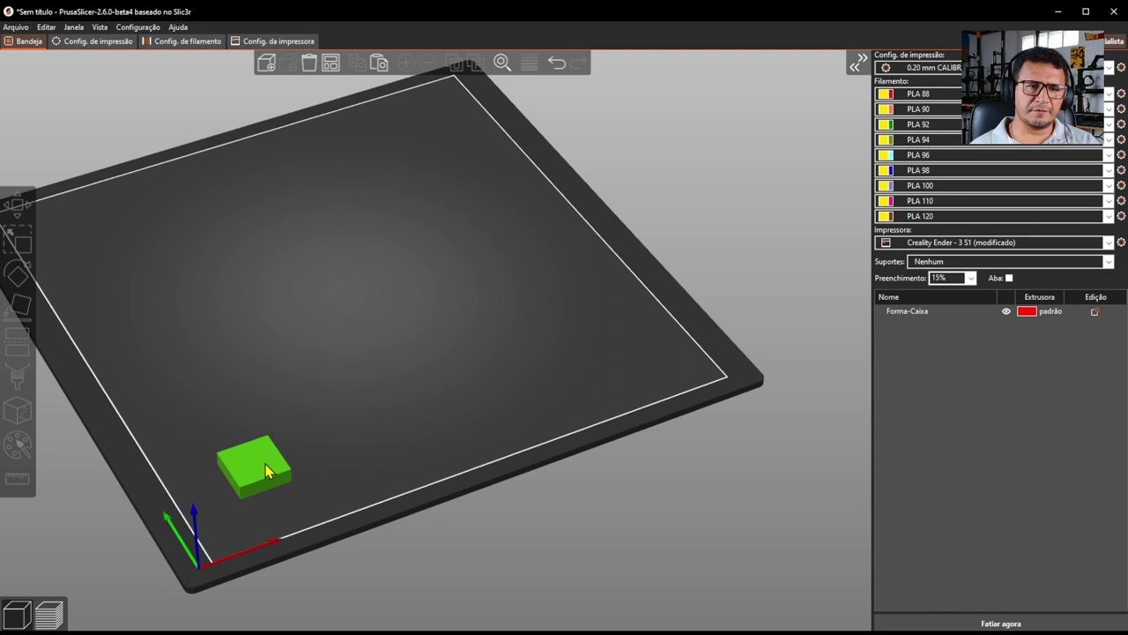
{"action": "left_click", "coordinate": [265, 463]}
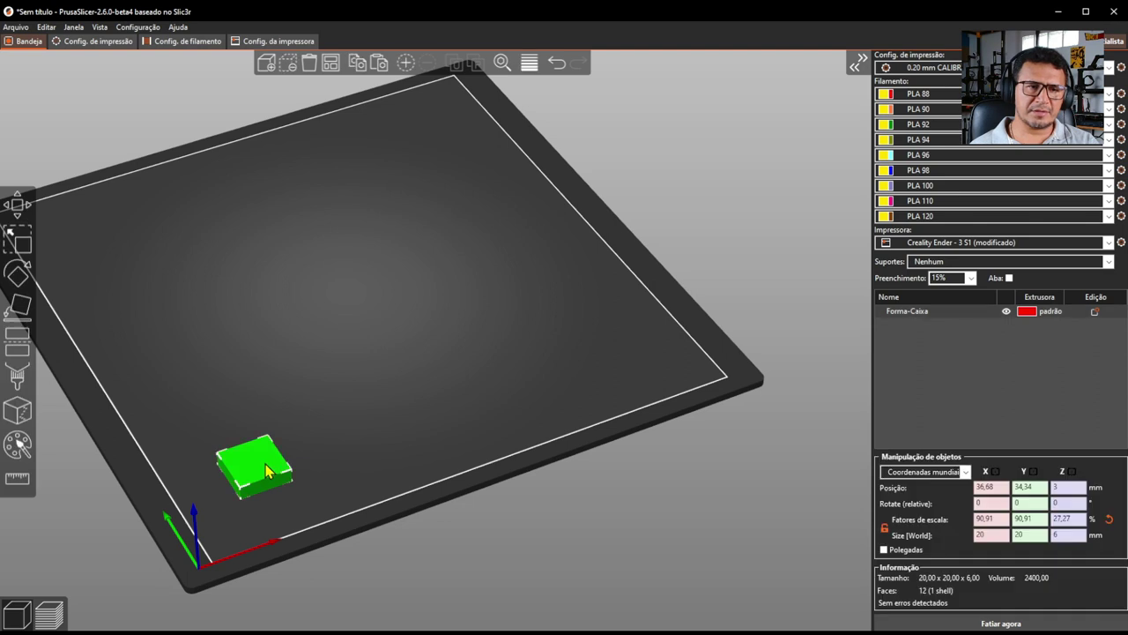
{"action": "left_click", "coordinate": [384, 66]}
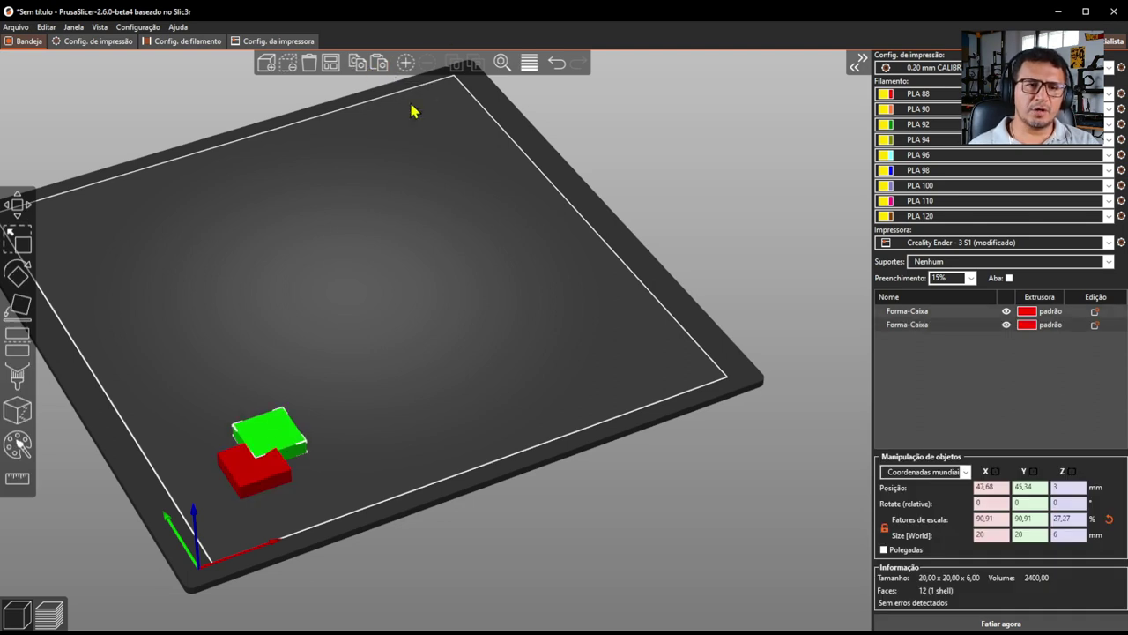
{"action": "left_click_drag", "start_coordinate": [288, 446], "coordinate": [457, 396]}
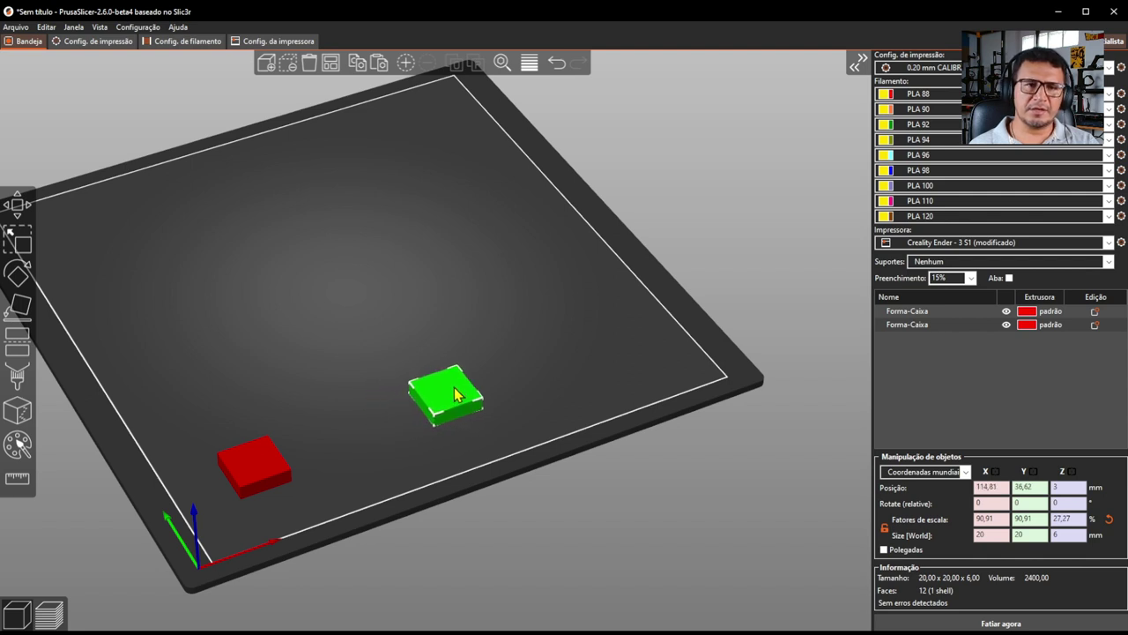
{"action": "left_click", "coordinate": [378, 62]}
{"action": "left_click_drag", "start_coordinate": [284, 418], "coordinate": [620, 328]}
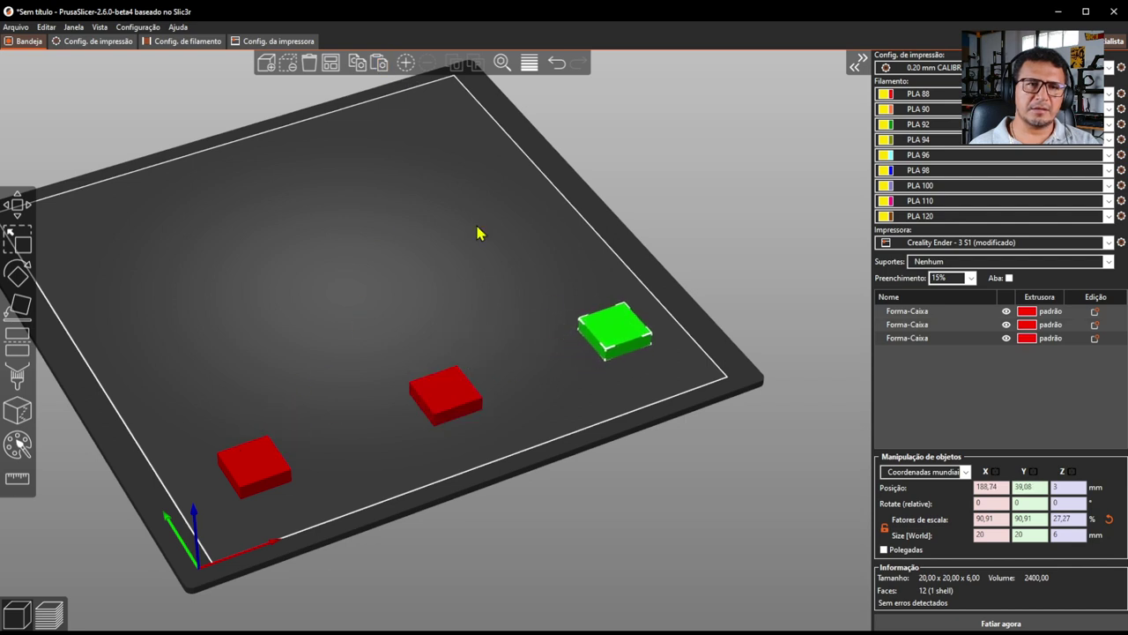
Paste three more copies of the box and place them as a middle row at about X 187, X 116 and X 37, around Y 110 mm
{"action": "left_click", "coordinate": [381, 64]}
{"action": "left_click_drag", "start_coordinate": [256, 449], "coordinate": [526, 219]}
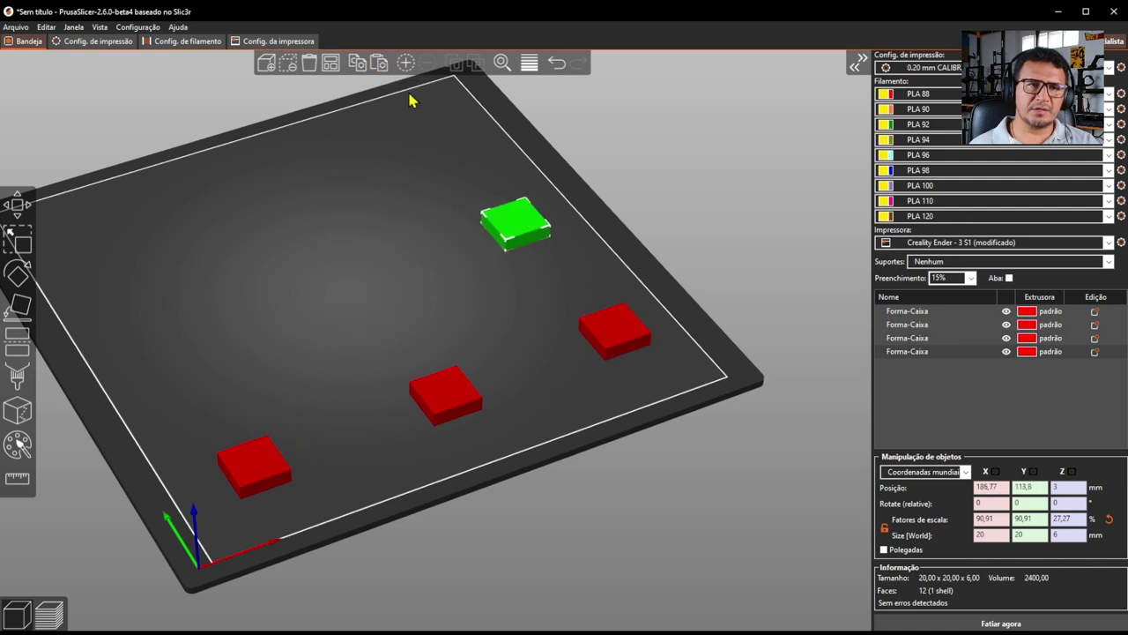
{"action": "left_click", "coordinate": [376, 65]}
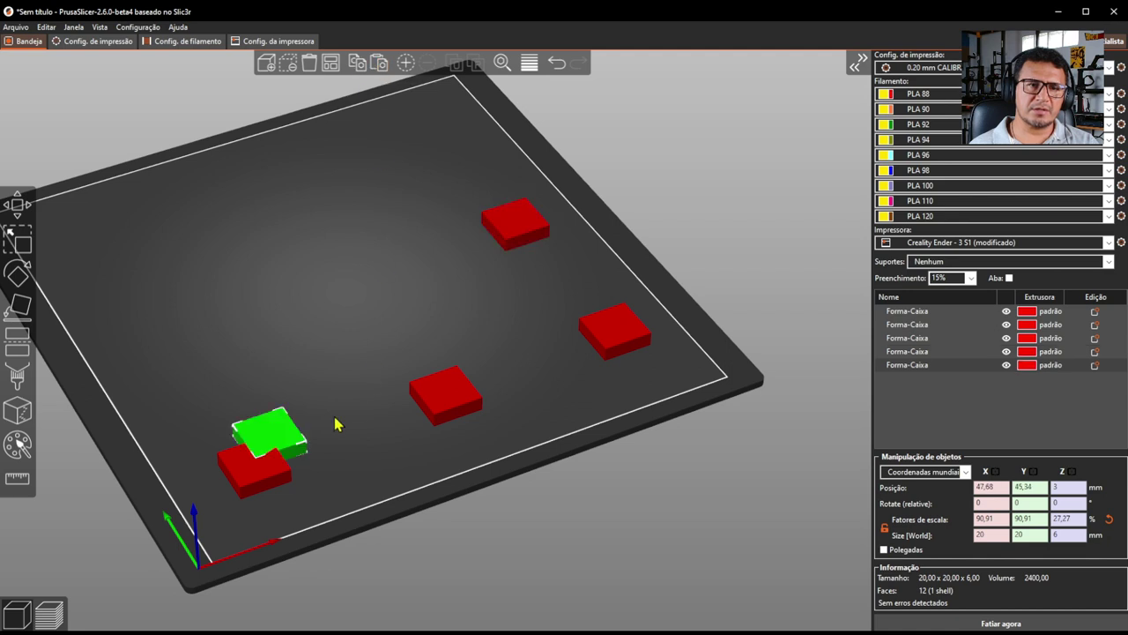
{"action": "left_click_drag", "start_coordinate": [291, 415], "coordinate": [367, 281]}
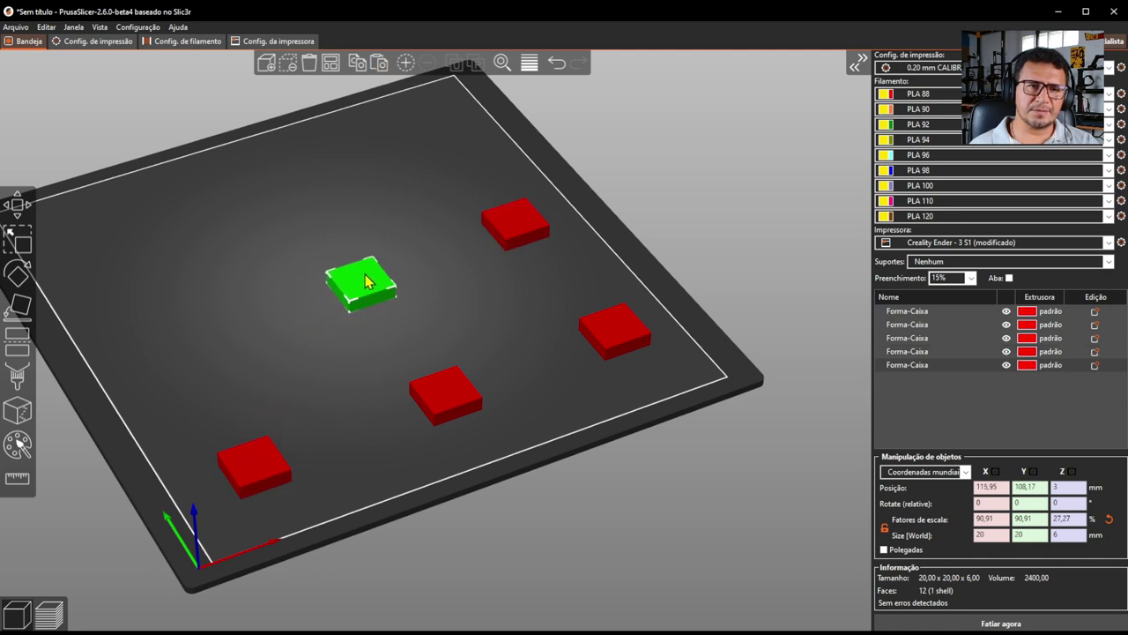
{"action": "left_click", "coordinate": [378, 62]}
{"action": "left_click_drag", "start_coordinate": [280, 437], "coordinate": [183, 349]}
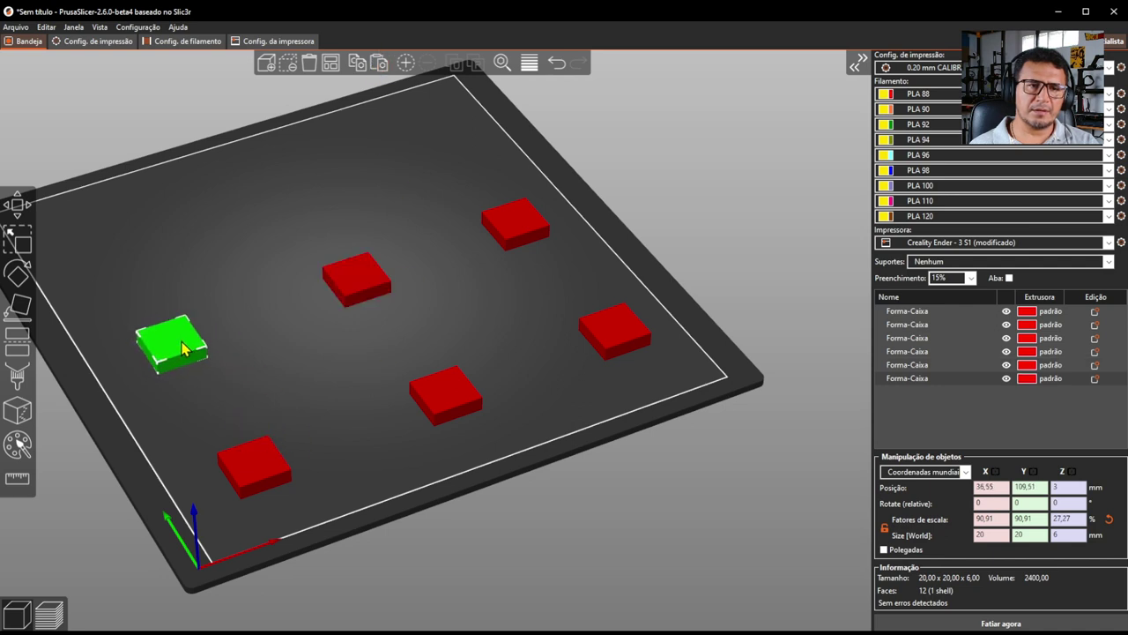
Paste three more copies of the box and place them as a back row at about X 36, X 109 and X 182, around Y 183 mm
{"action": "left_click", "coordinate": [379, 64]}
{"action": "left_click_drag", "start_coordinate": [276, 423], "coordinate": [102, 227]}
{"action": "left_click", "coordinate": [379, 63]}
{"action": "left_click_drag", "start_coordinate": [278, 431], "coordinate": [291, 176]}
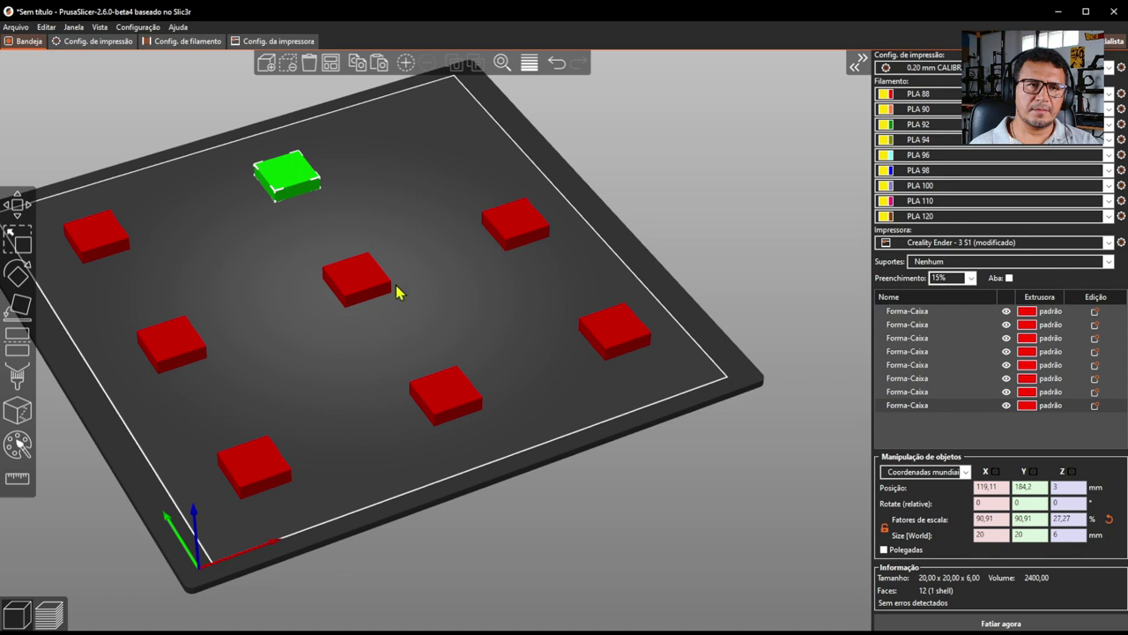
{"action": "left_click", "coordinate": [379, 64]}
{"action": "left_click_drag", "start_coordinate": [295, 429], "coordinate": [431, 131]}
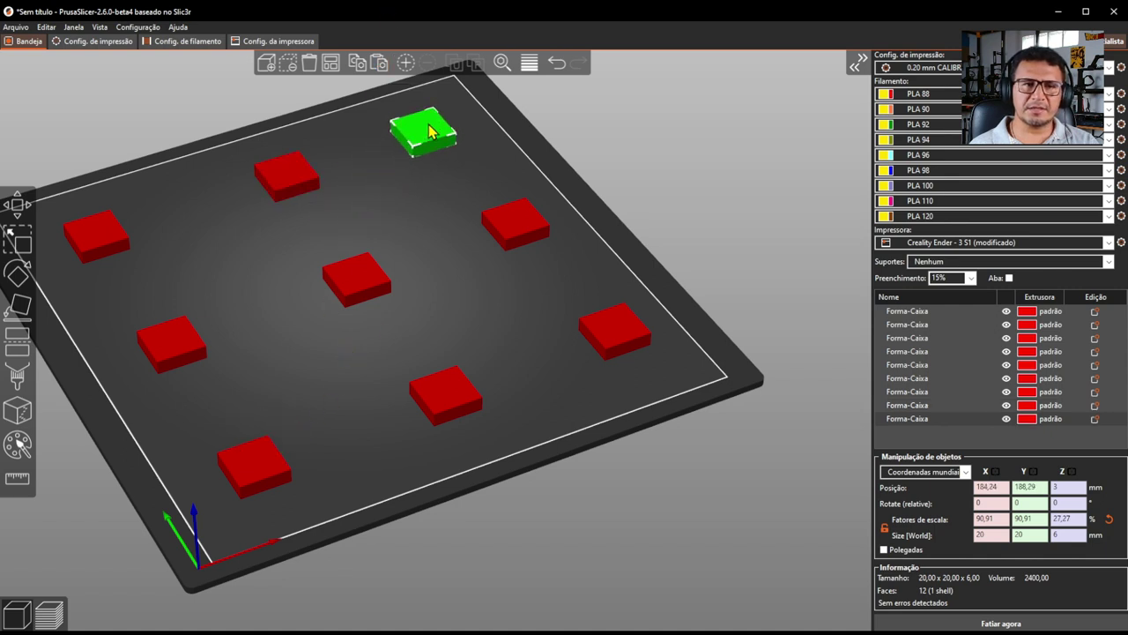
{"action": "left_click", "coordinate": [265, 198]}
{"action": "left_click_drag", "start_coordinate": [265, 198], "coordinate": [270, 200]}
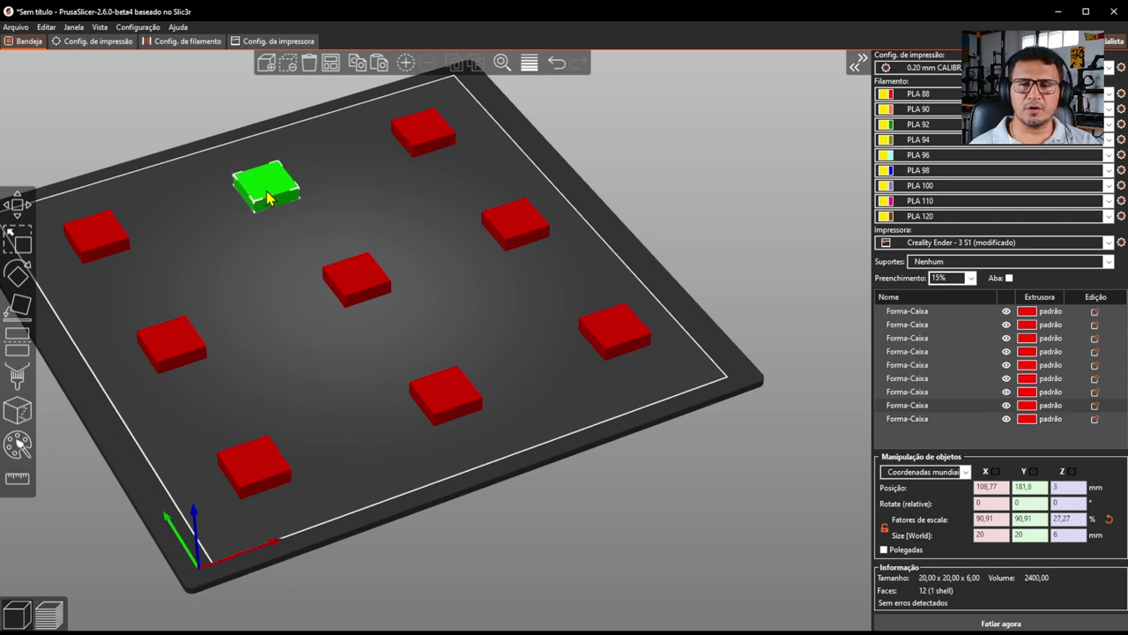
{"action": "left_click_drag", "start_coordinate": [483, 312], "coordinate": [483, 310]}
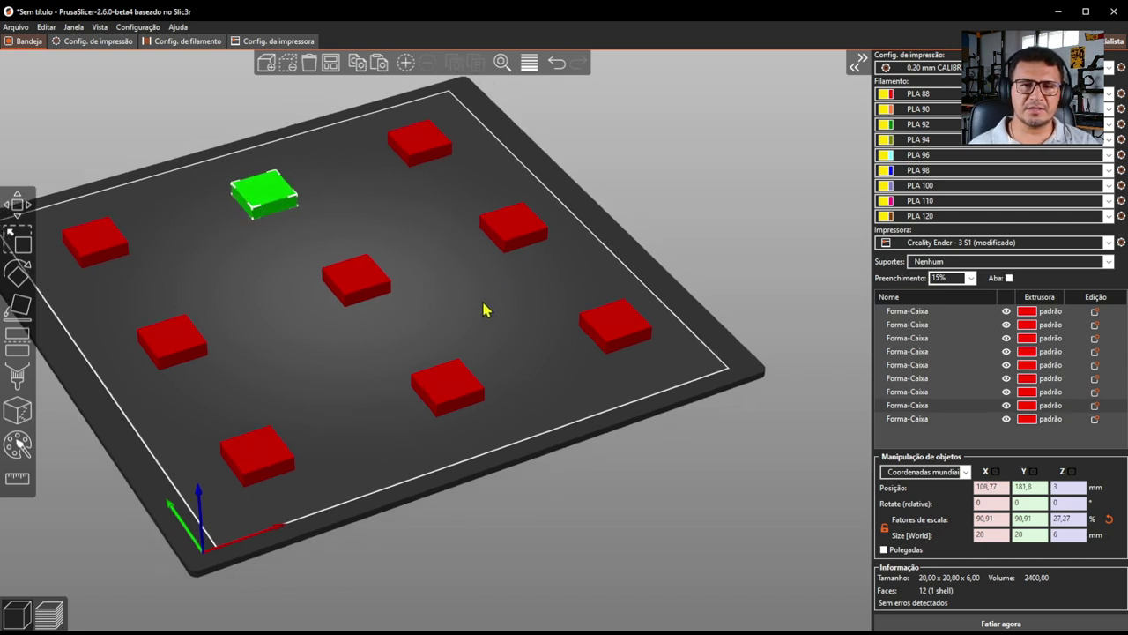
Assign extruder 1 to the front-row box nearest the bed's origin corner
{"action": "left_click", "coordinate": [261, 460]}
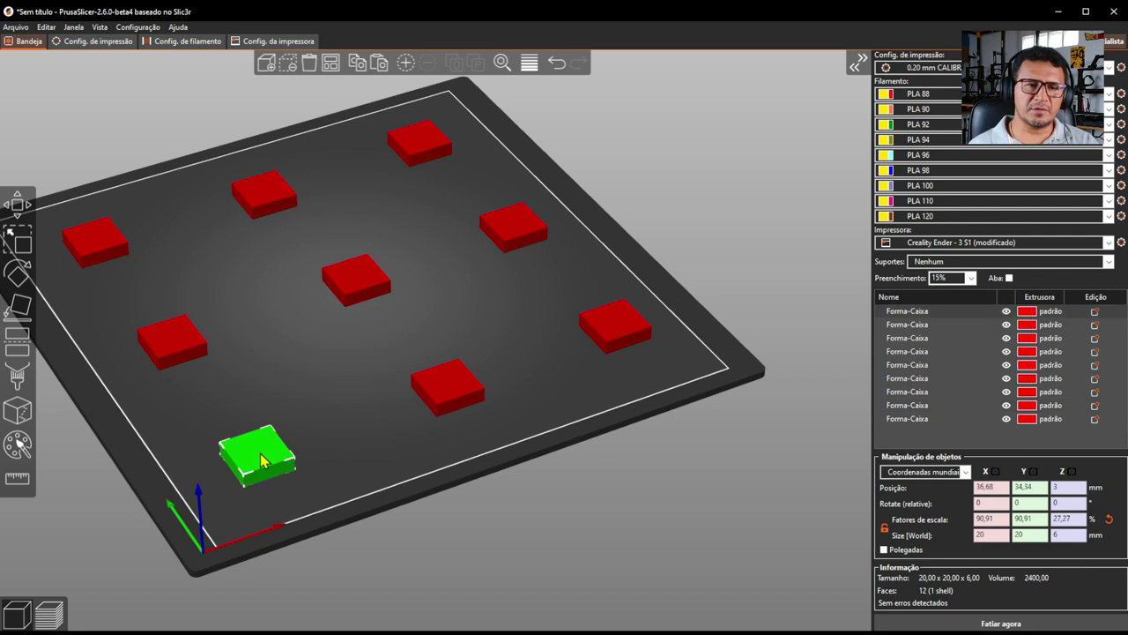
{"action": "left_click", "coordinate": [450, 404]}
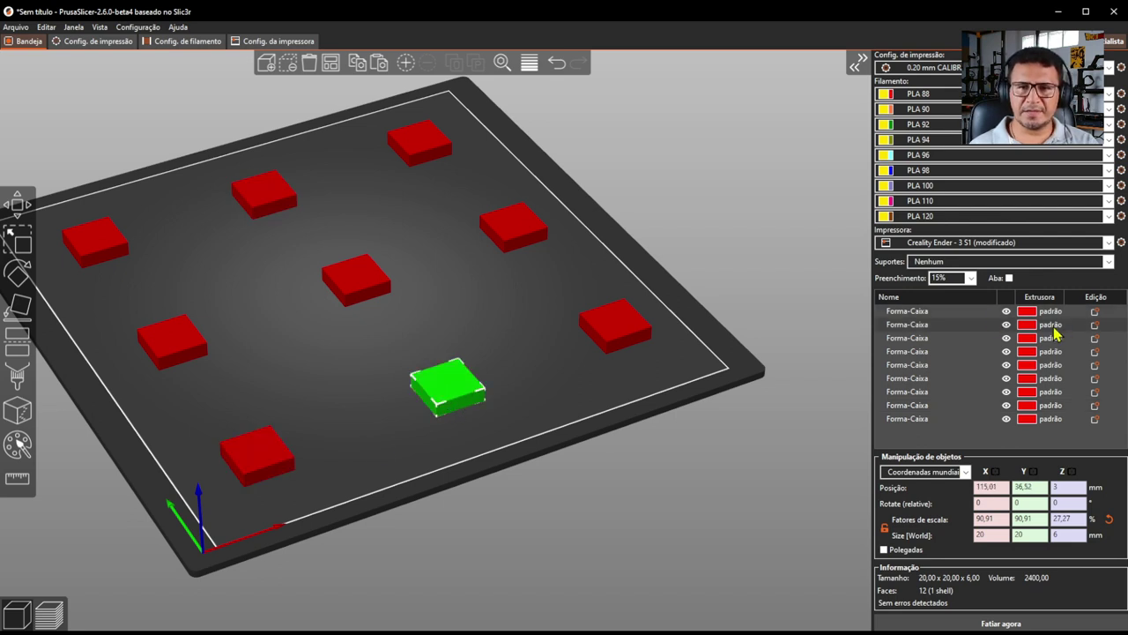
{"action": "left_click", "coordinate": [270, 450]}
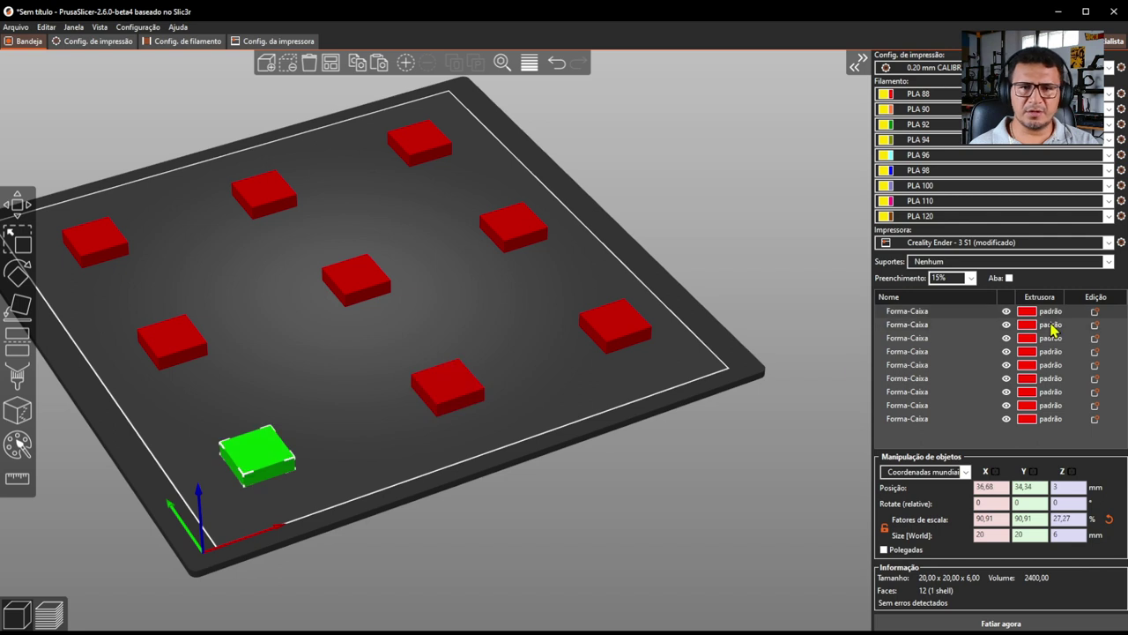
{"action": "right_click", "coordinate": [1056, 326]}
{"action": "key", "text": "Escape"}
{"action": "left_click", "coordinate": [1058, 320]}
{"action": "left_click", "coordinate": [1060, 320]}
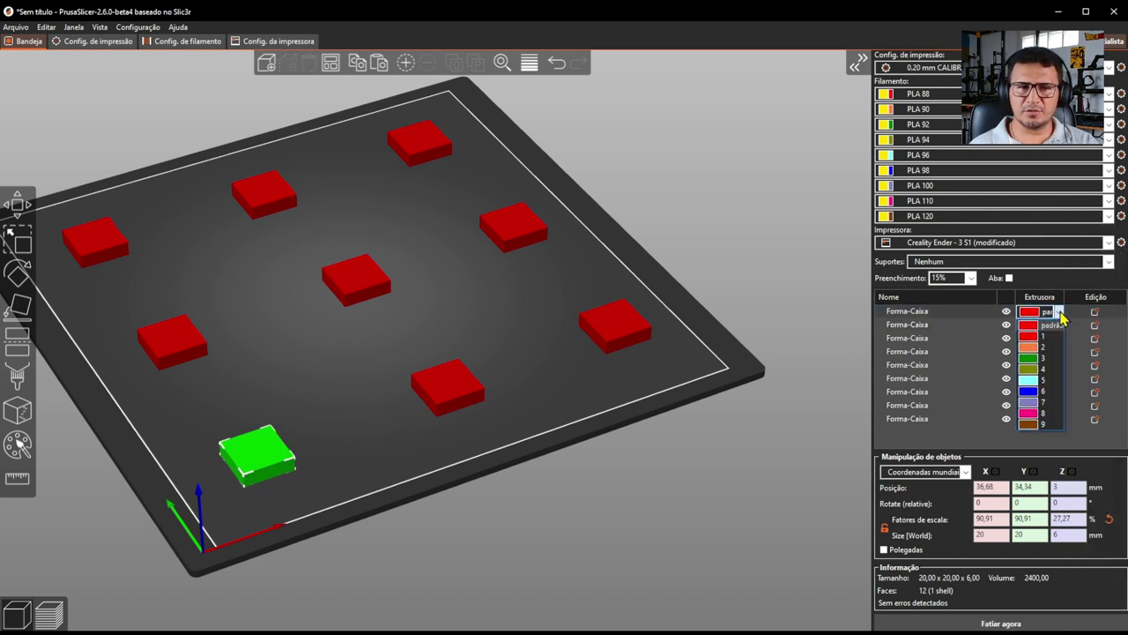
{"action": "left_click", "coordinate": [1045, 337]}
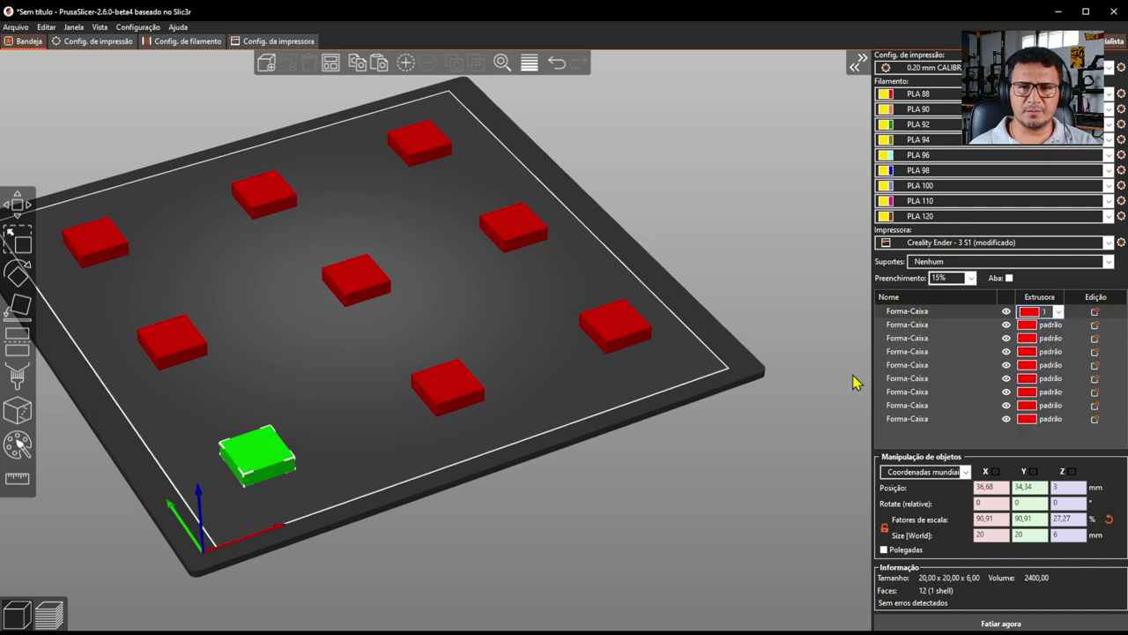
Assign extruder 2 to the middle box of the front row
{"action": "left_click", "coordinate": [446, 391]}
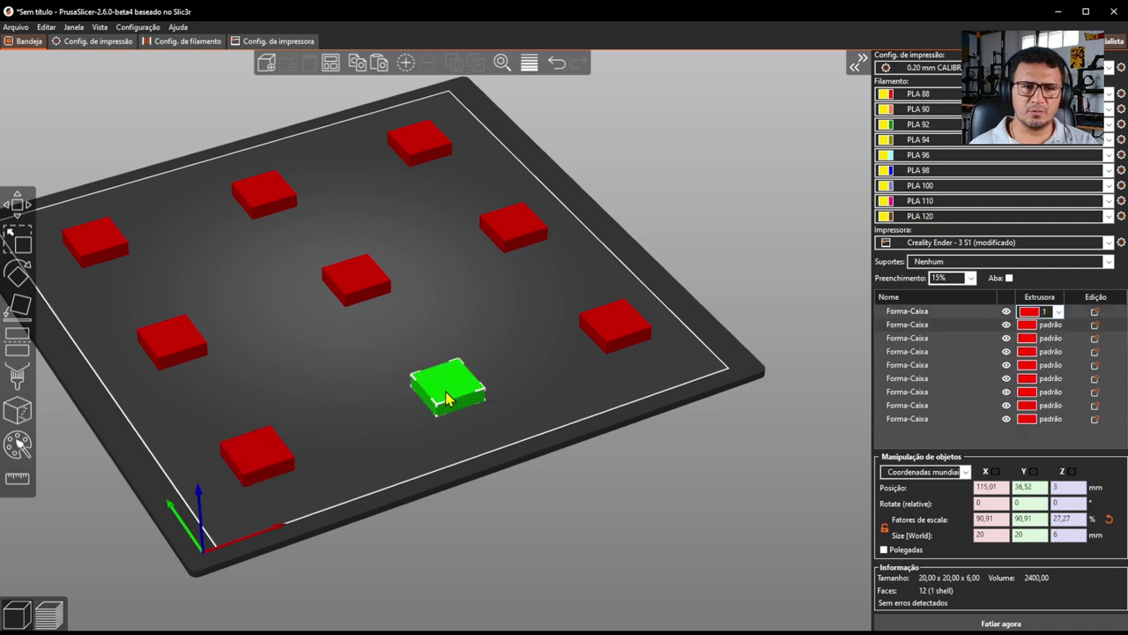
{"action": "left_click", "coordinate": [1058, 325]}
{"action": "left_click", "coordinate": [1062, 327]}
{"action": "left_click", "coordinate": [1060, 326]}
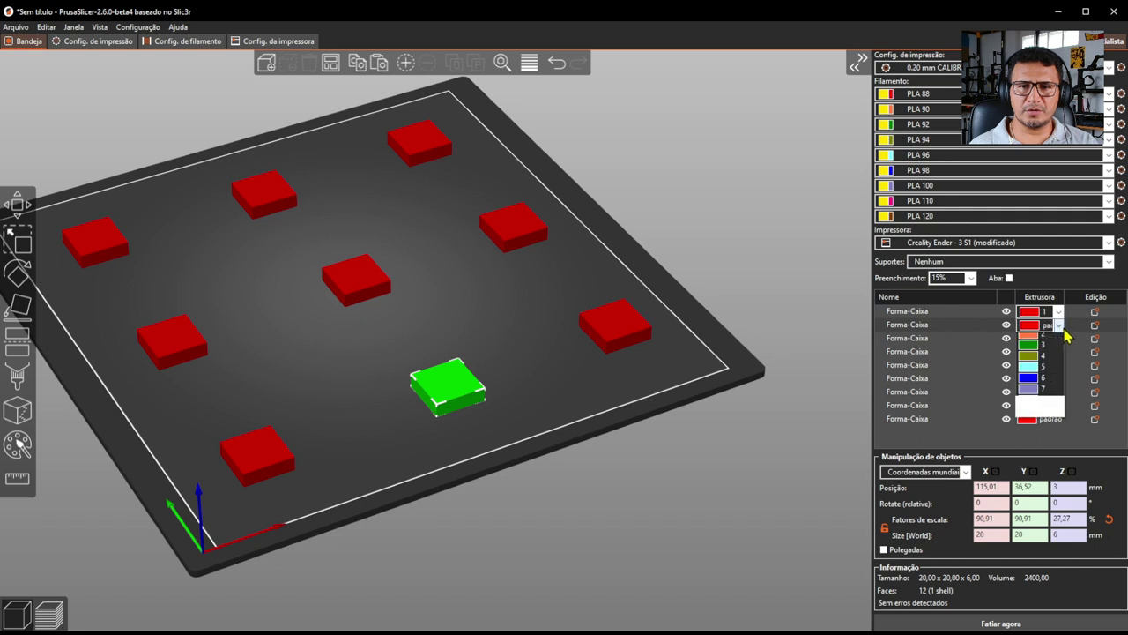
{"action": "left_click", "coordinate": [1034, 361]}
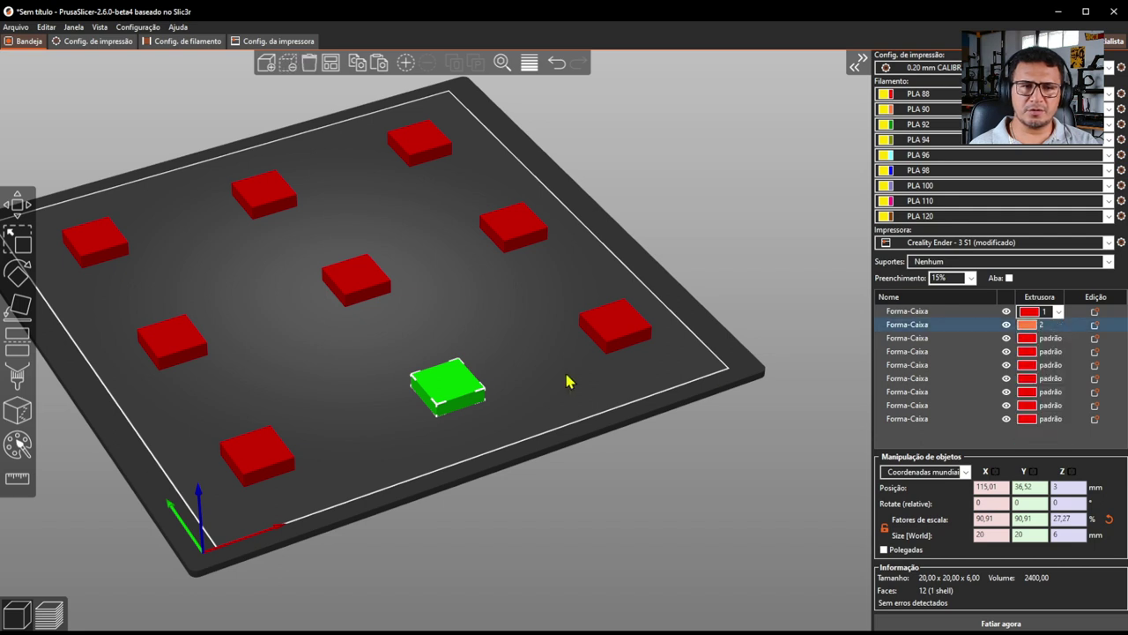
Assign extruder 3 to the front-row box farthest from the origin along X
{"action": "left_click", "coordinate": [620, 328]}
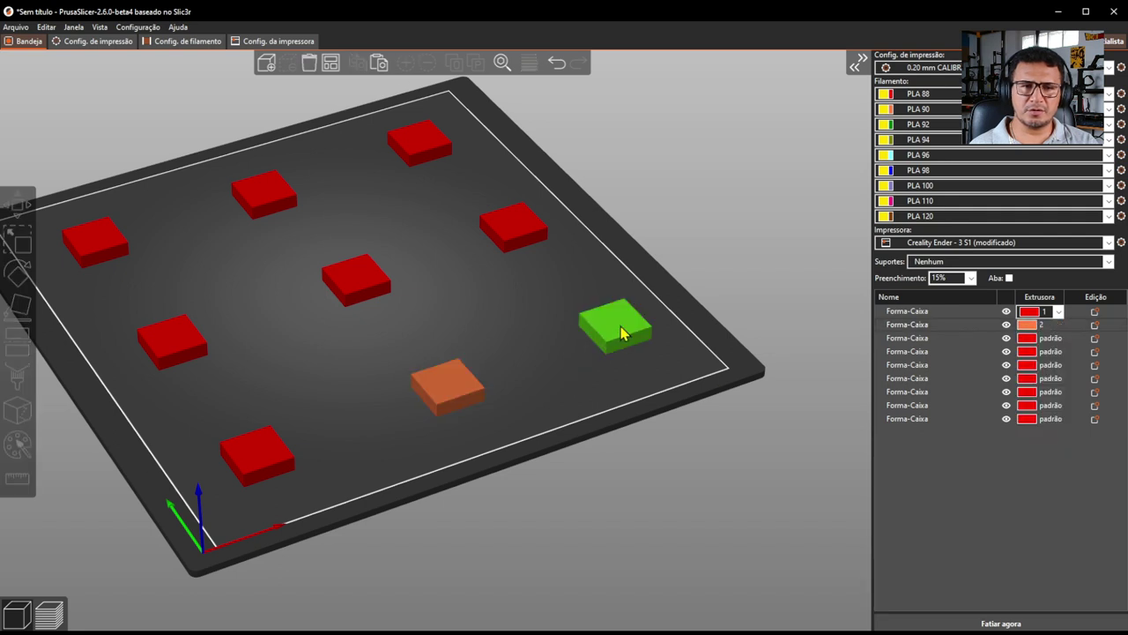
{"action": "left_click", "coordinate": [1063, 339]}
{"action": "left_click", "coordinate": [1059, 339]}
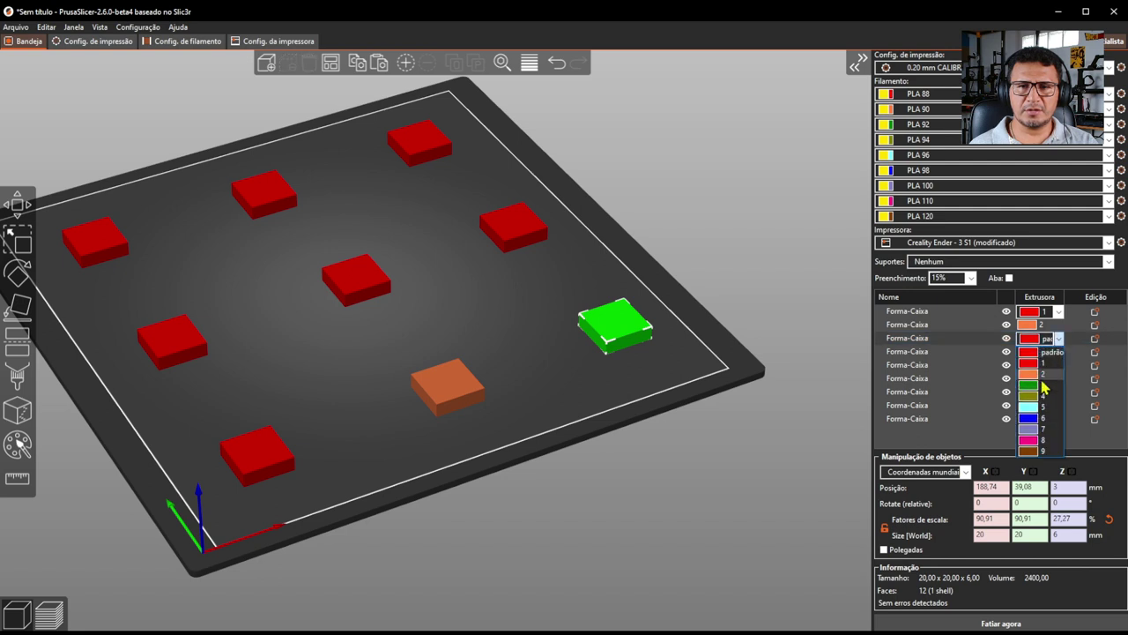
{"action": "left_click", "coordinate": [1040, 385]}
{"action": "left_click", "coordinate": [657, 282]}
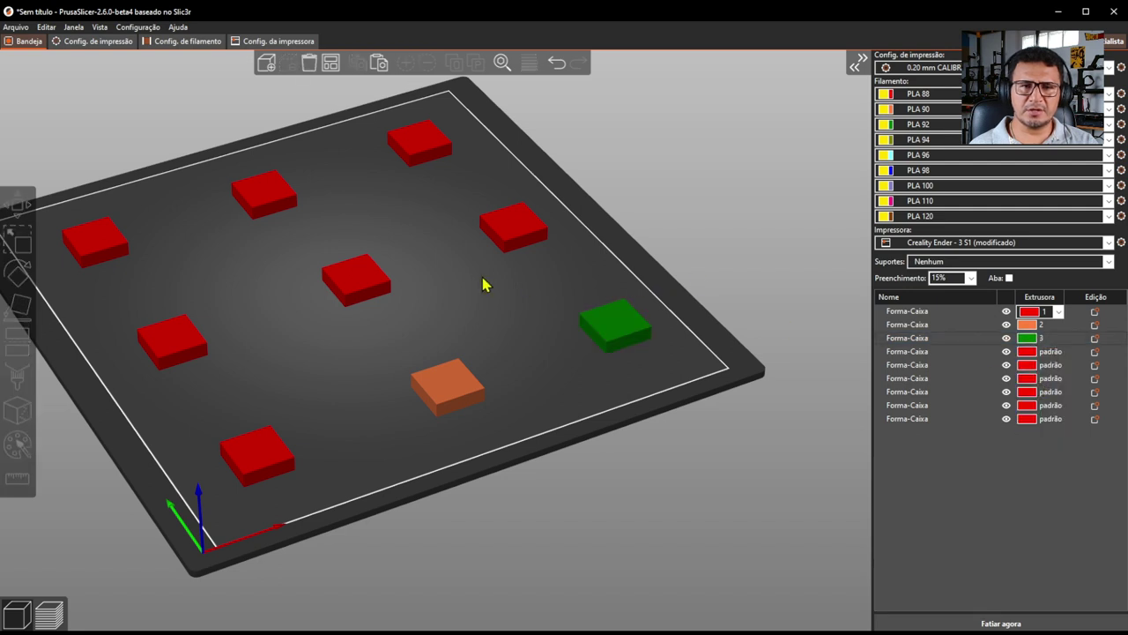
Assign extruder 4 to the middle-row box directly behind the extruder 3 box
{"action": "left_click", "coordinate": [512, 228]}
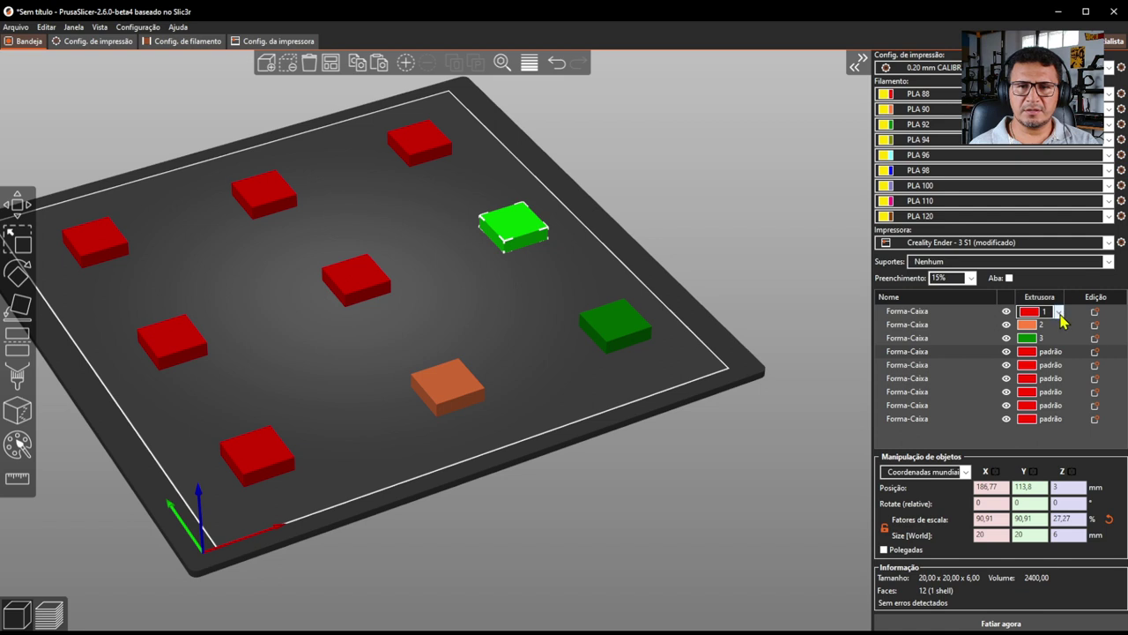
{"action": "left_click", "coordinate": [1064, 353]}
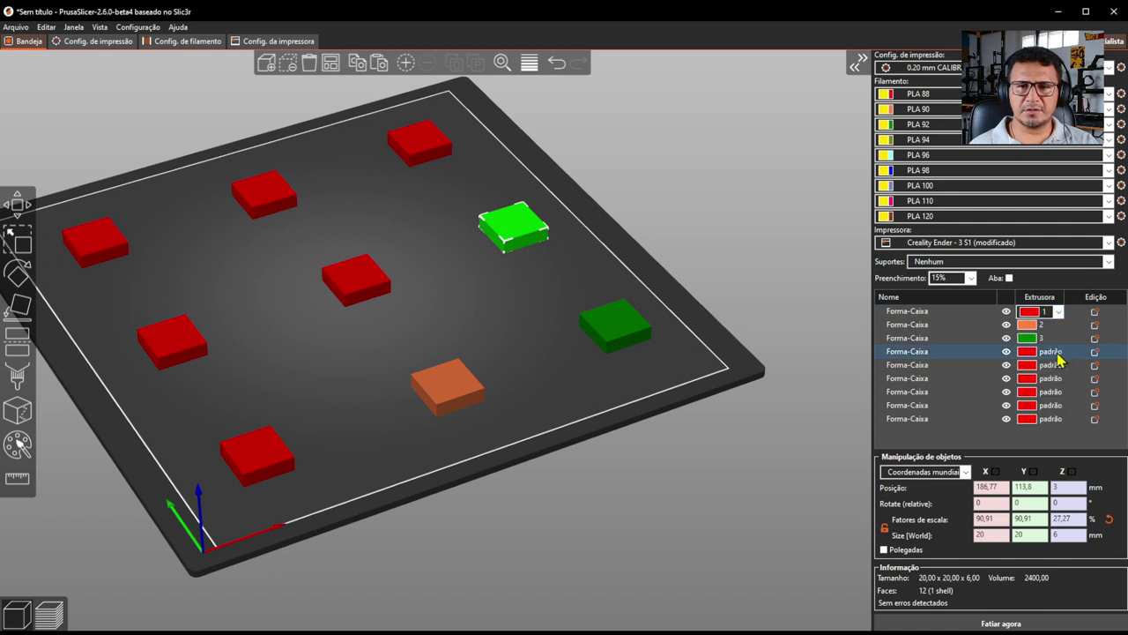
{"action": "left_click", "coordinate": [1057, 354]}
{"action": "left_click", "coordinate": [1059, 353]}
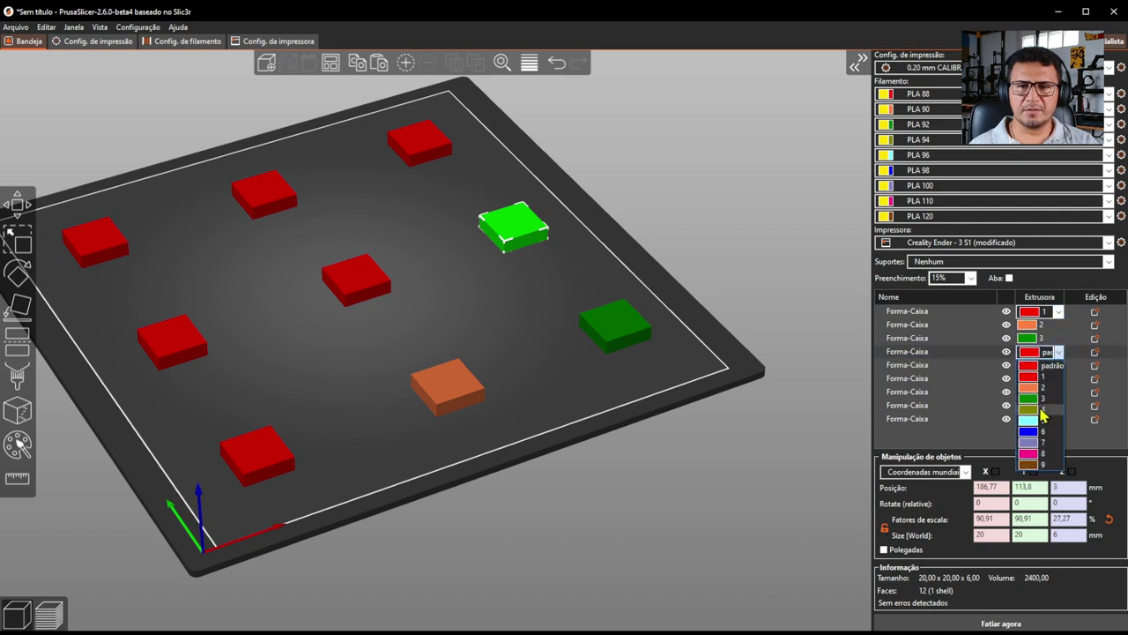
{"action": "left_click", "coordinate": [1041, 410]}
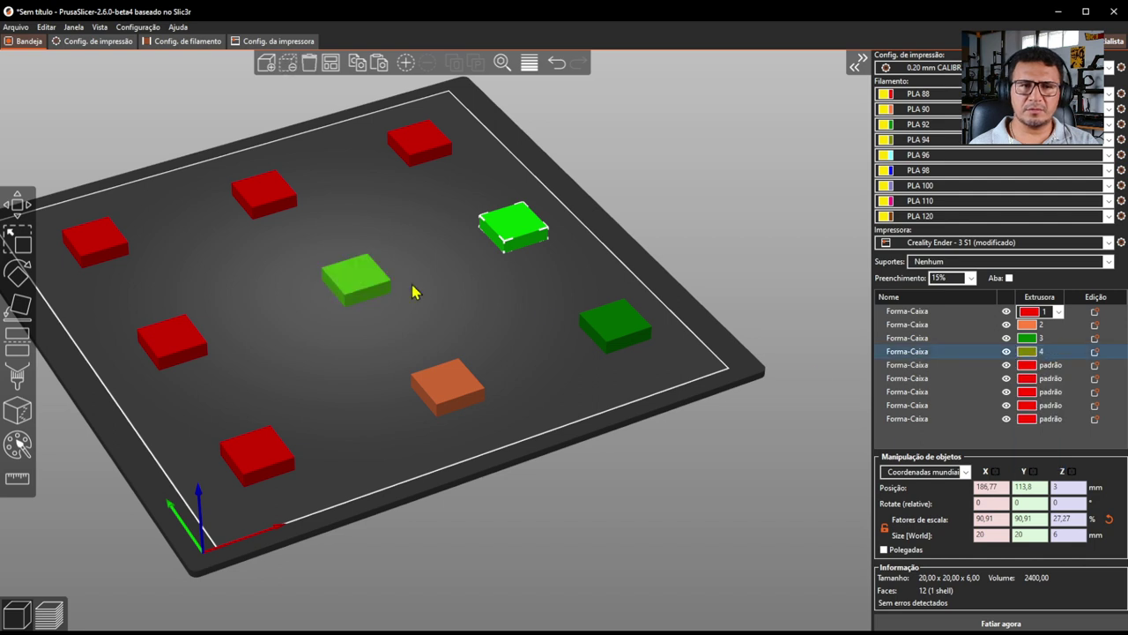
Assign extruder 5 to the box at the centre of the bed
{"action": "left_click", "coordinate": [1060, 366]}
{"action": "left_click", "coordinate": [1062, 367]}
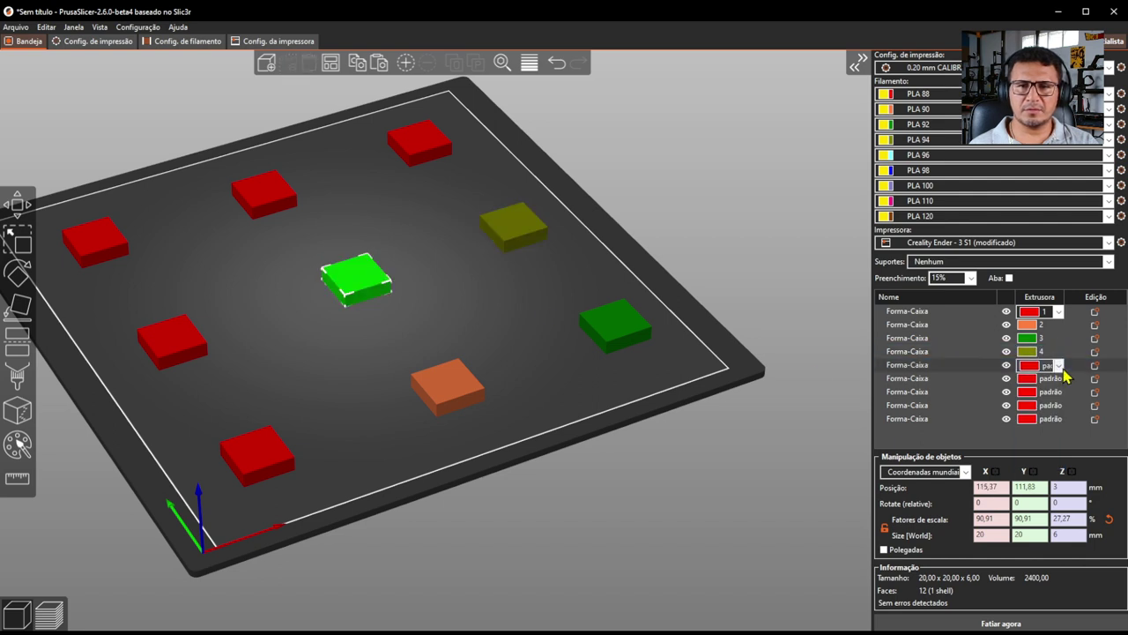
{"action": "left_click", "coordinate": [1063, 370]}
{"action": "left_click", "coordinate": [1041, 435]}
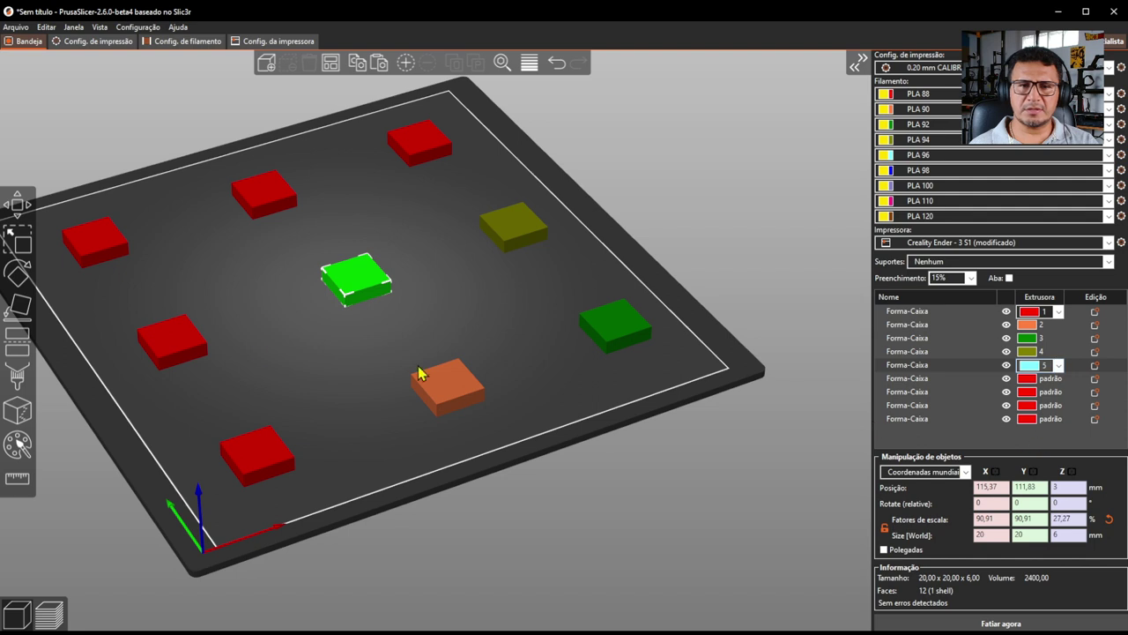
Assign extruder 6 to the middle-row box closest to the bed's Y axis
{"action": "left_click", "coordinate": [194, 353]}
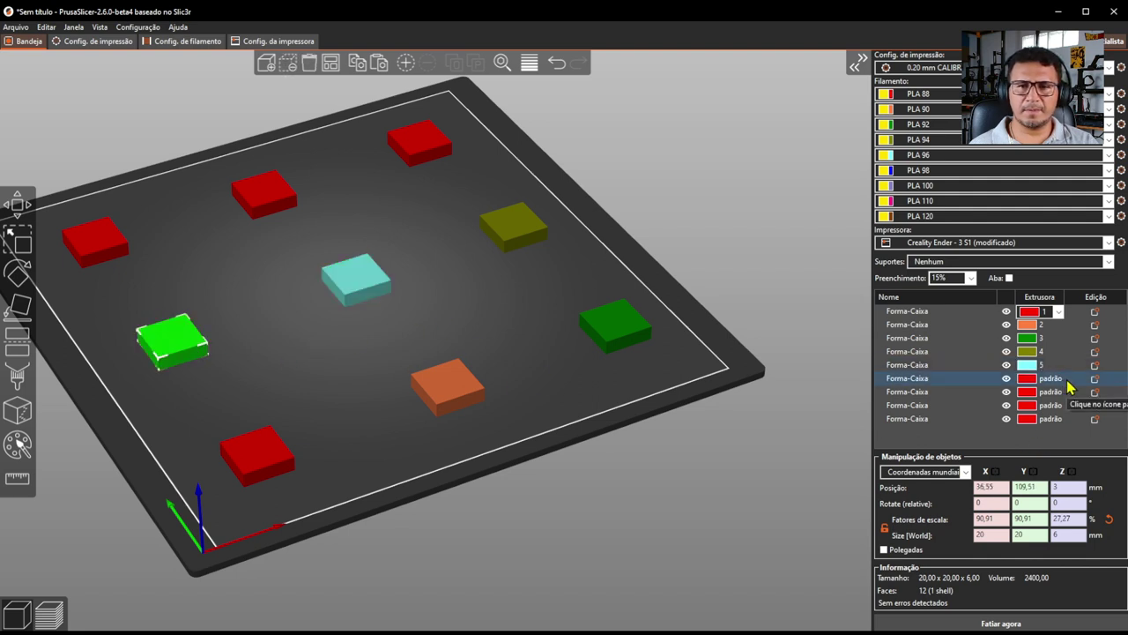
{"action": "left_click", "coordinate": [1053, 379]}
{"action": "left_click", "coordinate": [1059, 379]}
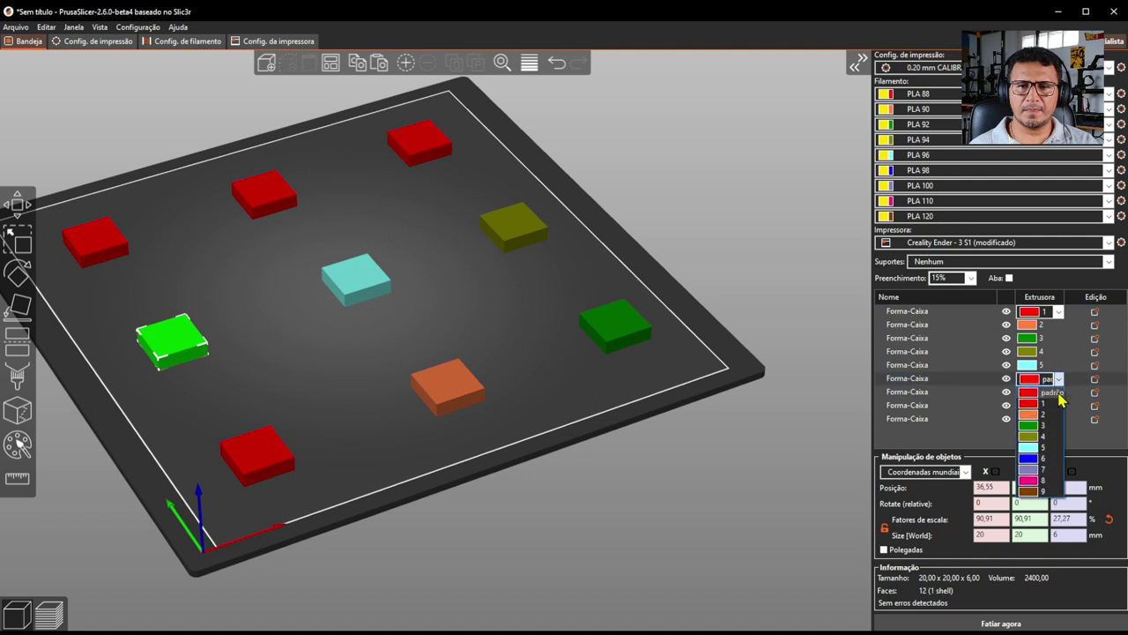
{"action": "left_click", "coordinate": [1048, 458]}
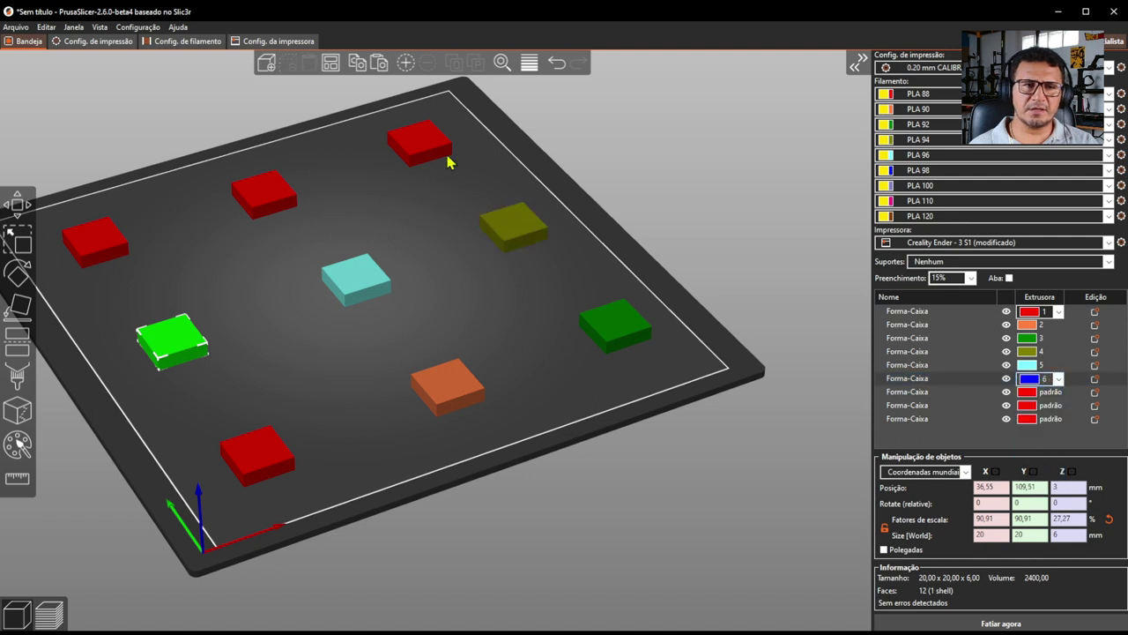
{"action": "left_click", "coordinate": [482, 203]}
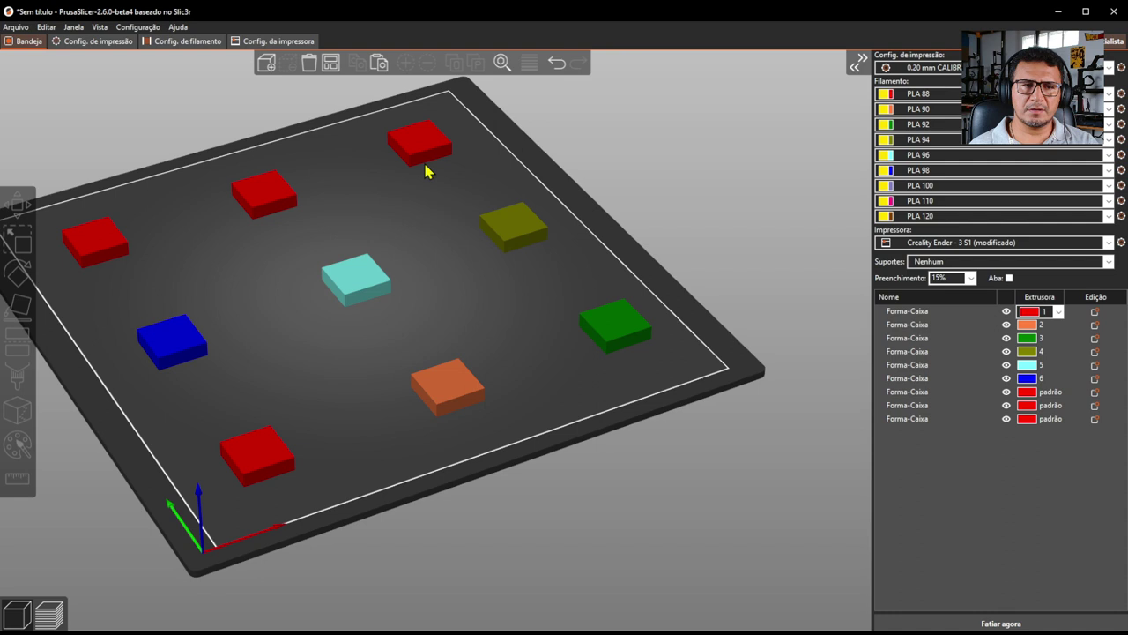
Assign extruder 7 to the back-row box closest to the bed's Y axis
{"action": "left_click", "coordinate": [419, 151]}
{"action": "left_click", "coordinate": [1055, 394]}
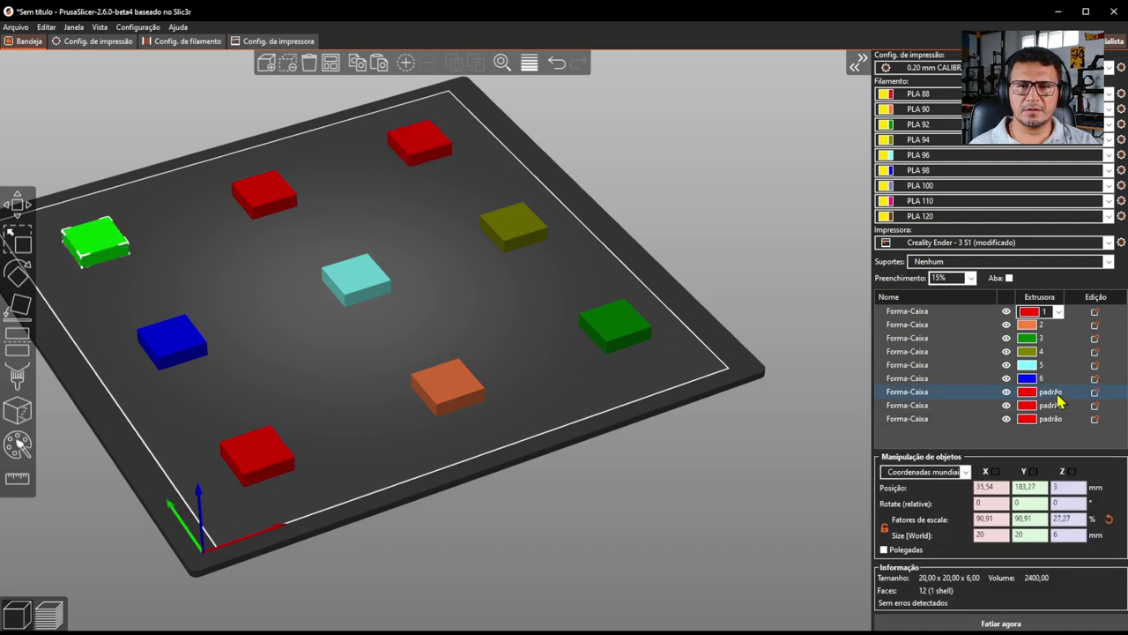
{"action": "left_click", "coordinate": [1062, 395]}
{"action": "left_click", "coordinate": [1059, 392]}
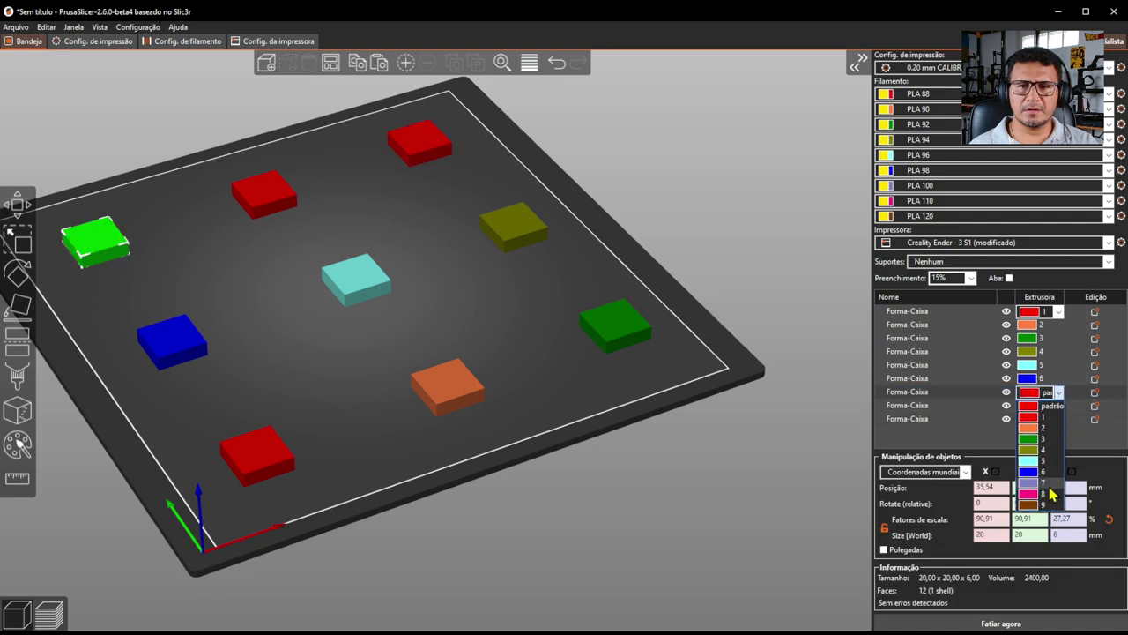
{"action": "left_click", "coordinate": [1043, 487]}
Assign extruder 8 to the middle box of the back row
{"action": "left_click", "coordinate": [293, 193]}
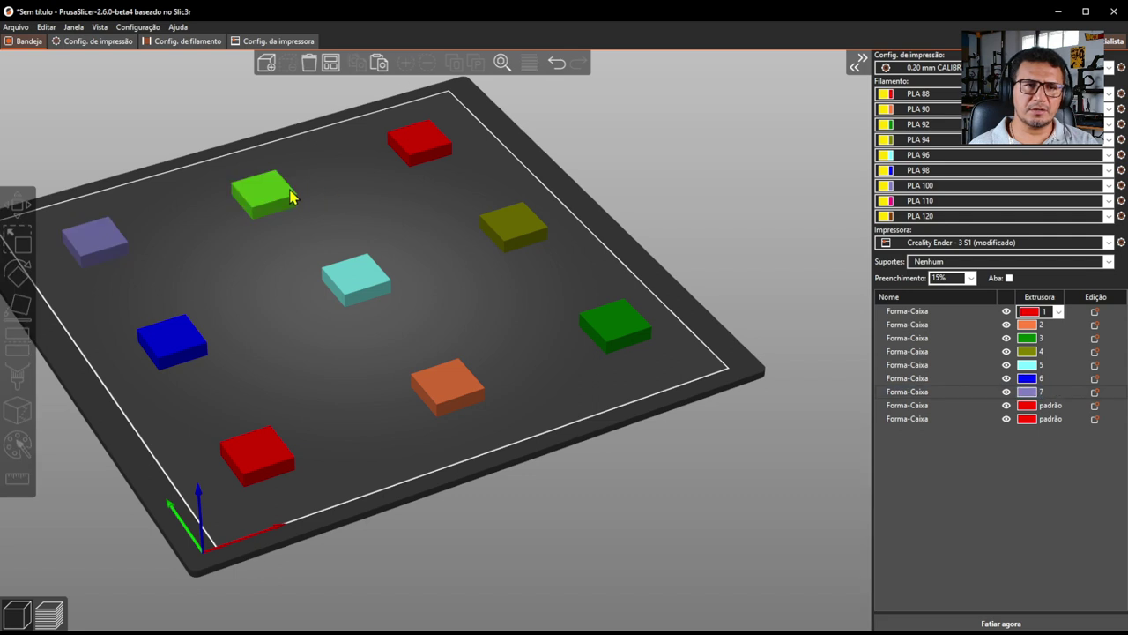
{"action": "left_click", "coordinate": [1056, 407]}
{"action": "left_click", "coordinate": [1057, 406]}
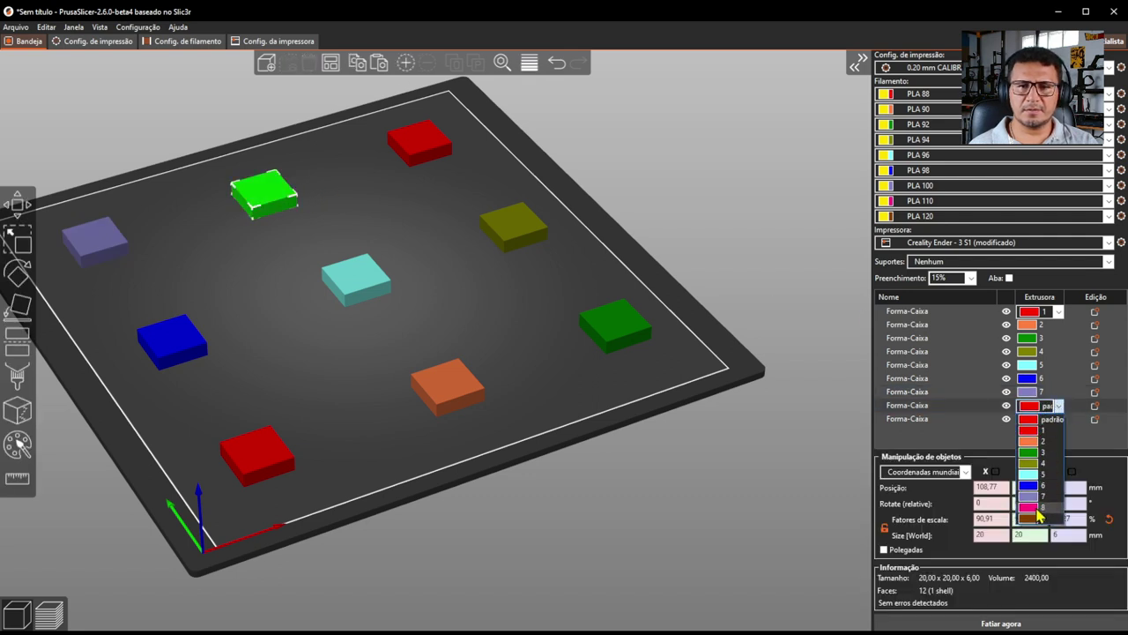
{"action": "left_click", "coordinate": [1042, 508]}
{"action": "left_click", "coordinate": [189, 206]}
Assign extruder 9 to the last box, in the bed corner opposite the origin
{"action": "left_click", "coordinate": [120, 250]}
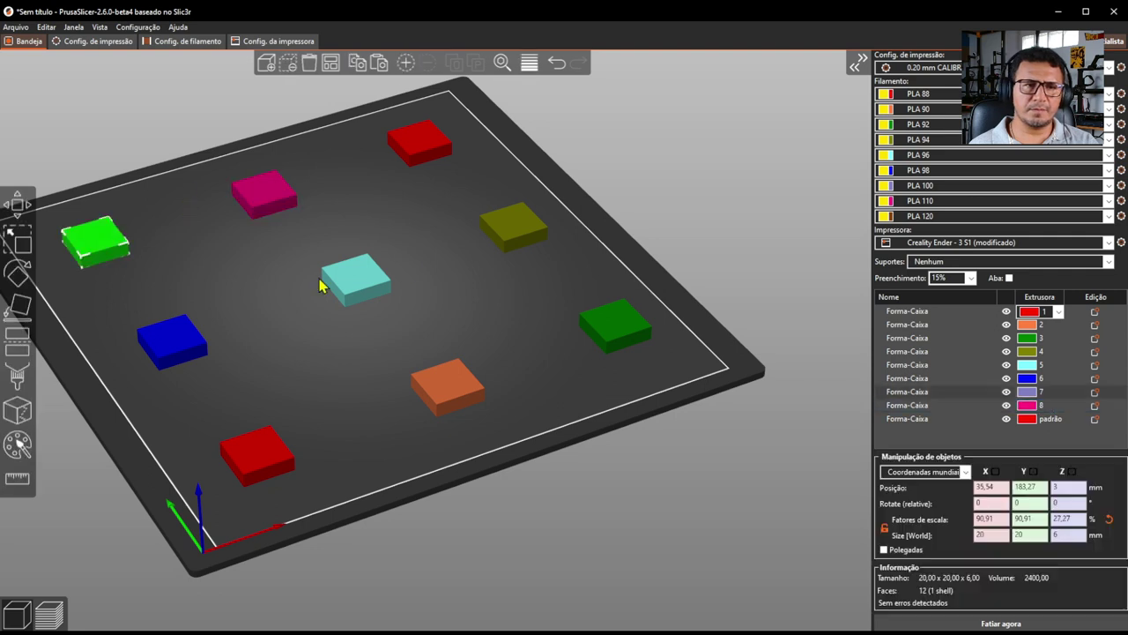
{"action": "left_click", "coordinate": [1049, 419]}
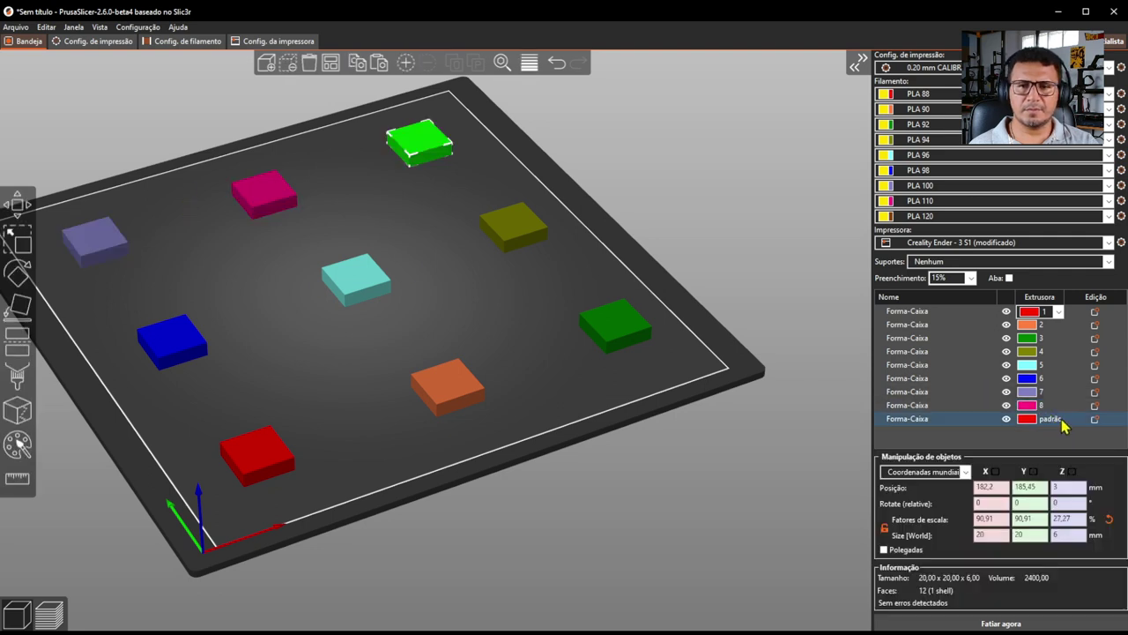
{"action": "right_click", "coordinate": [1068, 429]}
{"action": "left_click", "coordinate": [1053, 425]}
{"action": "left_click", "coordinate": [1060, 426]}
{"action": "left_click", "coordinate": [1057, 422]}
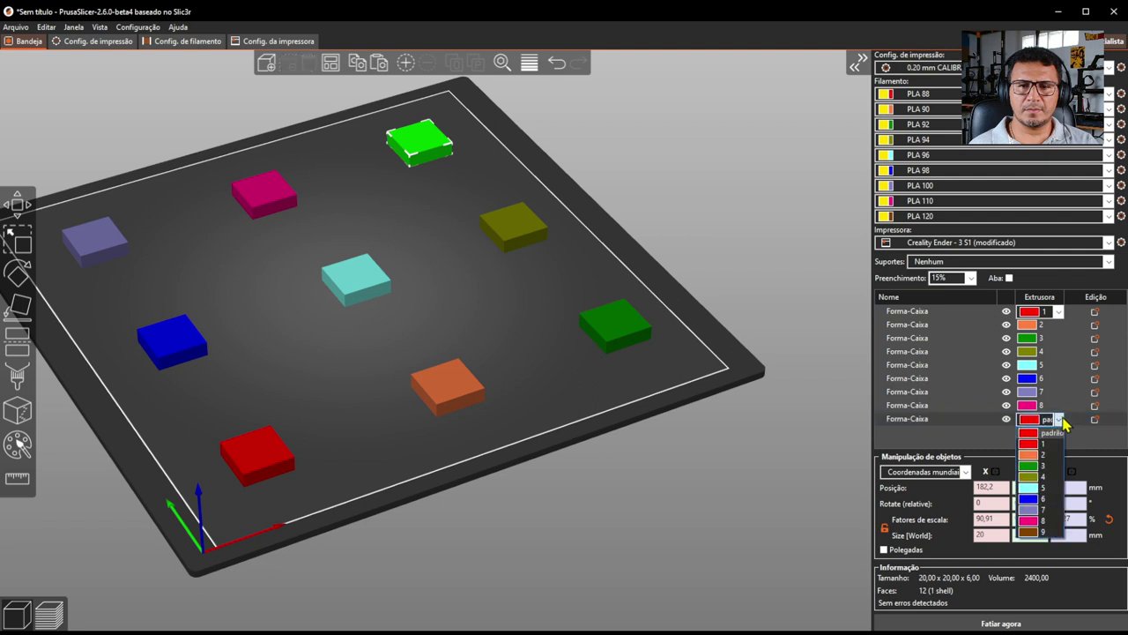
{"action": "left_click", "coordinate": [1029, 532]}
{"action": "left_click", "coordinate": [395, 230]}
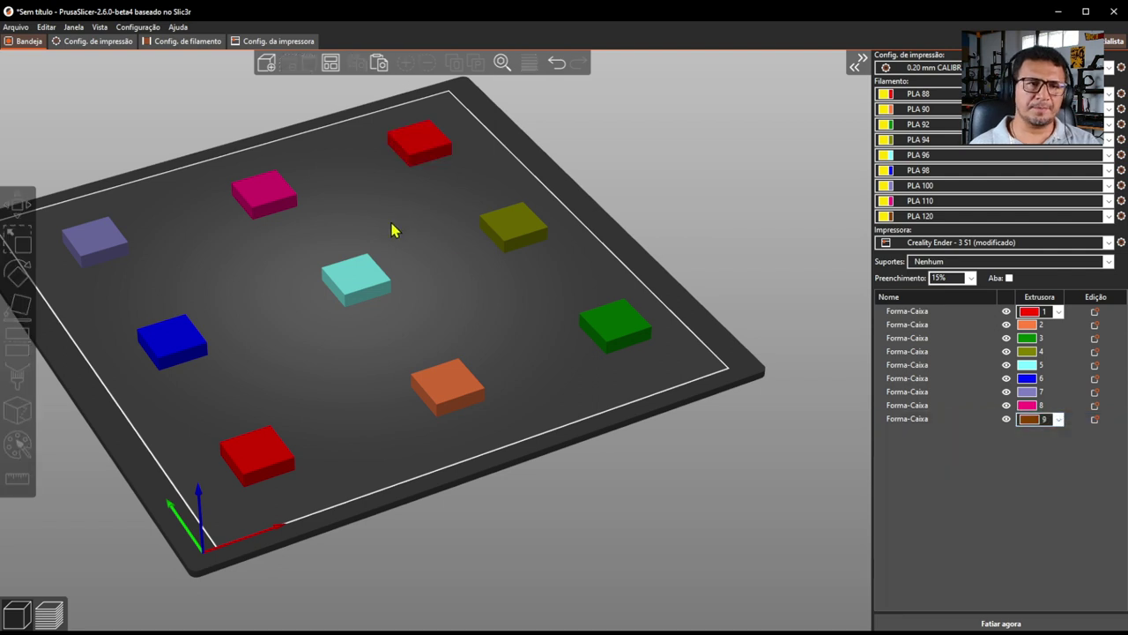
{"action": "left_click_drag", "start_coordinate": [366, 179], "coordinate": [372, 190]}
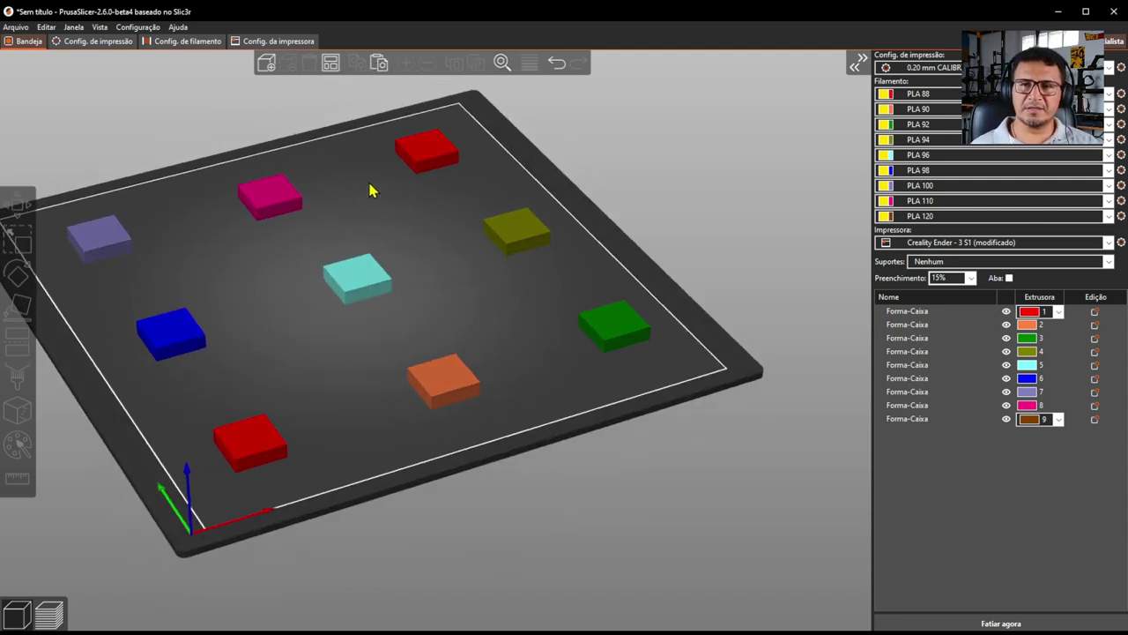
{"action": "middle_click_drag", "start_coordinate": [348, 238], "coordinate": [495, 310]}
{"action": "left_click_drag", "start_coordinate": [495, 310], "coordinate": [516, 317]}
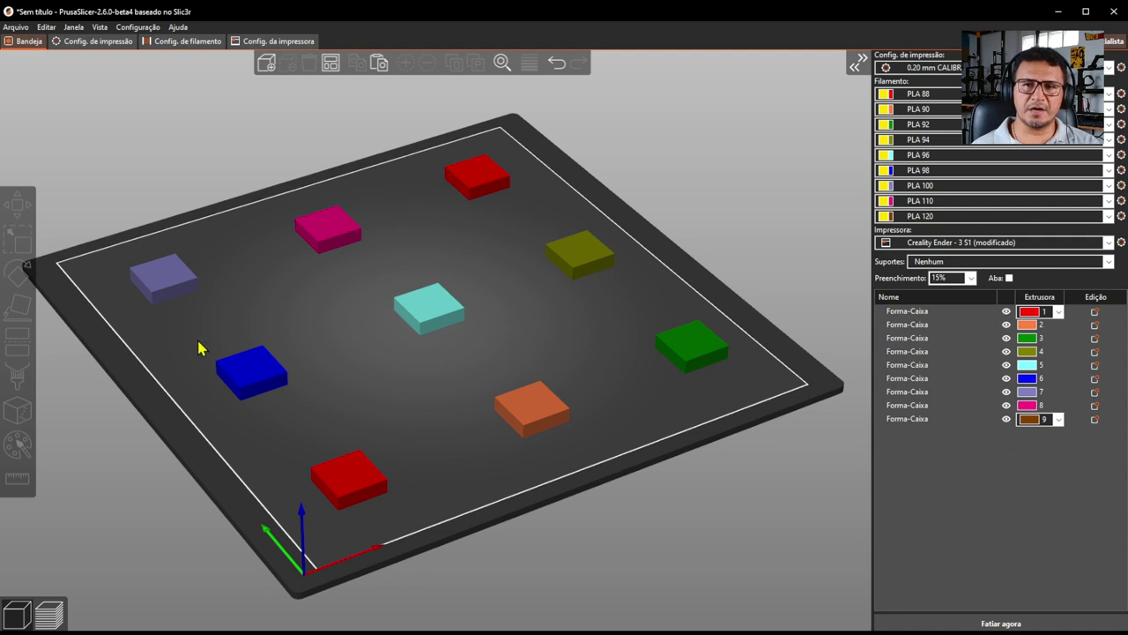
Enable completing individual objects under sequential printing in the print profile's output options
{"action": "left_click_drag", "start_coordinate": [710, 409], "coordinate": [702, 417]}
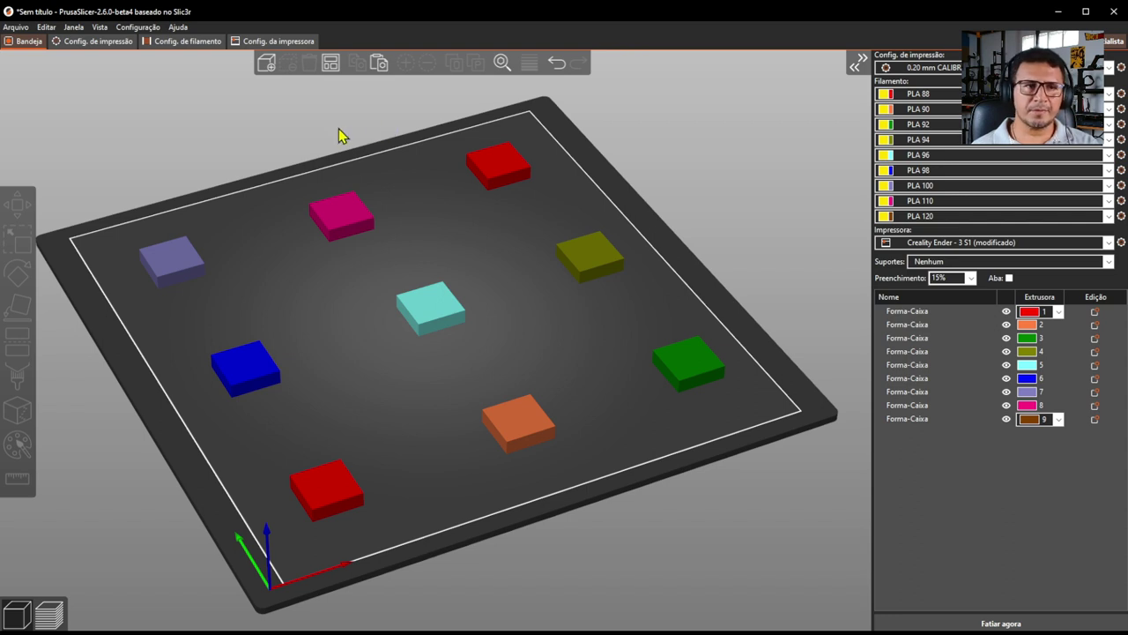
{"action": "left_click", "coordinate": [97, 41]}
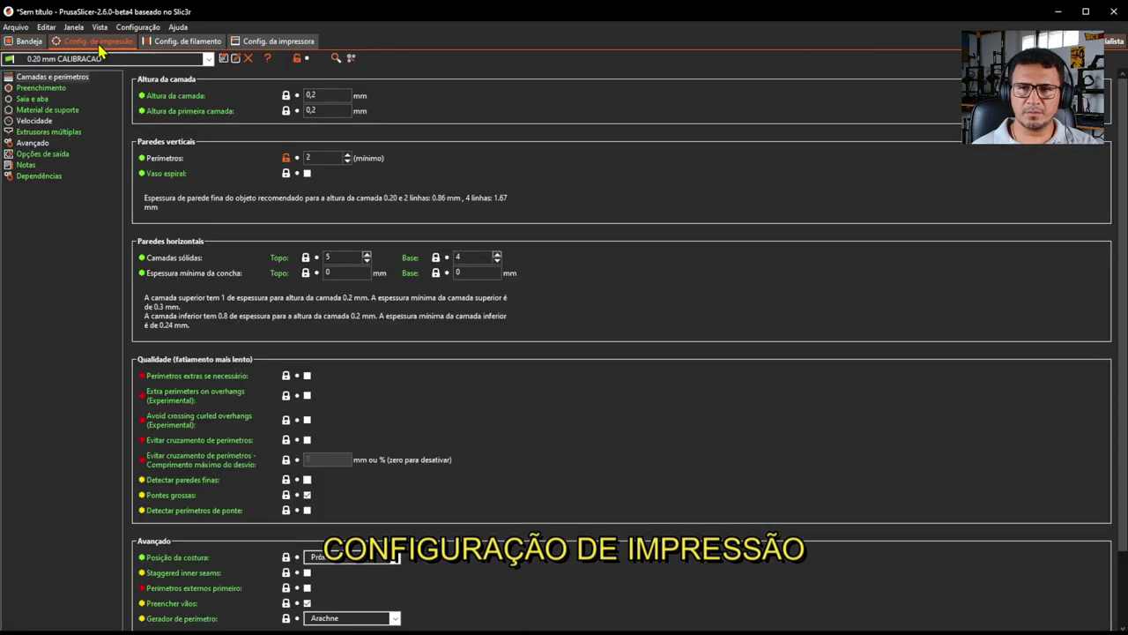
{"action": "left_click", "coordinate": [41, 155]}
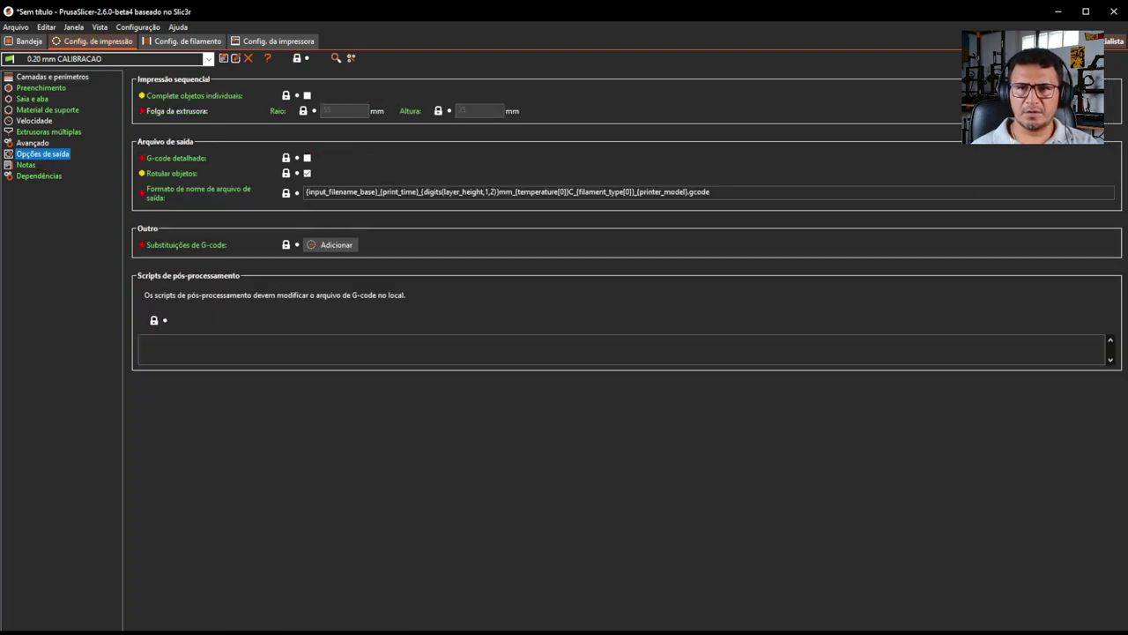
{"action": "mouse_move", "coordinate": [303, 97]}
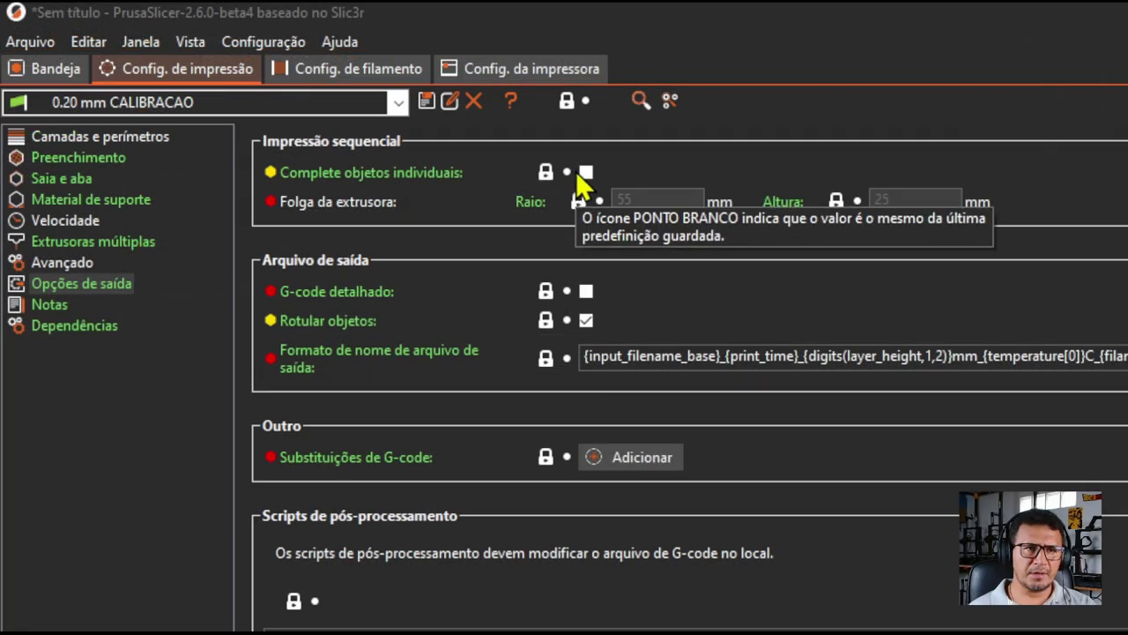
{"action": "mouse_move", "coordinate": [585, 173]}
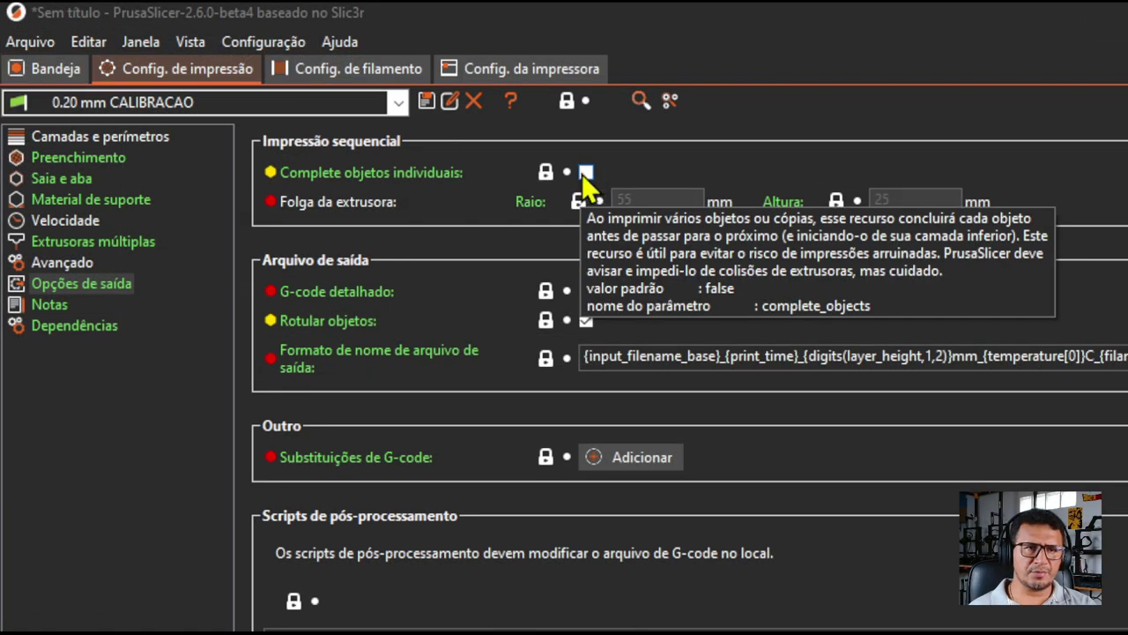
{"action": "left_click", "coordinate": [587, 173]}
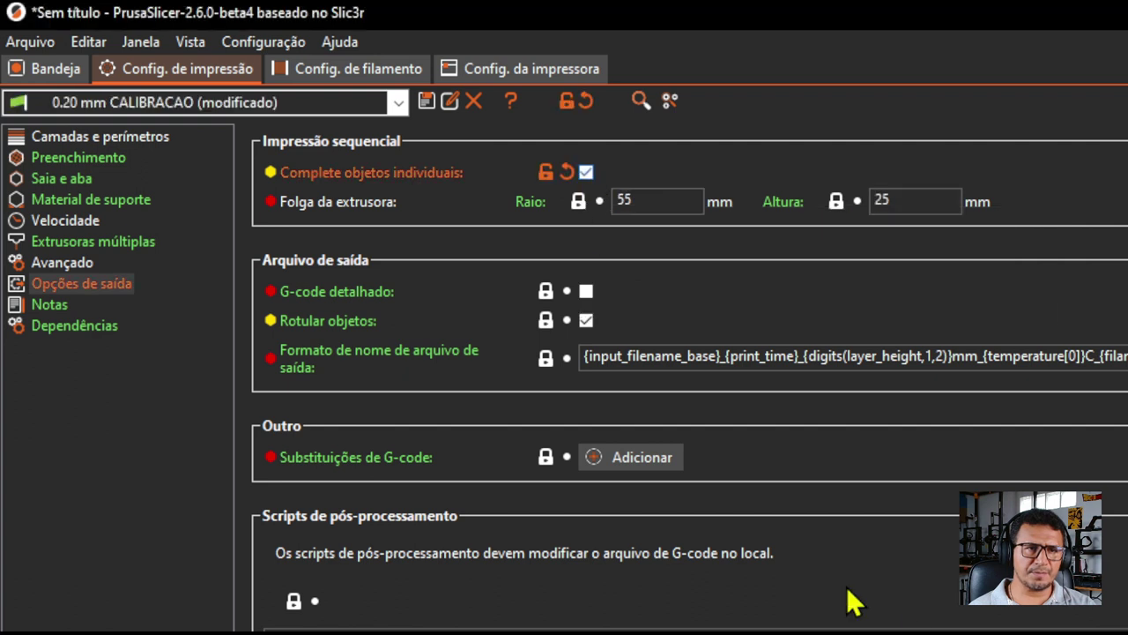
{"action": "mouse_move", "coordinate": [698, 371]}
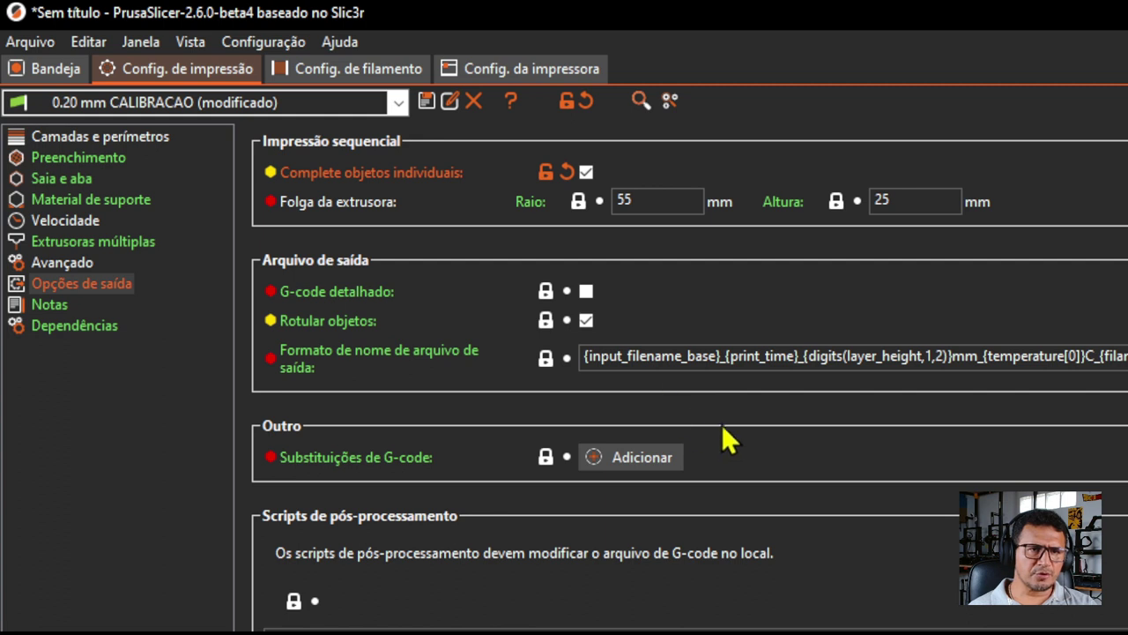
{"action": "mouse_move", "coordinate": [582, 322]}
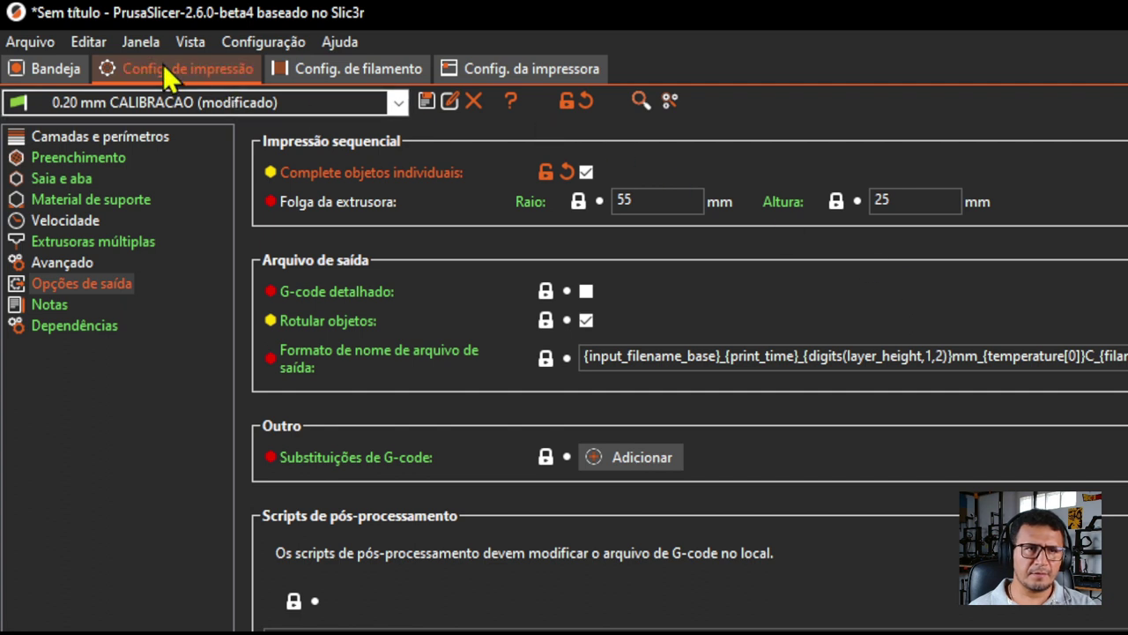
Show the object labels on the bed and nudge the middle-row box nearest the Y axis to about X 38.29, Y 110.67 mm
{"action": "left_click", "coordinate": [37, 68]}
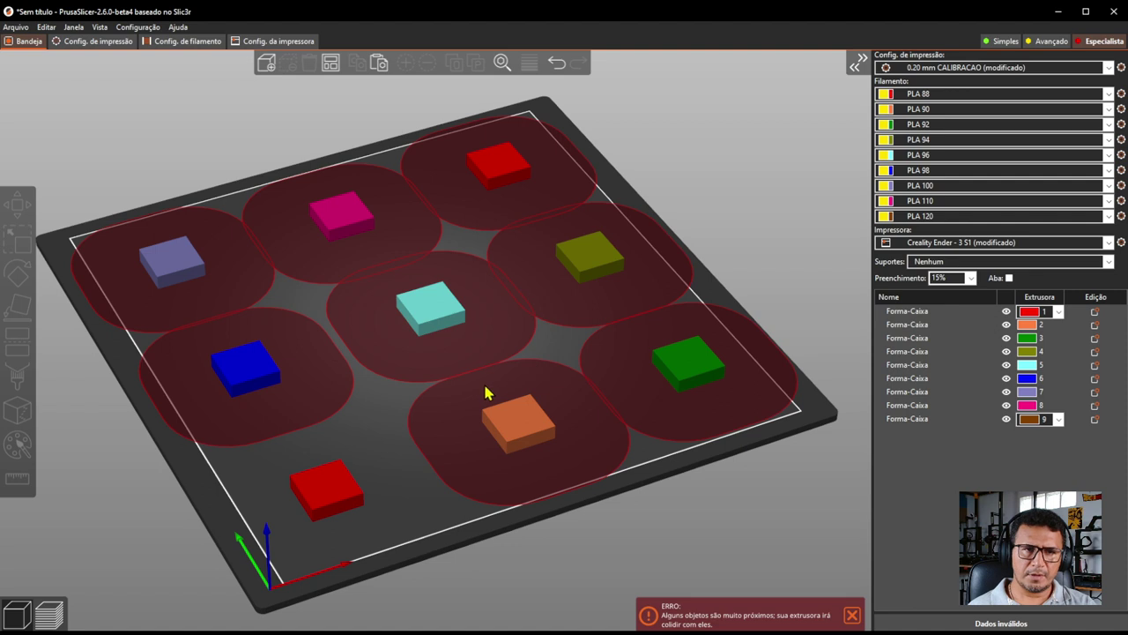
{"action": "left_click", "coordinate": [348, 499]}
{"action": "left_click", "coordinate": [435, 492]}
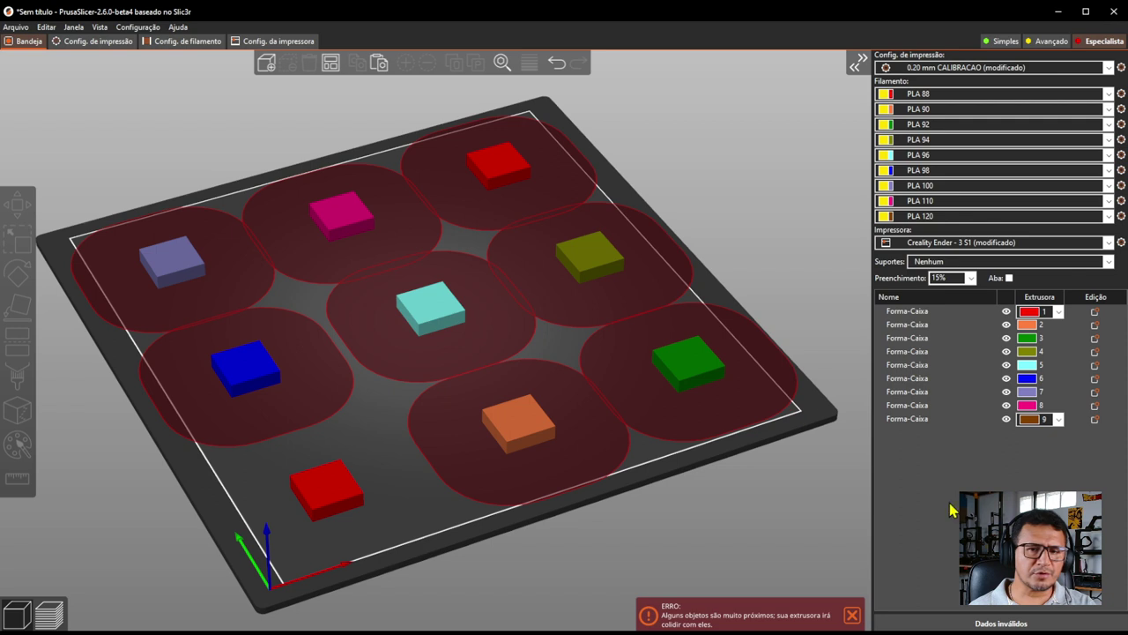
{"action": "left_click", "coordinate": [99, 28]}
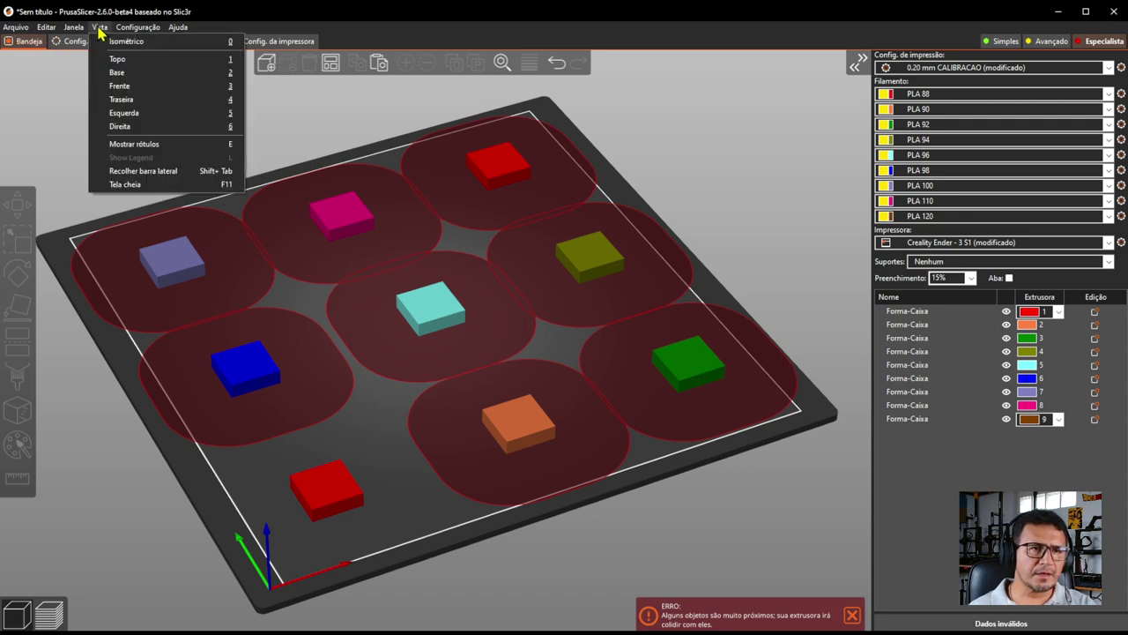
{"action": "left_click", "coordinate": [172, 145]}
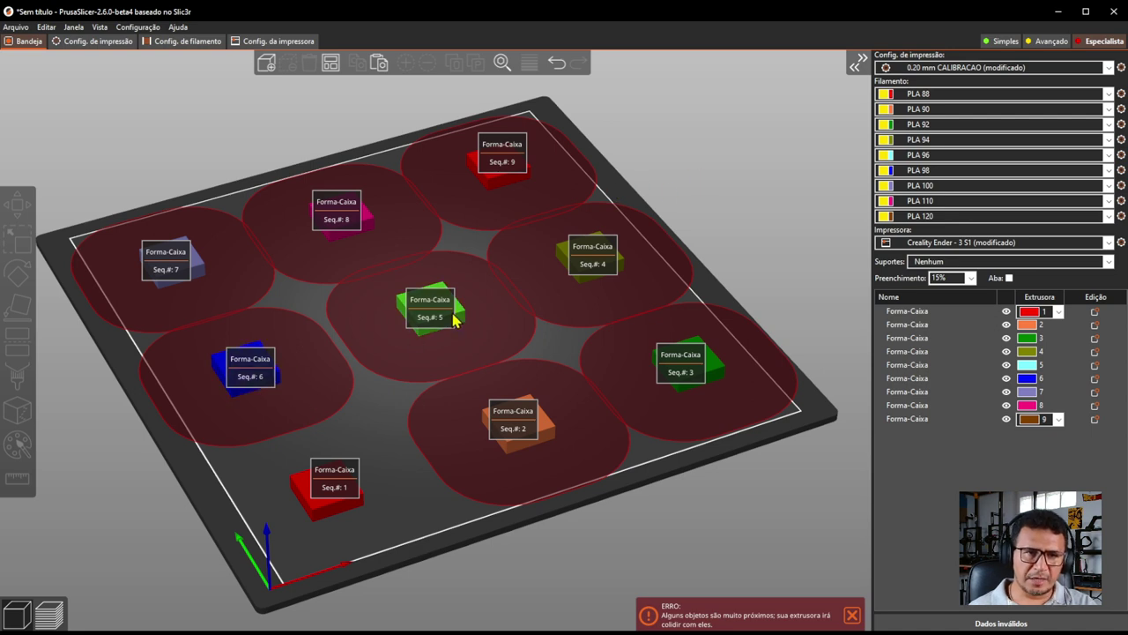
{"action": "left_click_drag", "start_coordinate": [276, 376], "coordinate": [279, 373]}
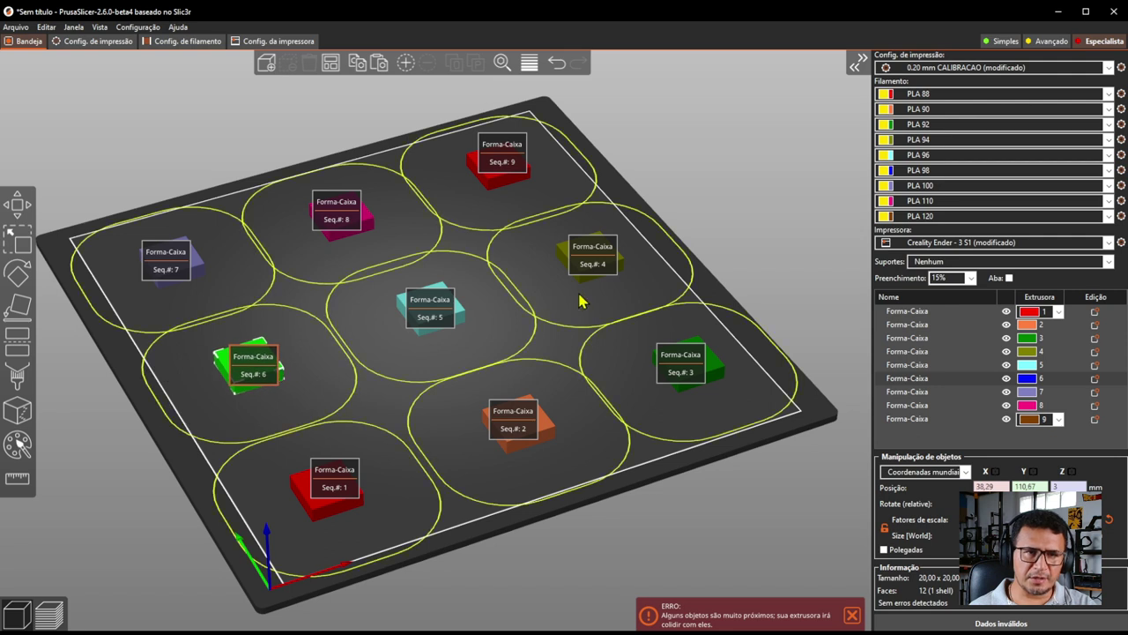
{"action": "left_click", "coordinate": [744, 188]}
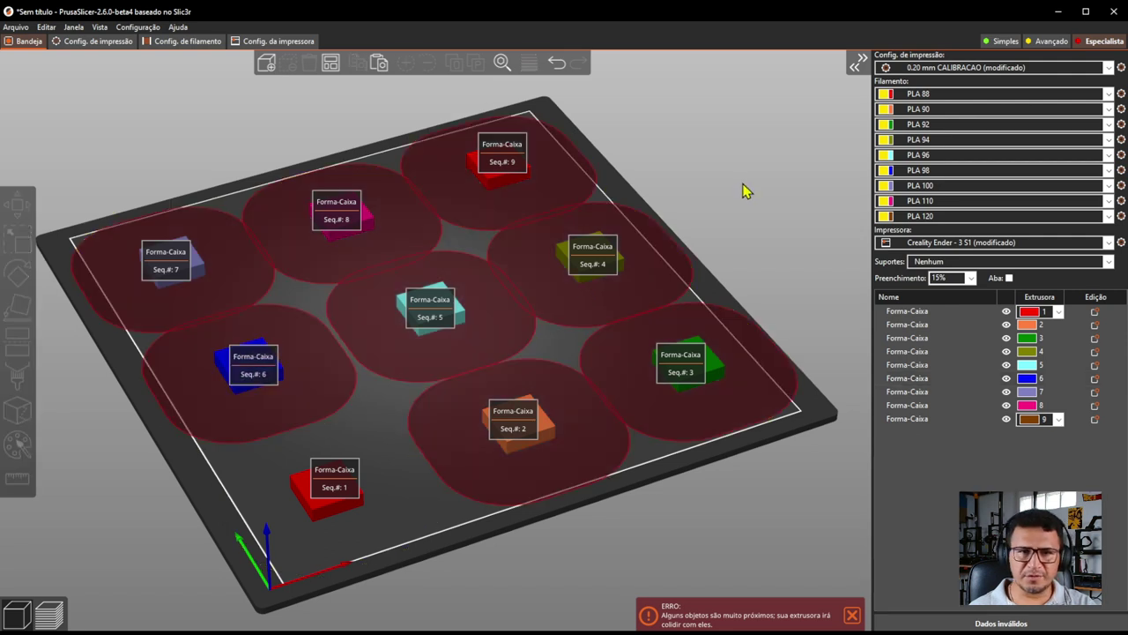
Try an extruder clearance radius of 45 mm in the sequential printing settings
{"action": "left_click", "coordinate": [104, 44]}
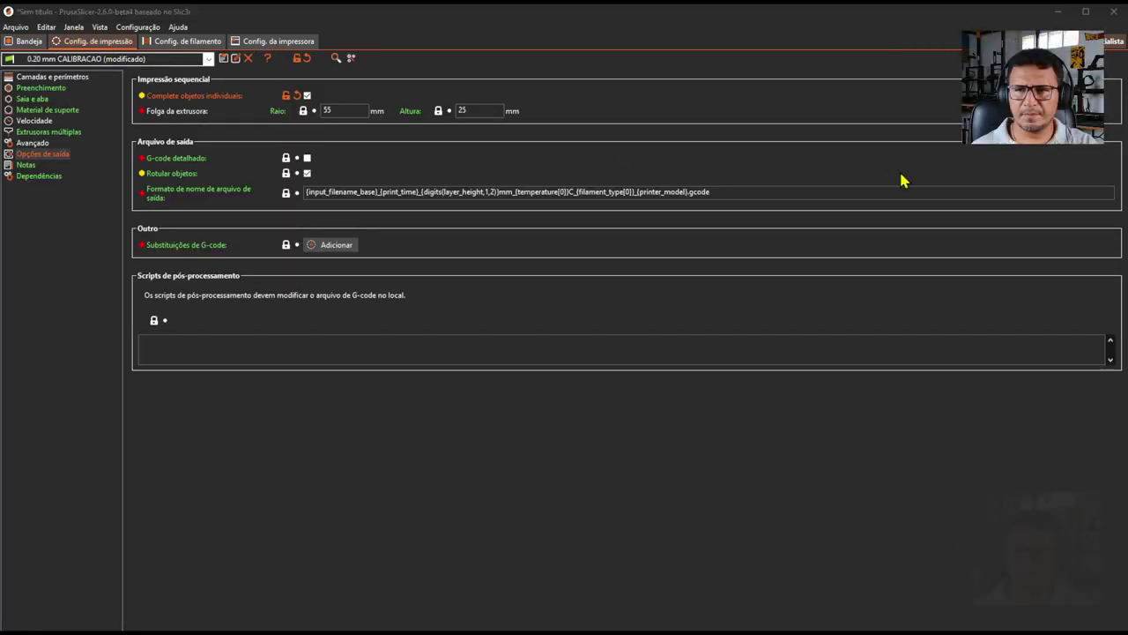
{"action": "double_click", "coordinate": [345, 109]}
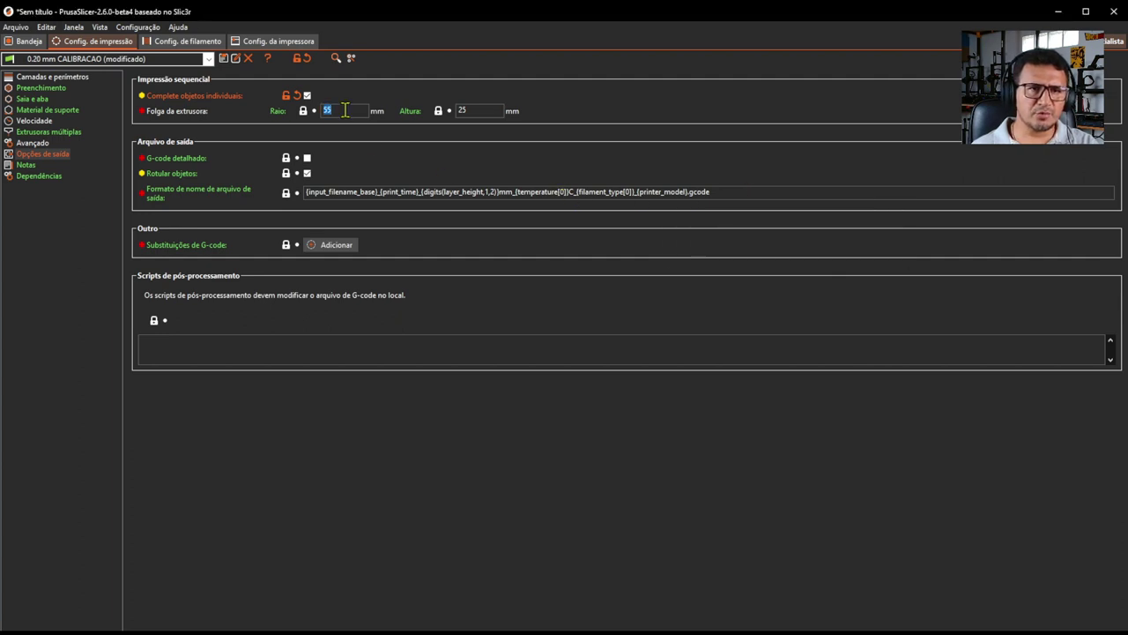
{"action": "type", "text": "45"}
{"action": "key", "text": "Return"}
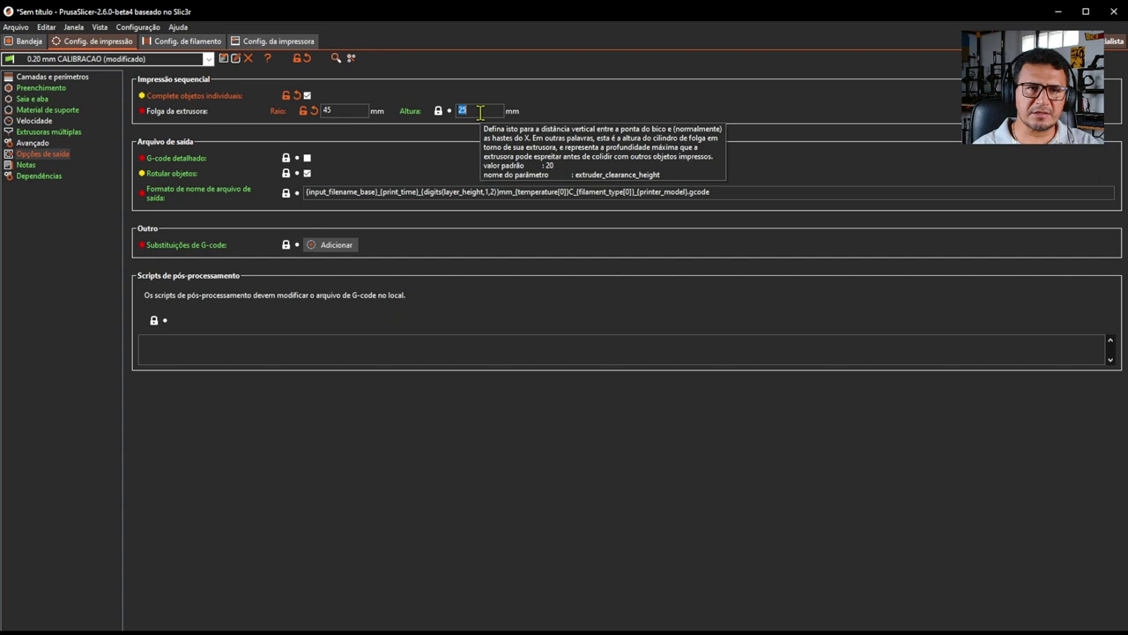
{"action": "type", "text": "4"}
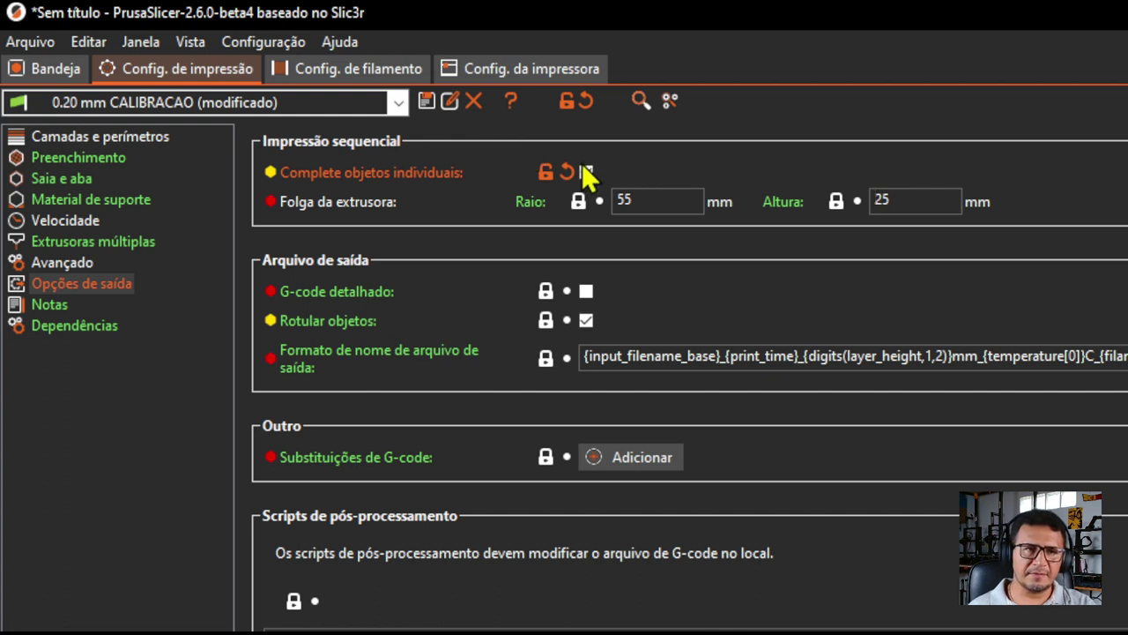
Set the extruder clearance to a radius of 45 mm and a height of 30 mm
{"action": "double_click", "coordinate": [639, 193]}
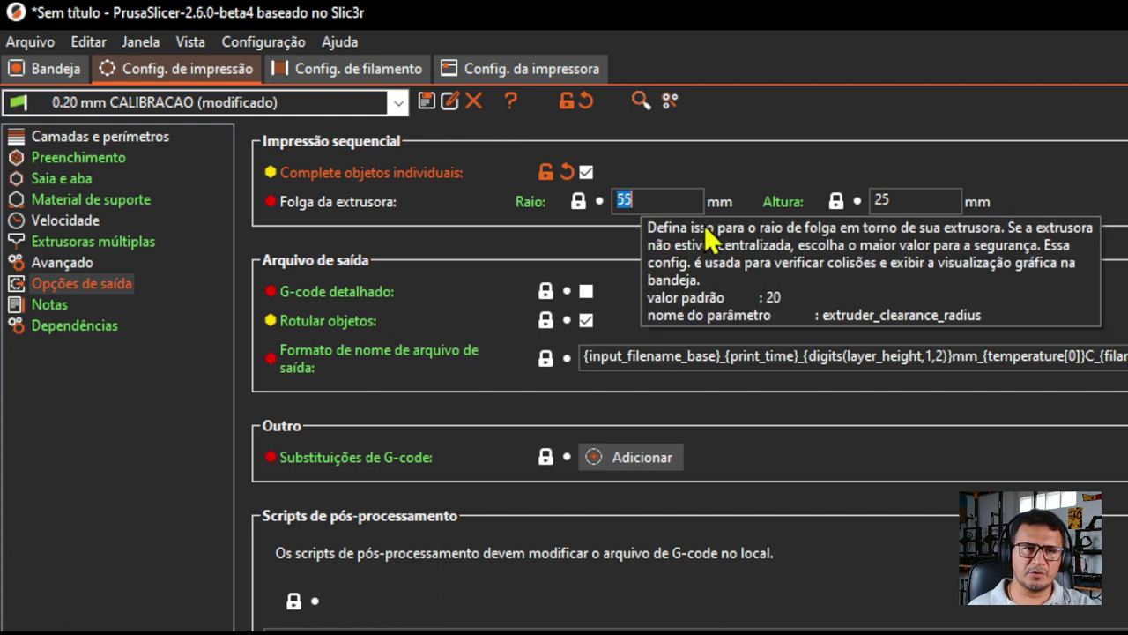
{"action": "type", "text": "45"}
{"action": "key", "text": "Return"}
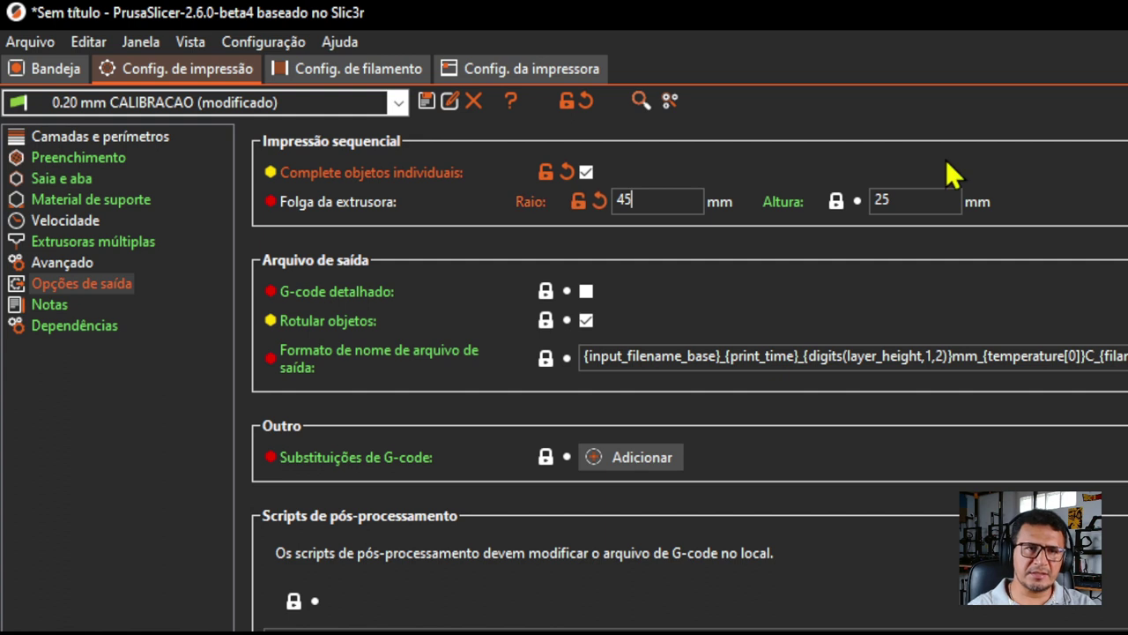
{"action": "double_click", "coordinate": [921, 191]}
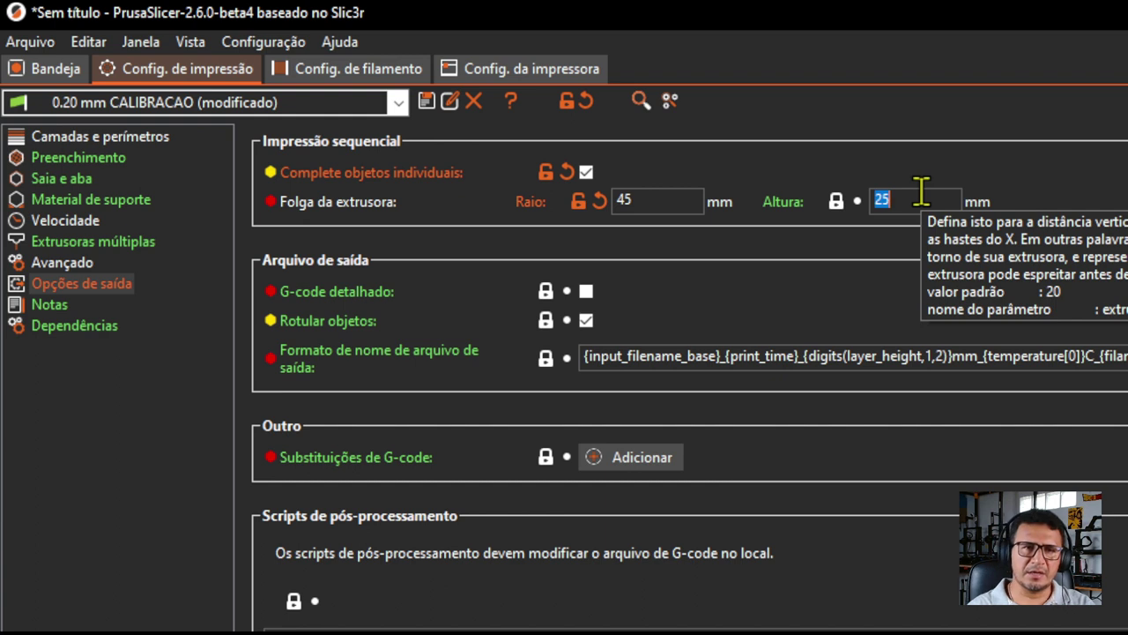
{"action": "type", "text": "30"}
{"action": "key", "text": "Return"}
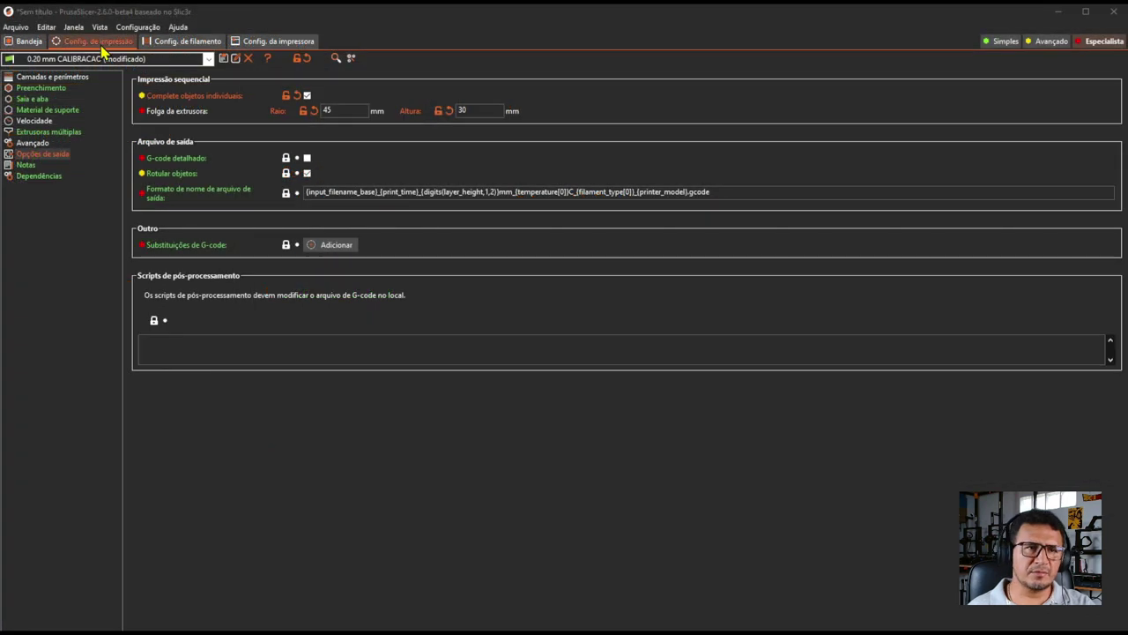
Nudge boxes 1 to 4 on the bed to space their clearance outlines, placing box 4 at about X 181.05, Y 110.86 mm
{"action": "left_click", "coordinate": [27, 41]}
{"action": "left_click_drag", "start_coordinate": [328, 518], "coordinate": [336, 521]}
{"action": "left_click_drag", "start_coordinate": [548, 435], "coordinate": [541, 442]}
{"action": "left_click_drag", "start_coordinate": [711, 369], "coordinate": [702, 383]}
{"action": "left_click_drag", "start_coordinate": [604, 275], "coordinate": [592, 278]}
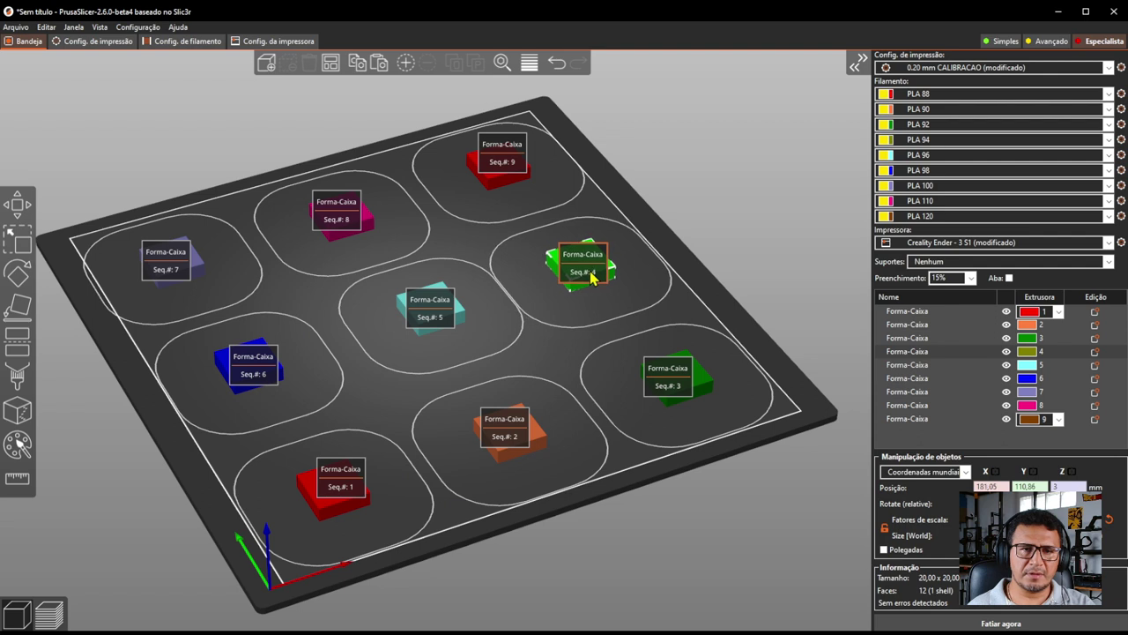
Nudge boxes 5 to 9 so their clearance outlines stay apart, placing box 9 at about X 179.08, Y 182.65 mm
{"action": "left_click_drag", "start_coordinate": [433, 327], "coordinate": [427, 334]}
{"action": "left_click_drag", "start_coordinate": [238, 381], "coordinate": [243, 380]}
{"action": "left_click_drag", "start_coordinate": [166, 265], "coordinate": [181, 266]}
{"action": "left_click_drag", "start_coordinate": [369, 226], "coordinate": [374, 222]}
{"action": "left_click", "coordinate": [502, 178]}
{"action": "left_click_drag", "start_coordinate": [502, 179], "coordinate": [496, 182]}
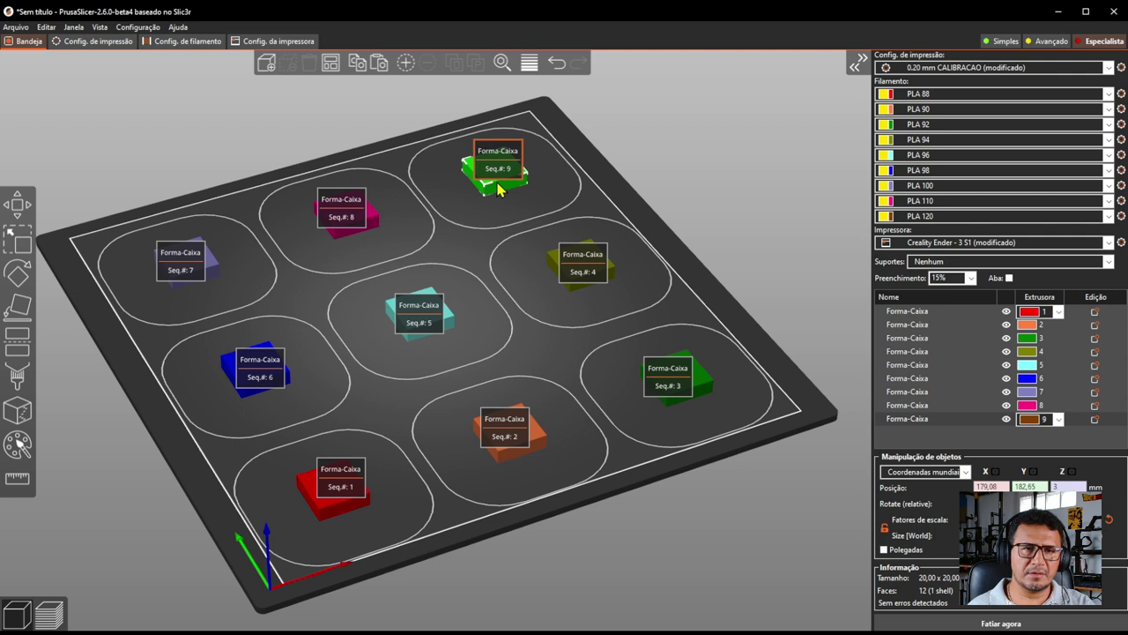
Slice the plate with all nine boxes
{"action": "left_click_drag", "start_coordinate": [769, 582], "coordinate": [774, 589]}
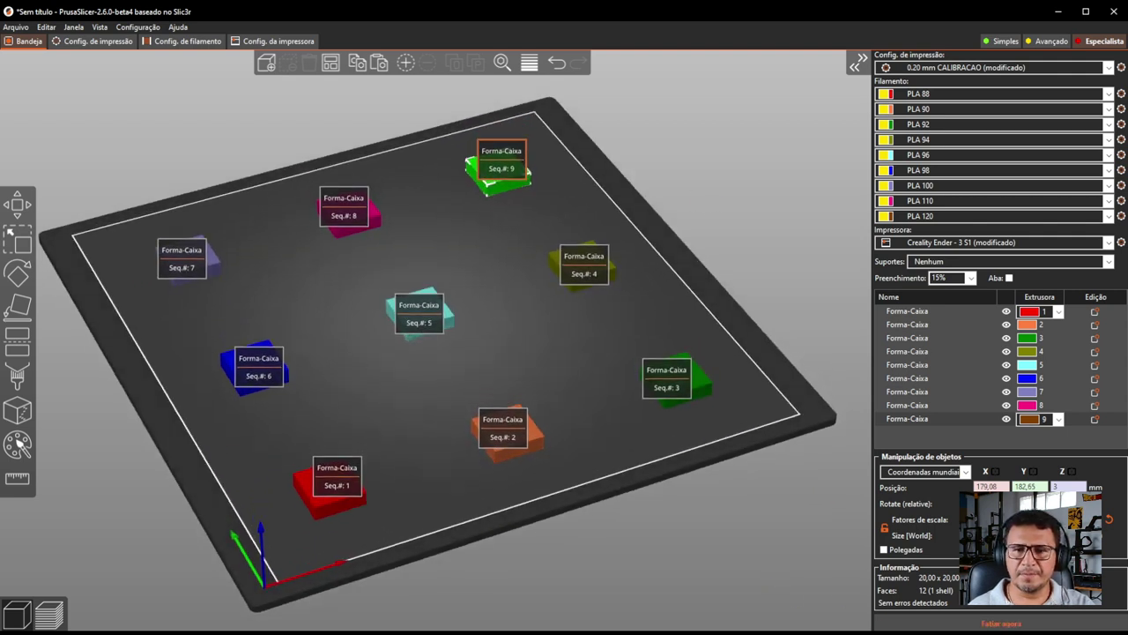
{"action": "key", "text": "ctrl+r"}
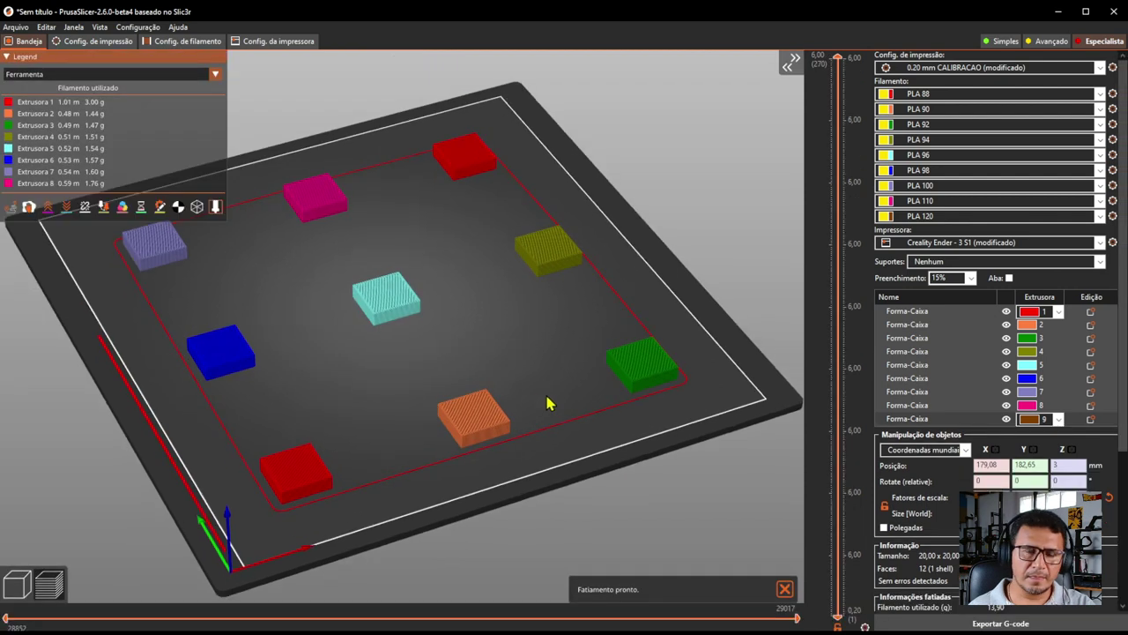
Examine the sliced preview of the nine boxes, checking their layers, extruder colours and the skirt around them
{"action": "right_click_drag", "start_coordinate": [565, 373], "coordinate": [582, 377]}
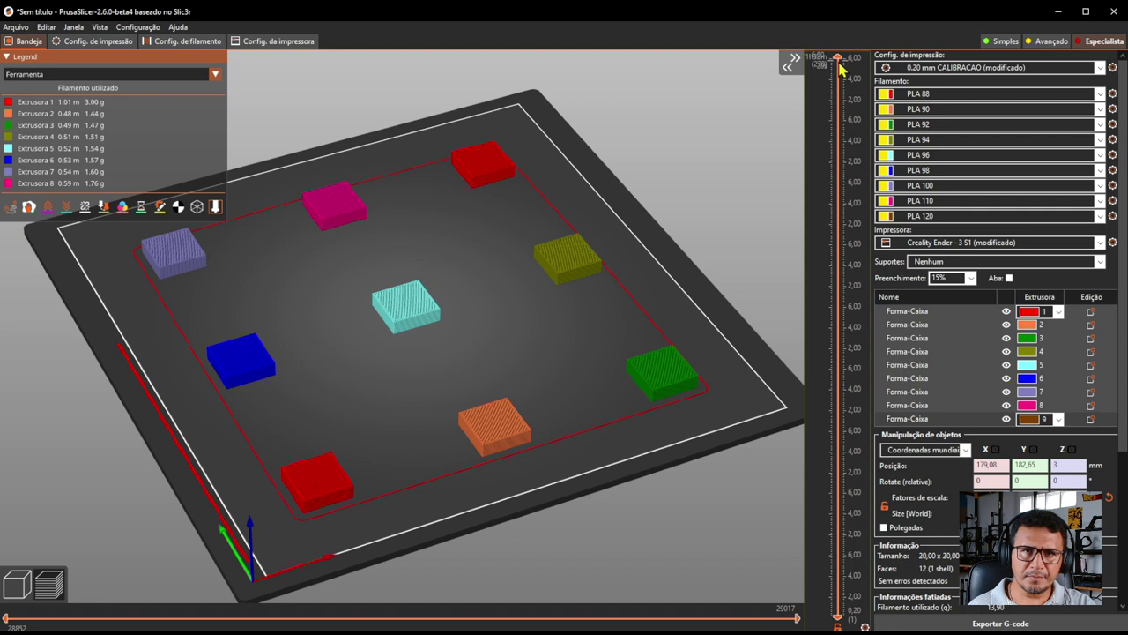
{"action": "mouse_move", "coordinate": [840, 60]}
{"action": "left_mouse_down"}
{"action": "mouse_move", "coordinate": [822, 412]}
{"action": "mouse_move", "coordinate": [821, 547]}
{"action": "mouse_move", "coordinate": [835, 615]}
{"action": "mouse_move", "coordinate": [810, 325]}
{"action": "mouse_move", "coordinate": [834, 59]}
{"action": "left_mouse_up"}
{"action": "left_click_drag", "start_coordinate": [696, 157], "coordinate": [696, 156]}
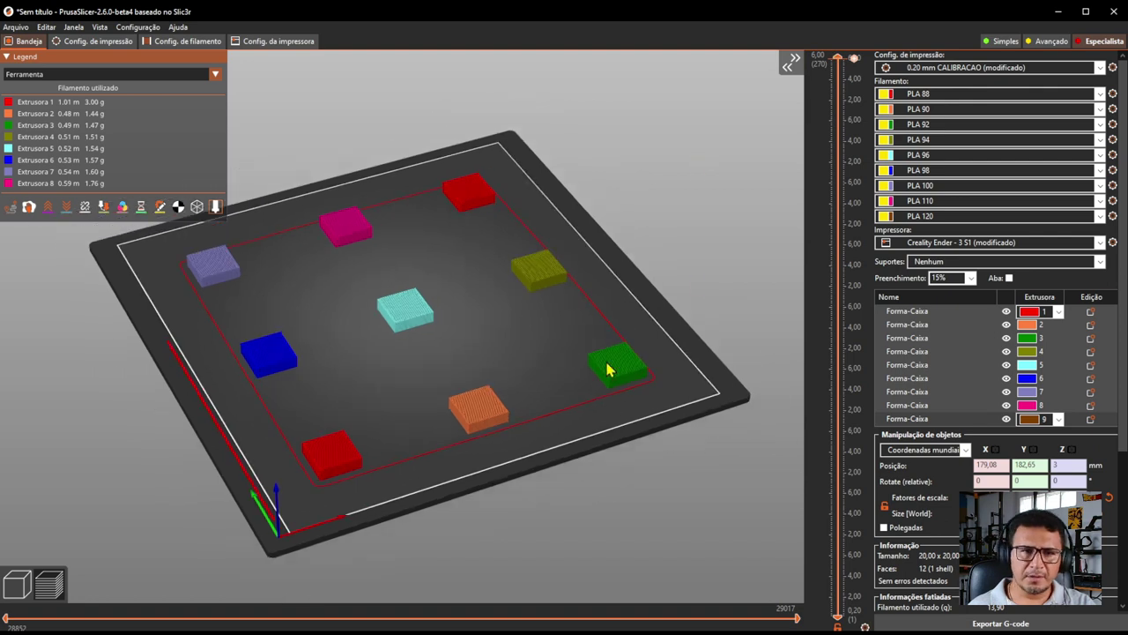
{"action": "left_click_drag", "start_coordinate": [606, 360], "coordinate": [662, 334]}
{"action": "middle_click_drag", "start_coordinate": [661, 298], "coordinate": [667, 273]}
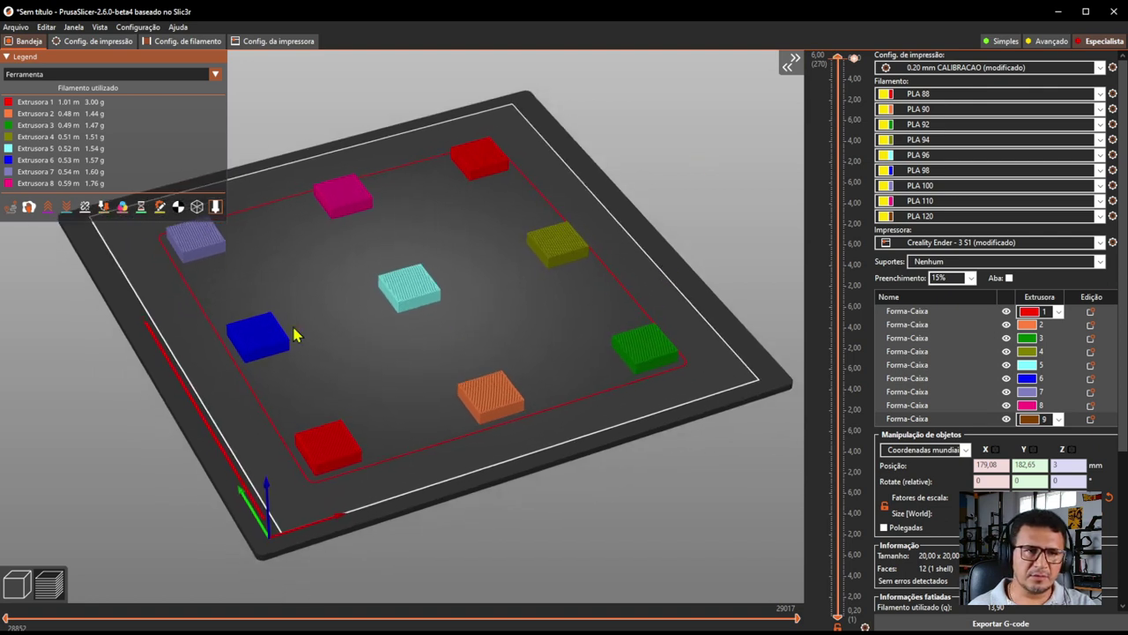
{"action": "scroll", "coordinate": [312, 516], "scroll_direction": "up", "scroll_amount": 4}
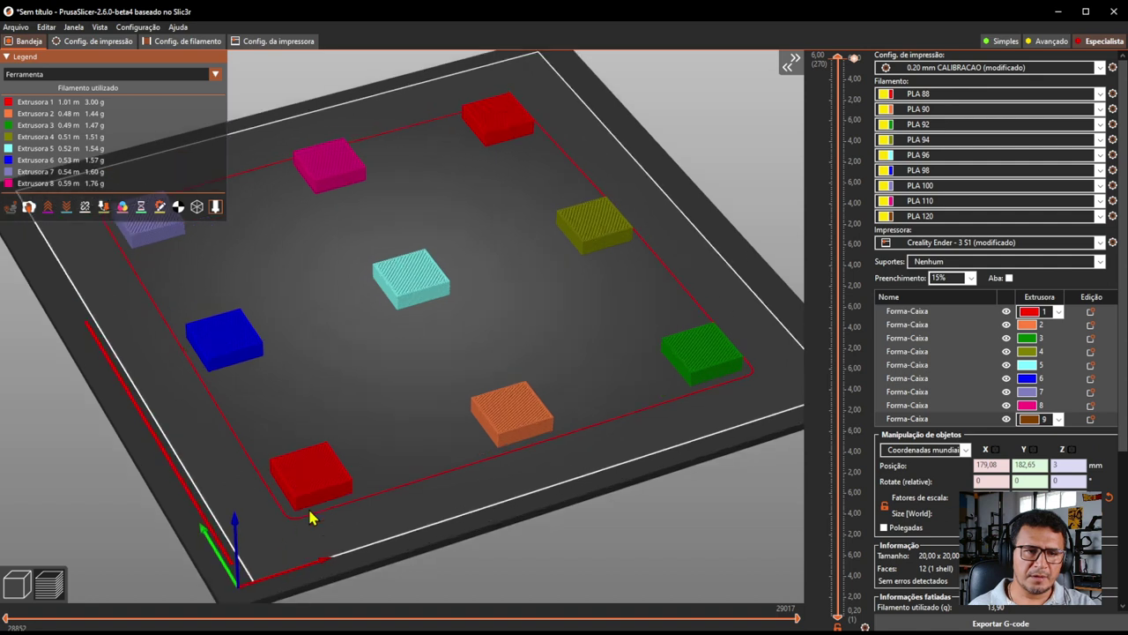
{"action": "middle_click_drag", "start_coordinate": [310, 518], "coordinate": [376, 419]}
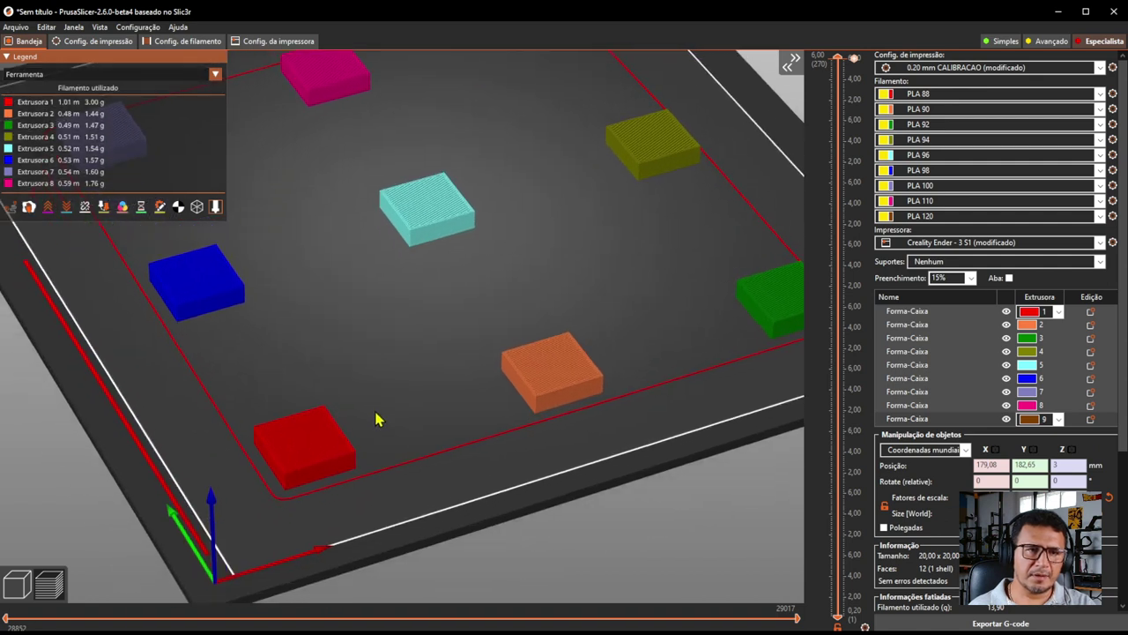
{"action": "middle_click_drag", "start_coordinate": [375, 372], "coordinate": [355, 461]}
{"action": "scroll", "coordinate": [356, 461], "scroll_direction": "down", "scroll_amount": 1}
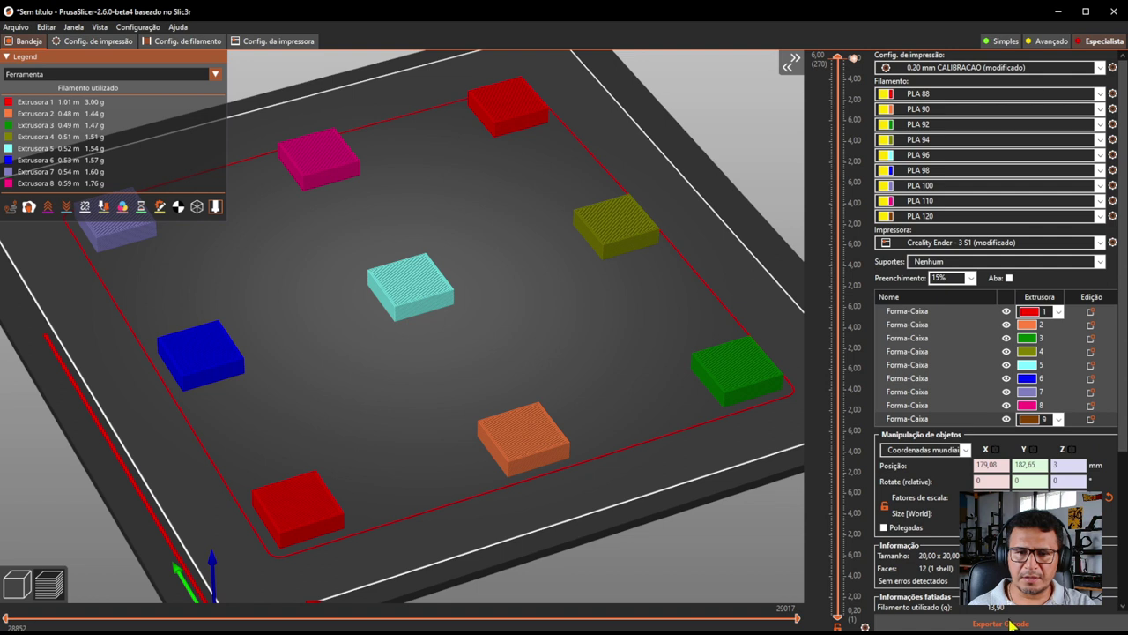
{"action": "key", "text": "Tab"}
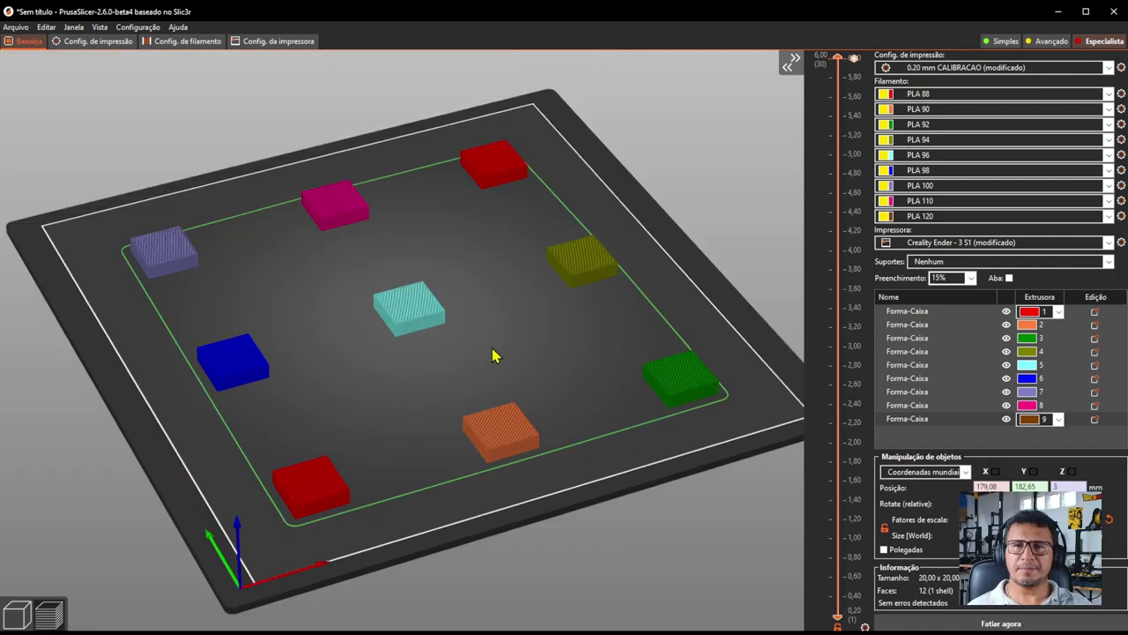